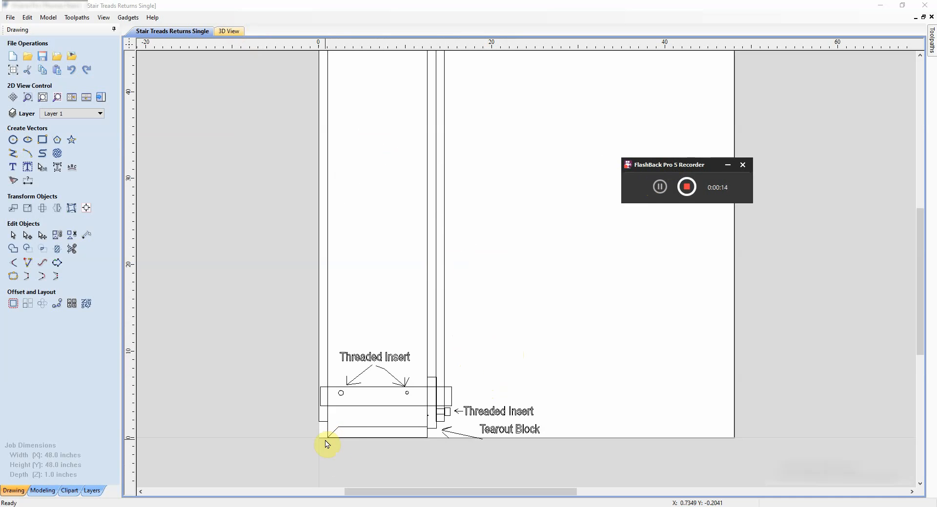
Step: Inspect the width and height of the tall stair tread rectangle in the jig layout
click(338, 428)
scroll(473, 361, up, 4)
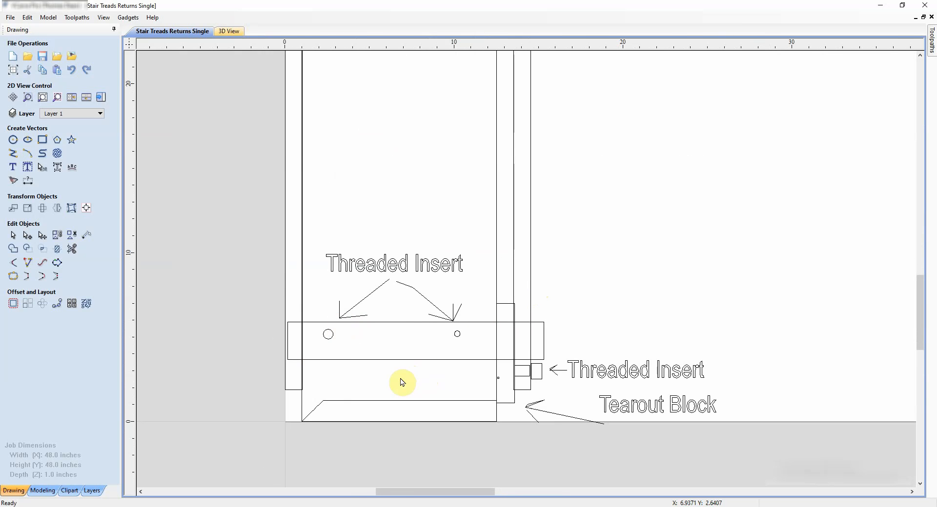
middle_drag(400, 378, 471, 347)
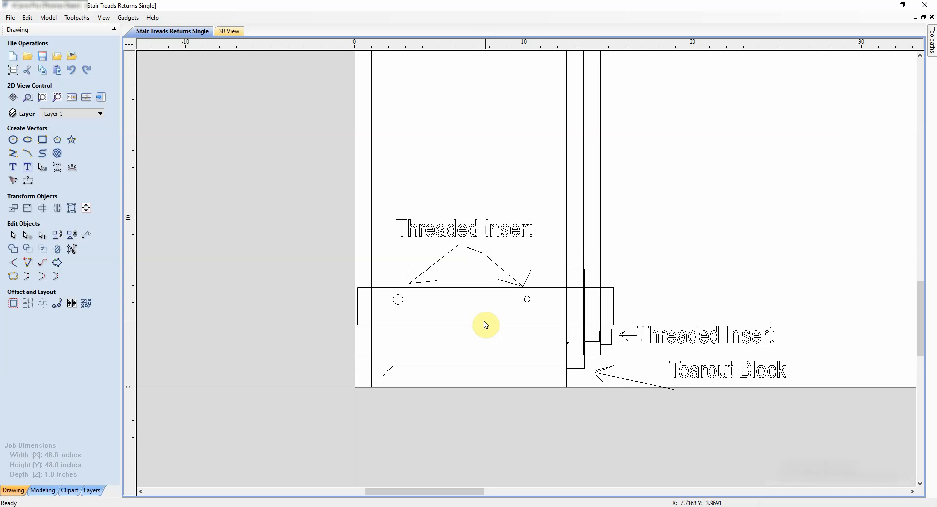
mouse_move(717, 225)
middle_down()
mouse_move(652, 233)
mouse_move(631, 266)
middle_up()
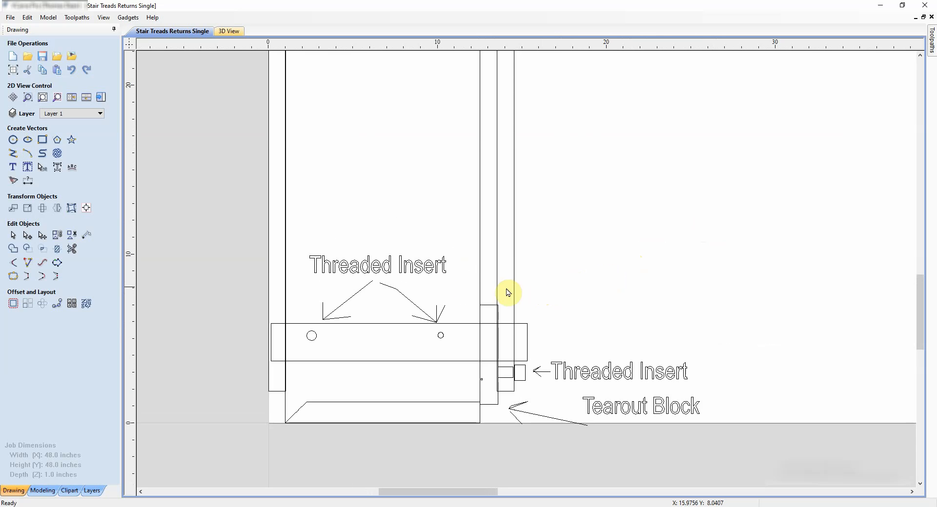
middle_drag(331, 387, 363, 300)
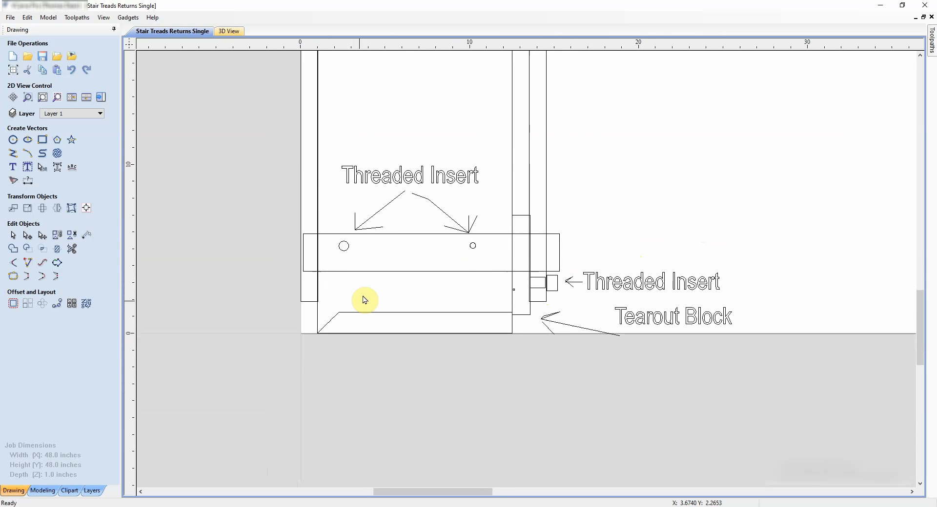
click(318, 315)
scroll(369, 305, up, 2)
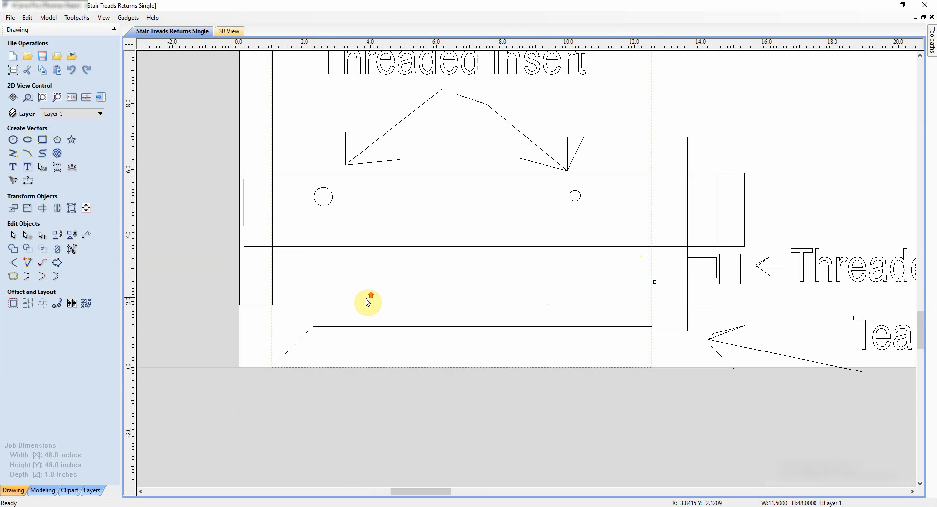
scroll(259, 232, down, 2)
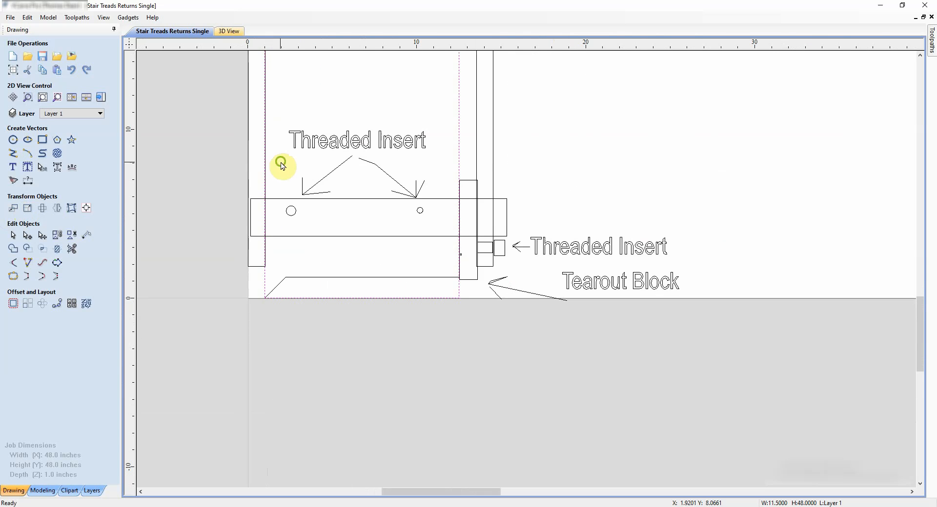
middle_drag(282, 163, 285, 279)
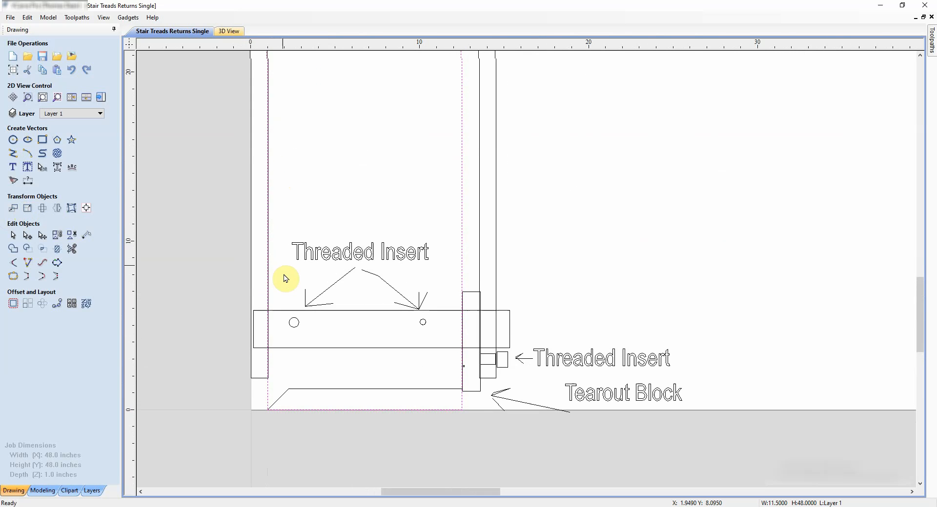
click(44, 139)
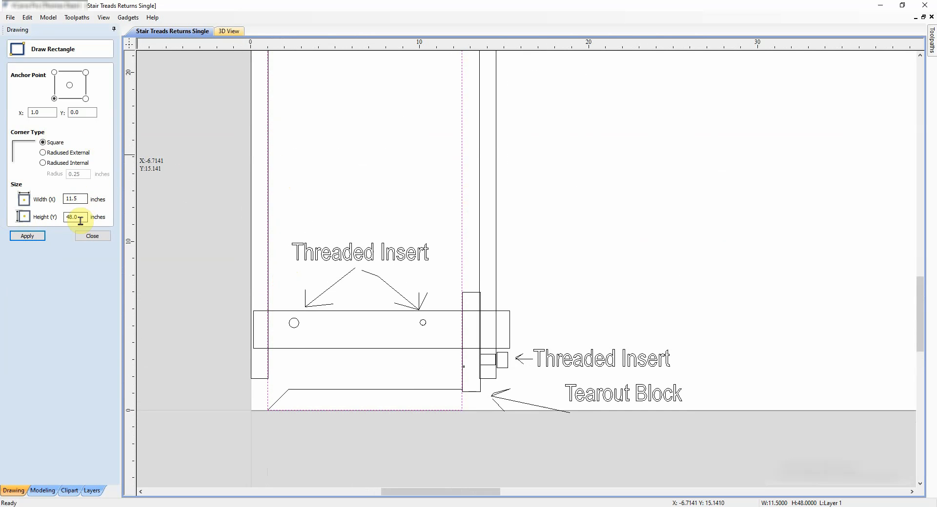
click(102, 239)
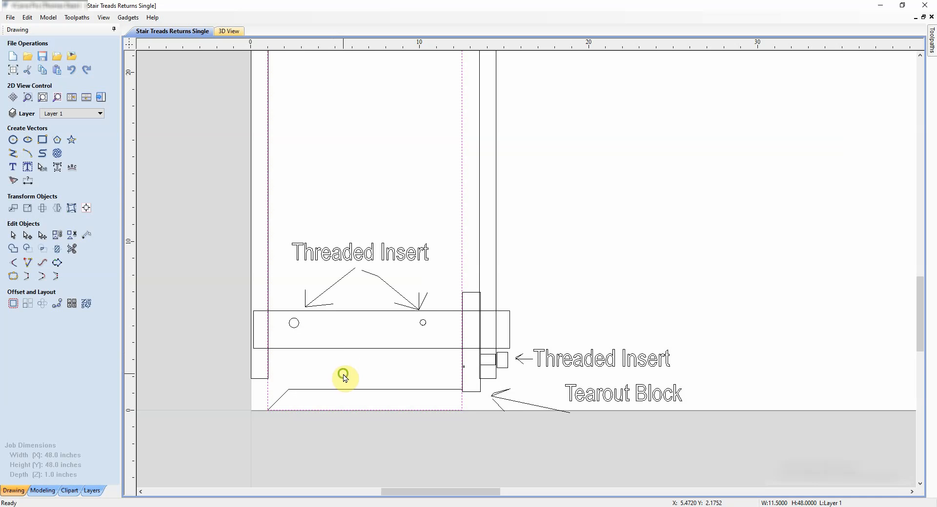
Step: Measure the distance upward from the tread's lower-right corner to the horizontal line of the mitred return
middle_drag(344, 377, 355, 261)
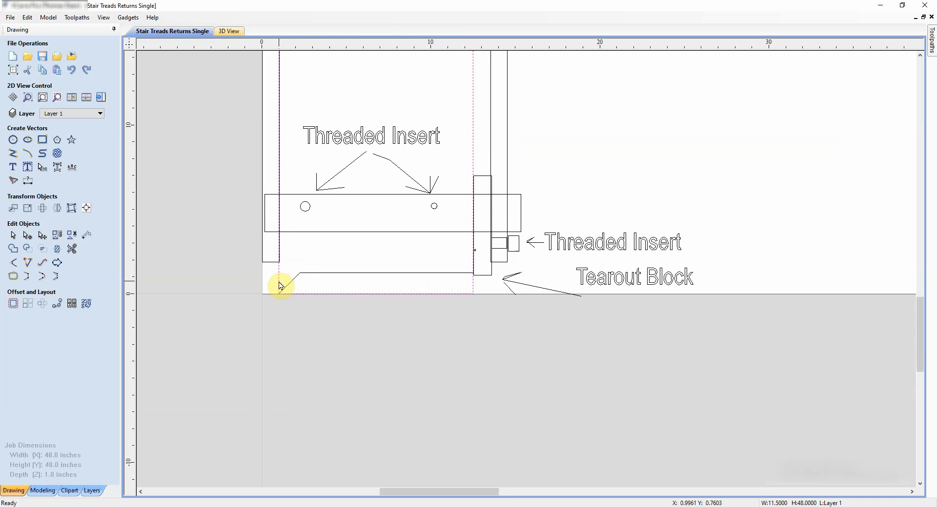
click(351, 281)
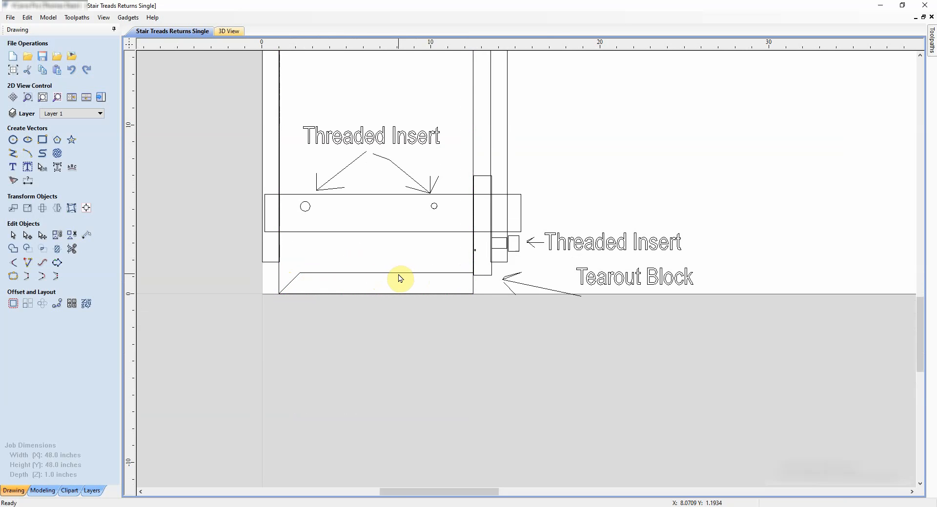
click(400, 276)
scroll(403, 286, up, 3)
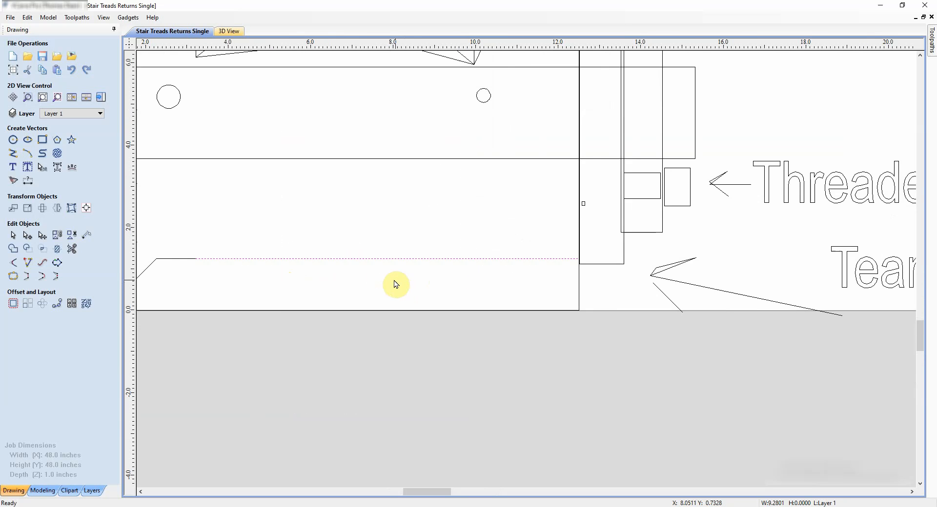
middle_drag(395, 284, 503, 272)
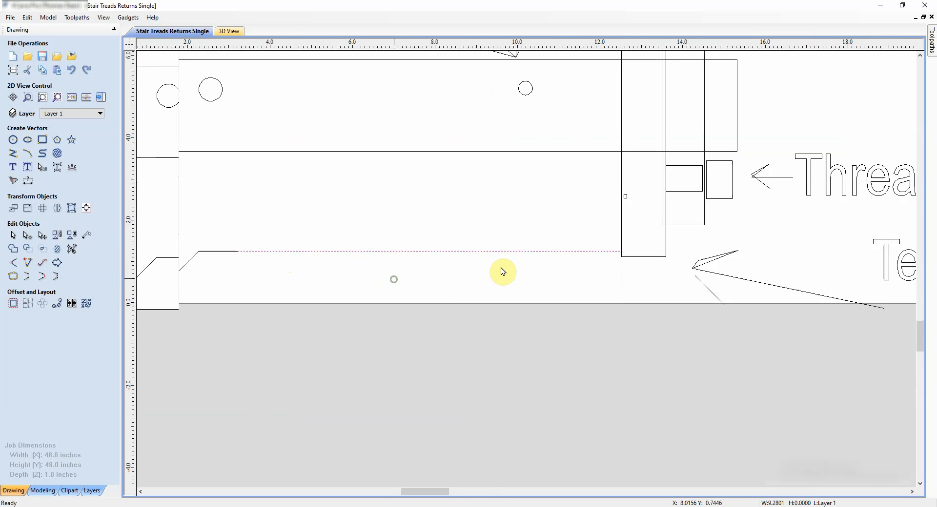
click(87, 241)
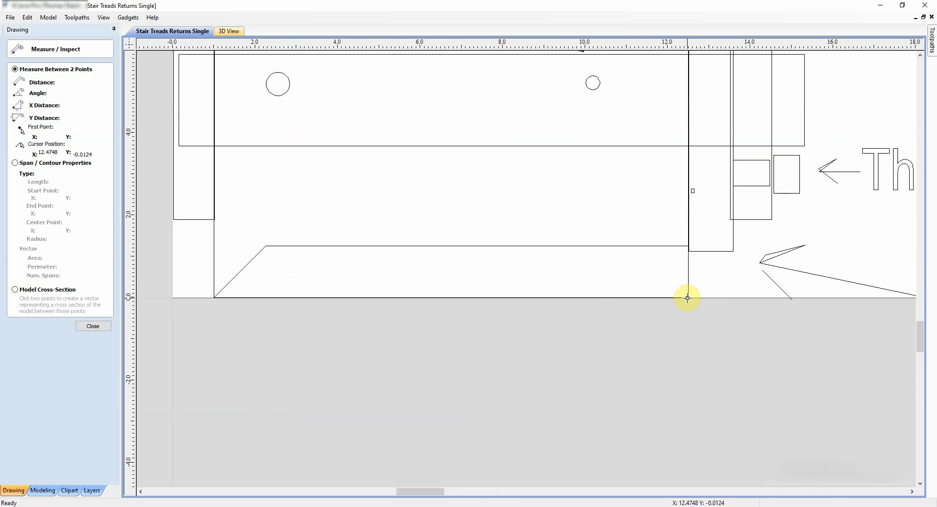
drag(687, 298, 688, 251)
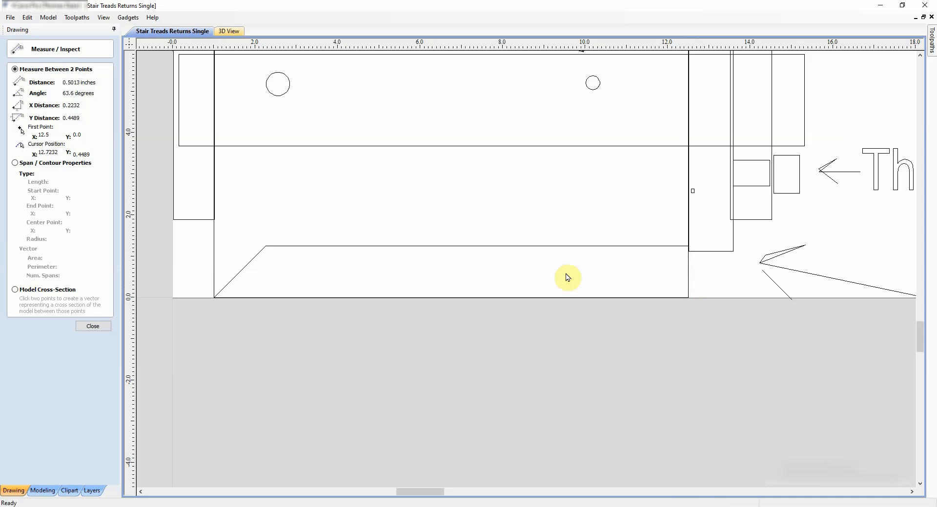
key(Escape)
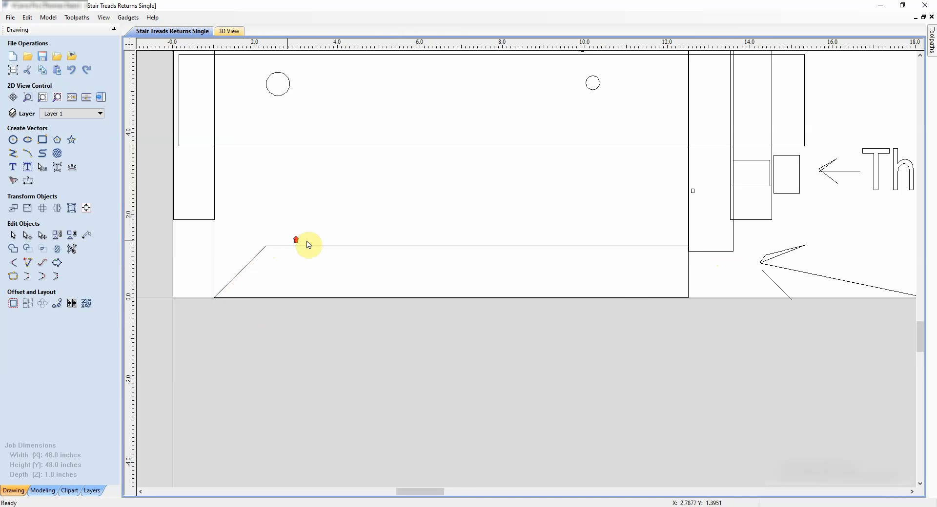
scroll(303, 243, down, 3)
scroll(345, 319, down, 3)
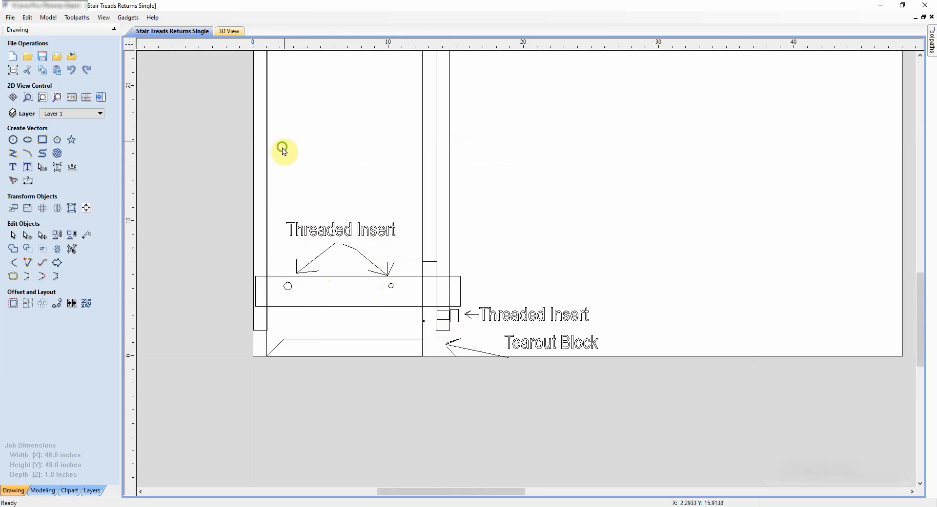
middle_drag(282, 151, 294, 272)
middle_drag(289, 160, 281, 211)
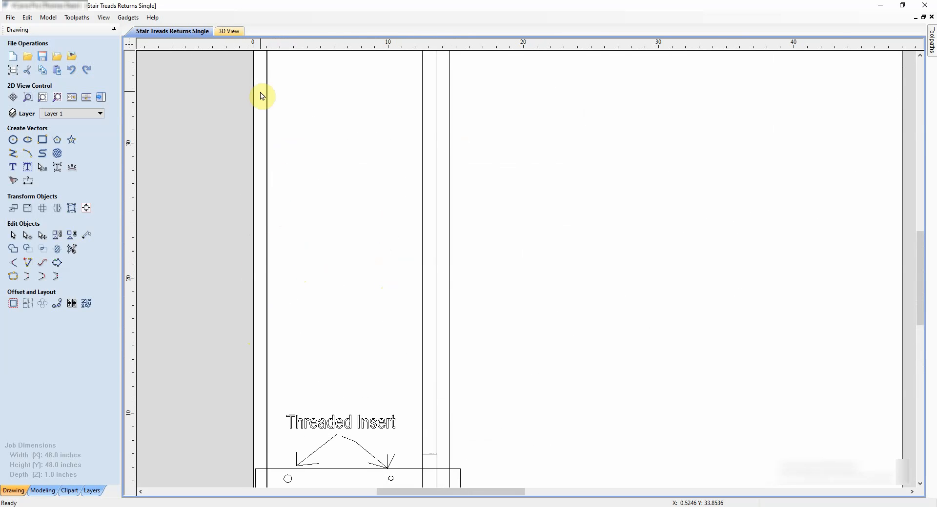
scroll(347, 229, down, 3)
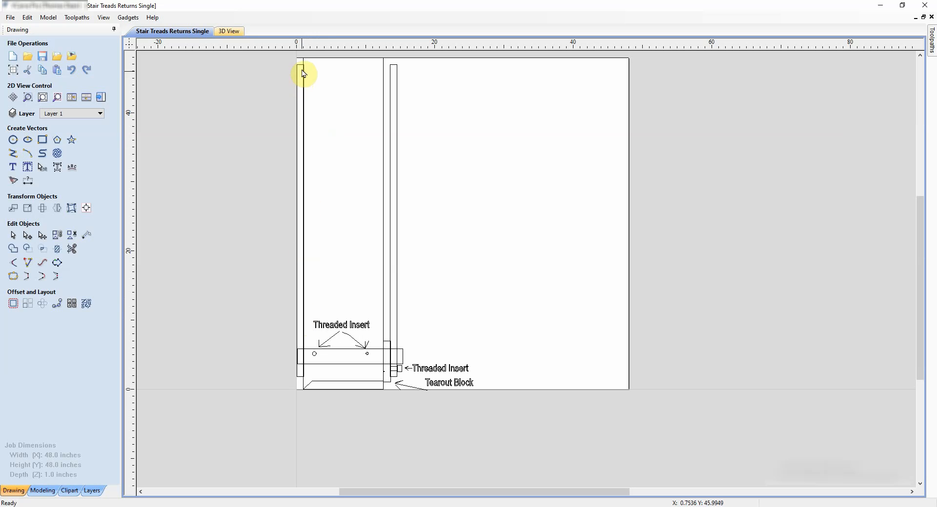
click(299, 377)
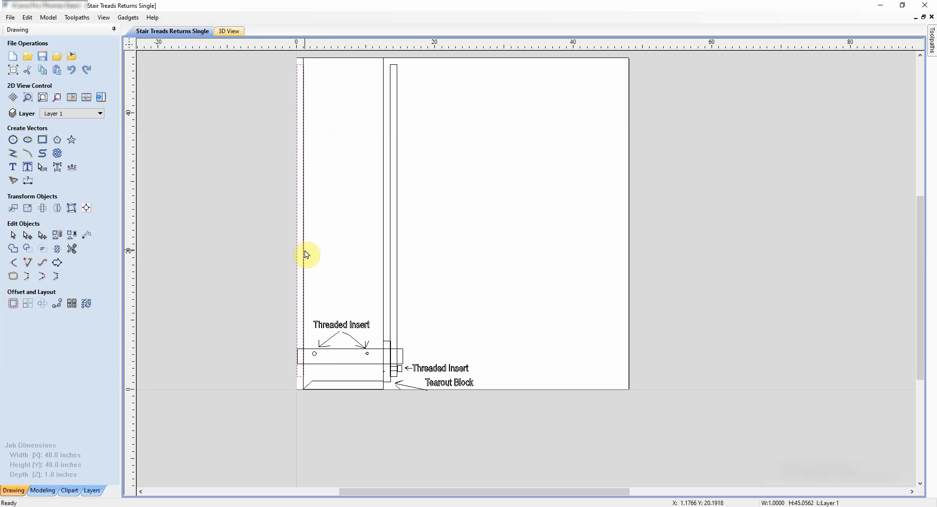
right_click(305, 252)
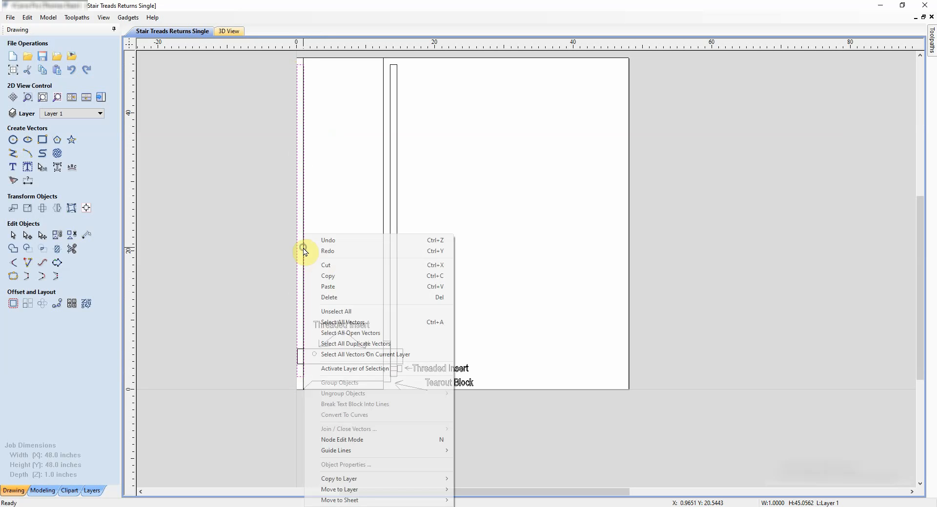
click(367, 202)
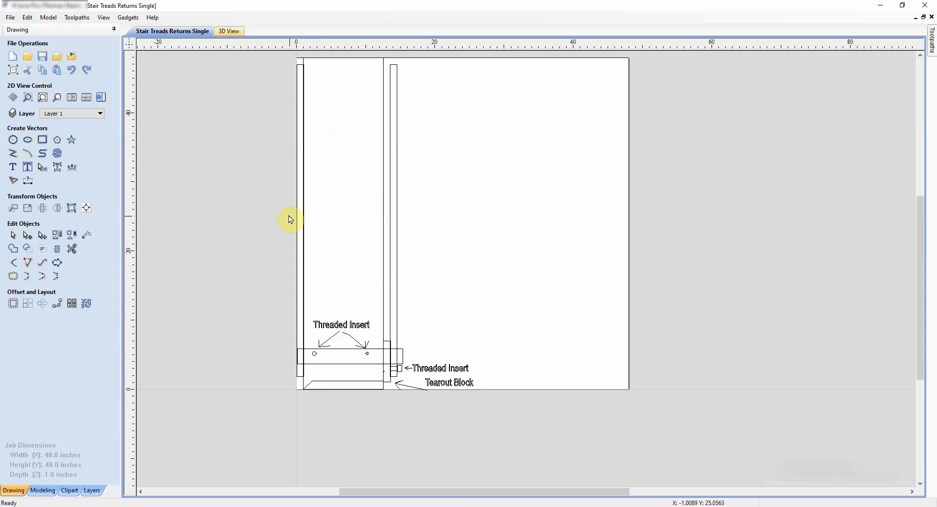
Step: Cut the outline of the narrow strip along the tread's left side at its upper-right corner node
click(302, 61)
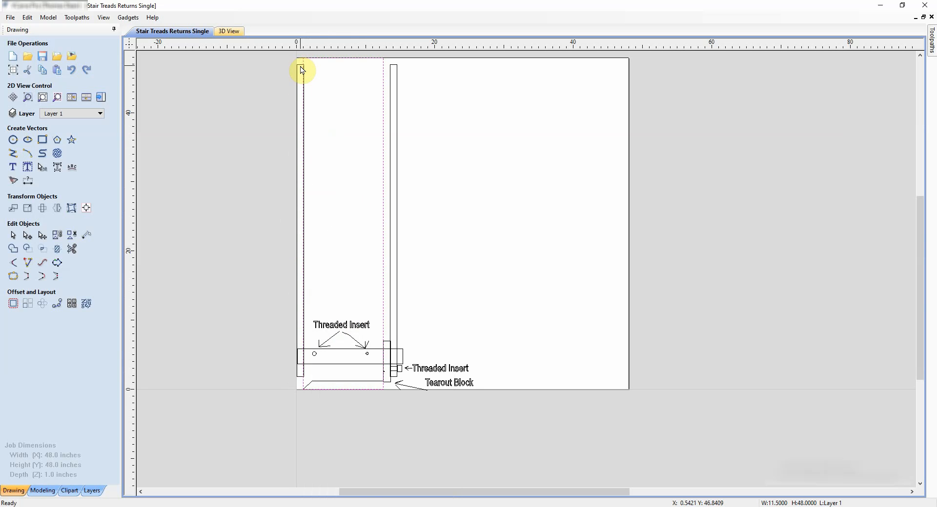
click(301, 70)
scroll(302, 69, up, 8)
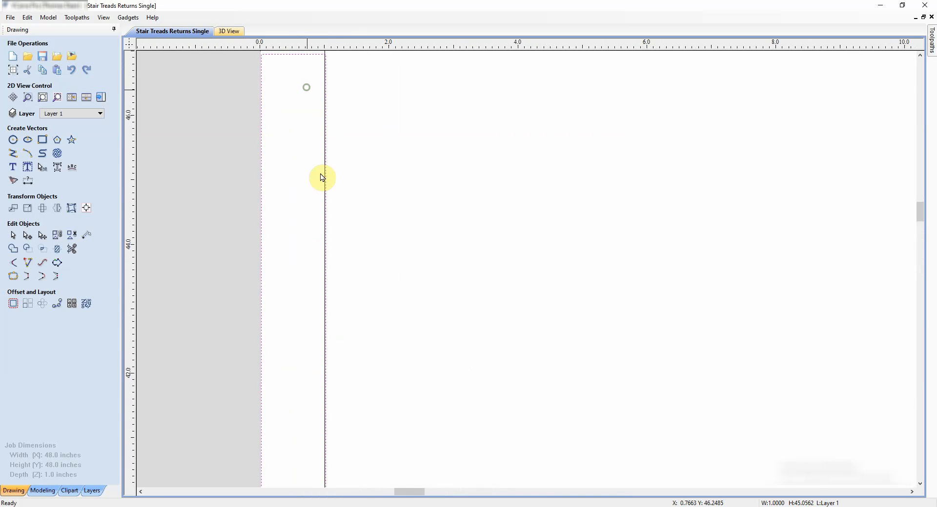
scroll(321, 156, up, 2)
right_click(320, 154)
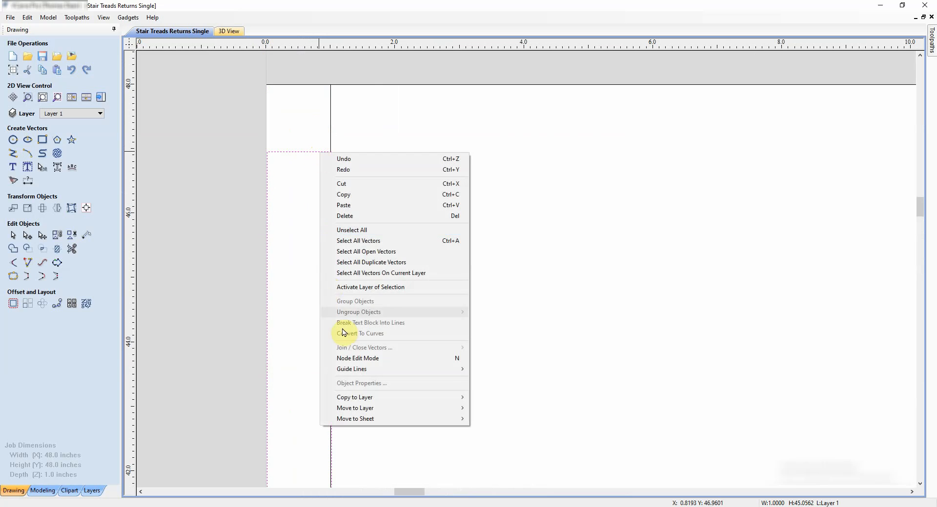
click(358, 358)
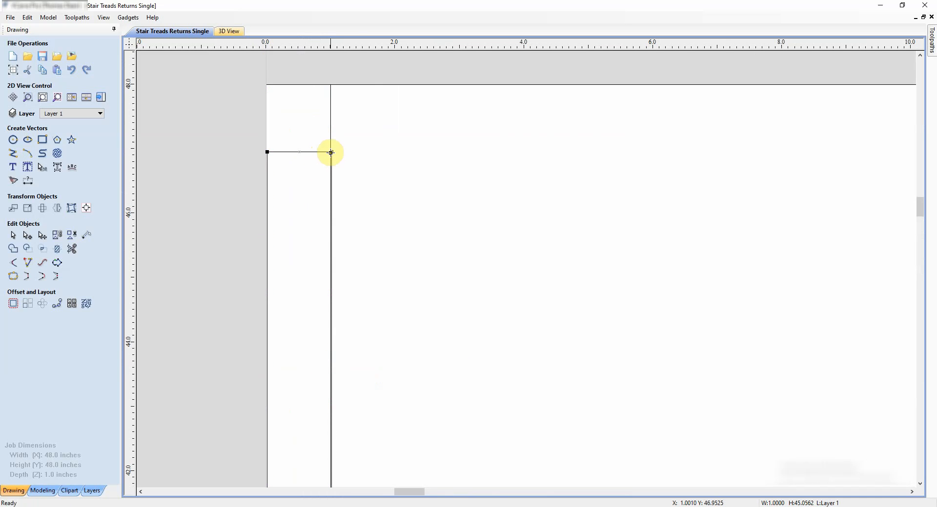
right_click(332, 151)
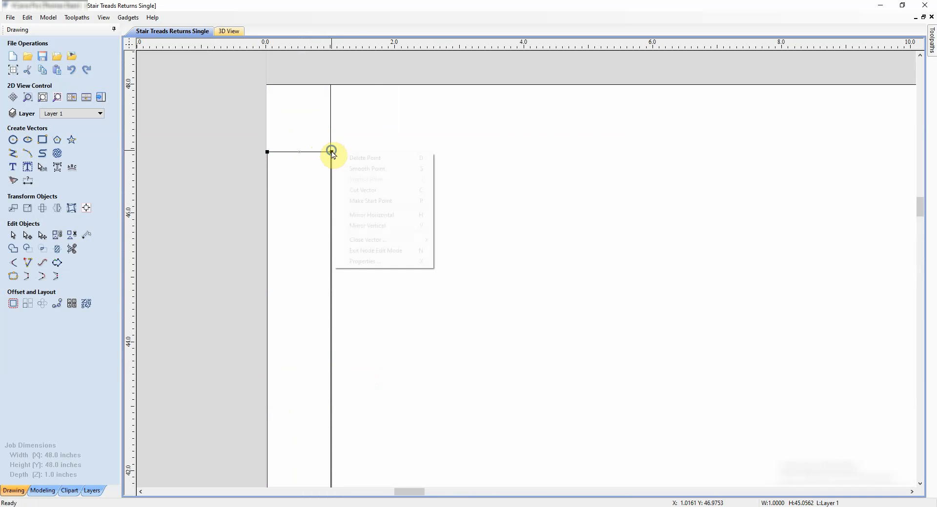
click(363, 190)
click(359, 311)
Step: Cut the same strip's outline at its lower-right corner node to detach its long right edge
scroll(358, 311, down, 5)
middle_drag(403, 380, 345, 180)
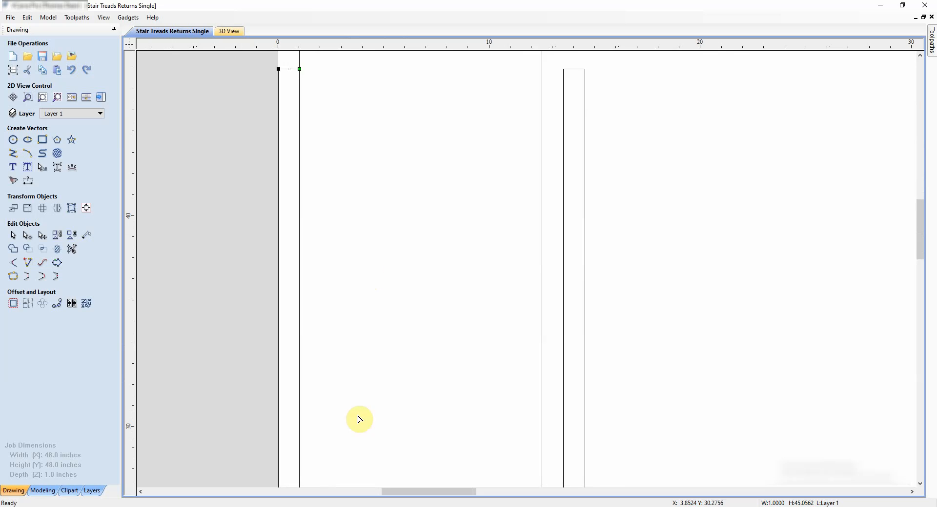
middle_drag(357, 415, 353, 228)
scroll(332, 398, down, 2)
middle_drag(332, 399, 371, 346)
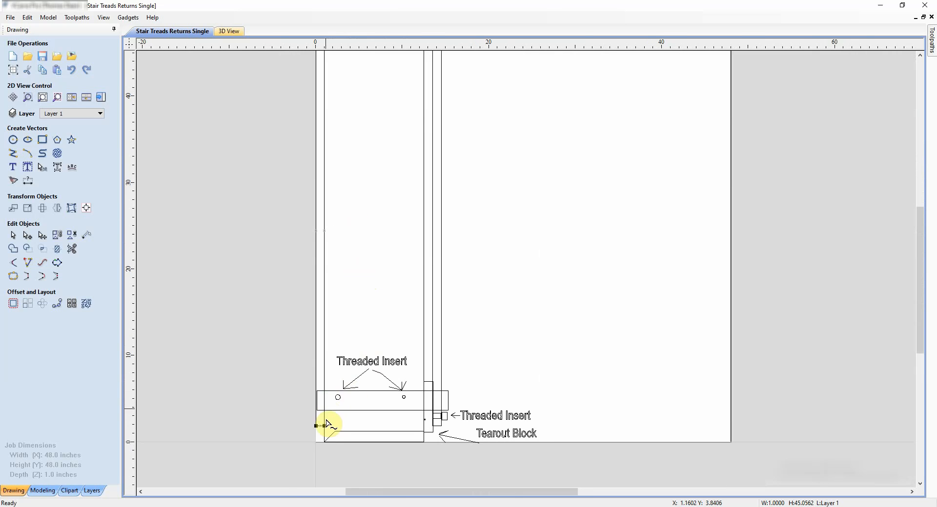
scroll(327, 425, up, 3)
scroll(329, 431, up, 4)
scroll(320, 331, up, 3)
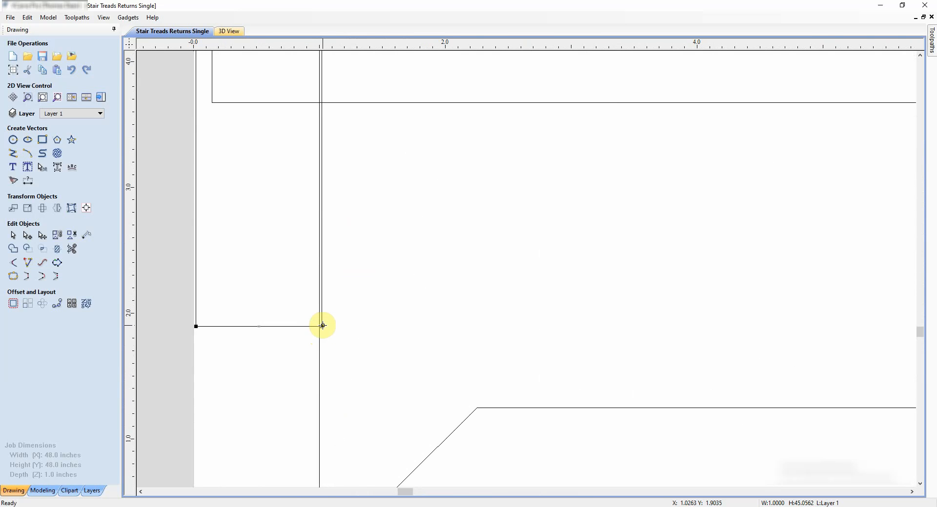
right_click(322, 325)
click(358, 365)
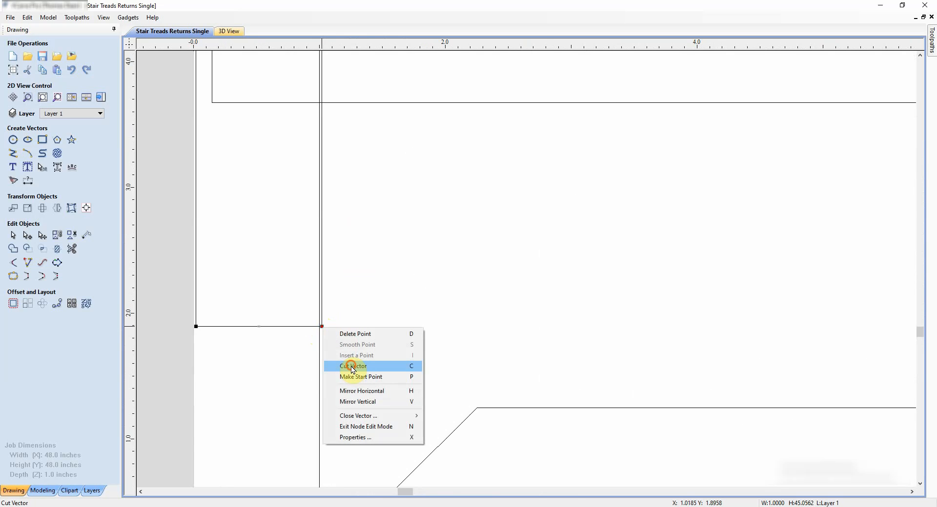
click(349, 366)
Step: Move the strip's detached right edge left towards the tread's left edge line
click(322, 288)
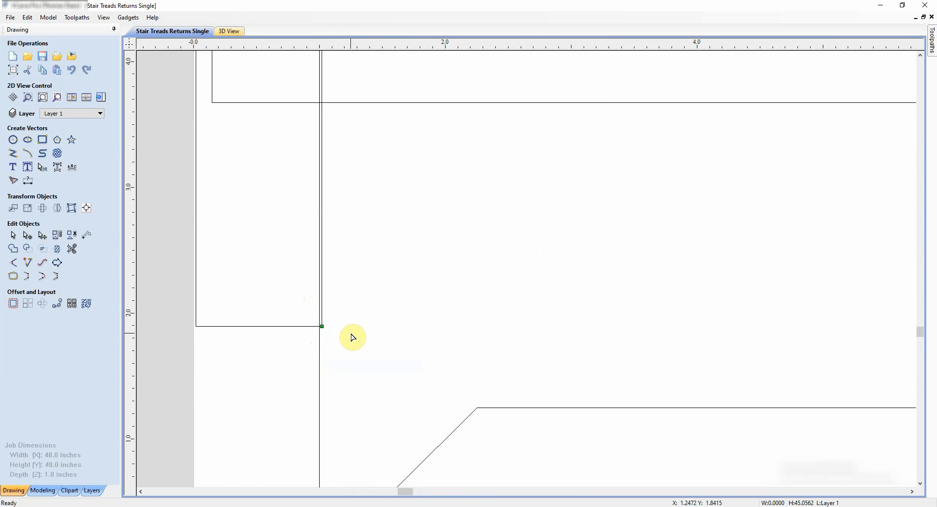
click(323, 308)
drag(324, 312, 332, 321)
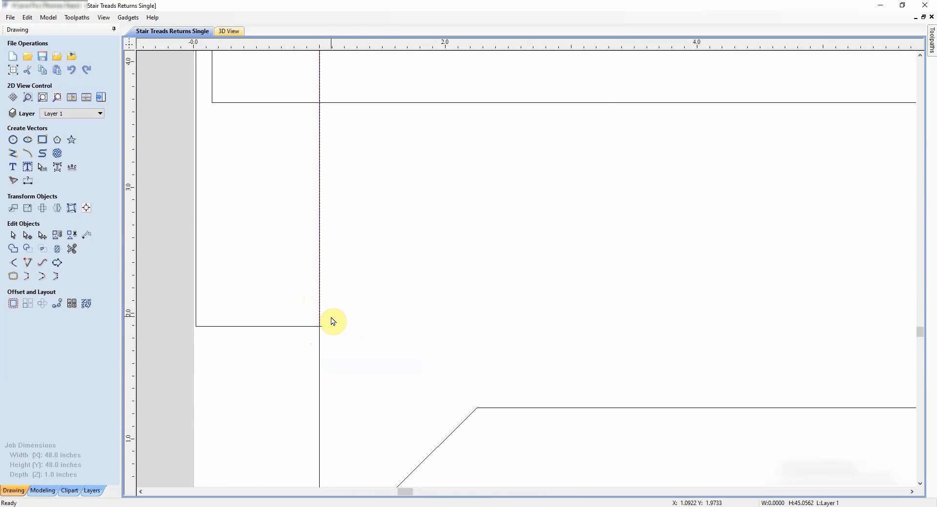
scroll(370, 320, up, 6)
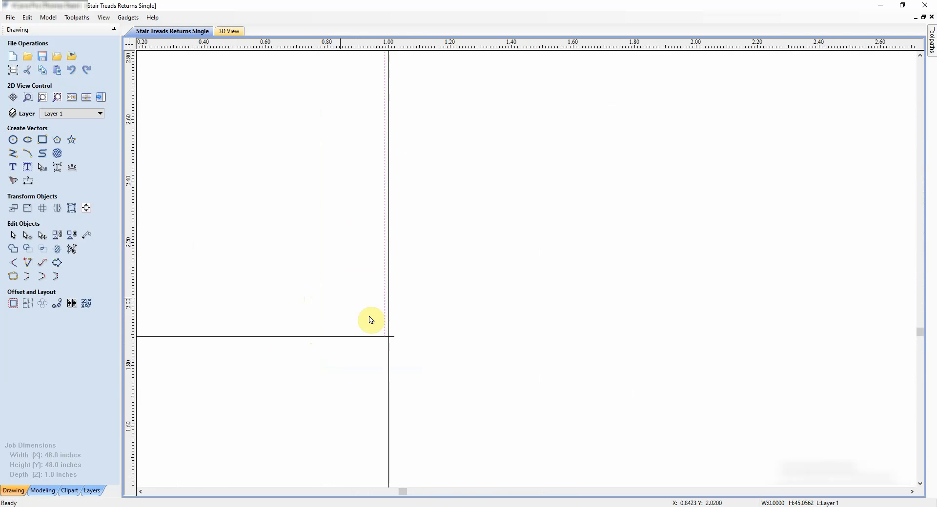
Step: Nudge the detached edge to the right until it lines up with the tread's left edge at X 1.00
scroll(420, 331, up, 3)
key(Right)
key(Right)
key(Right)
key(Right)
key(Right)
key(Right)
key(Right)
key(Right)
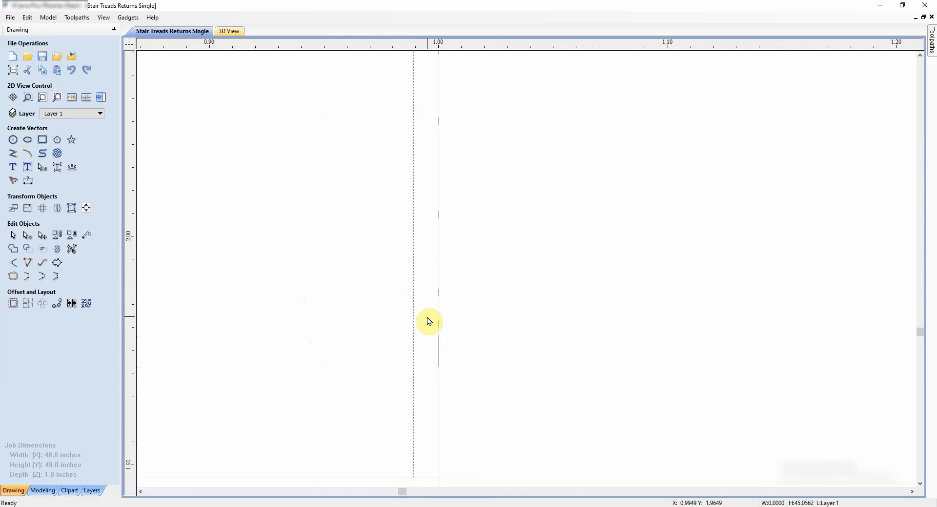
key(Right)
key(Right)
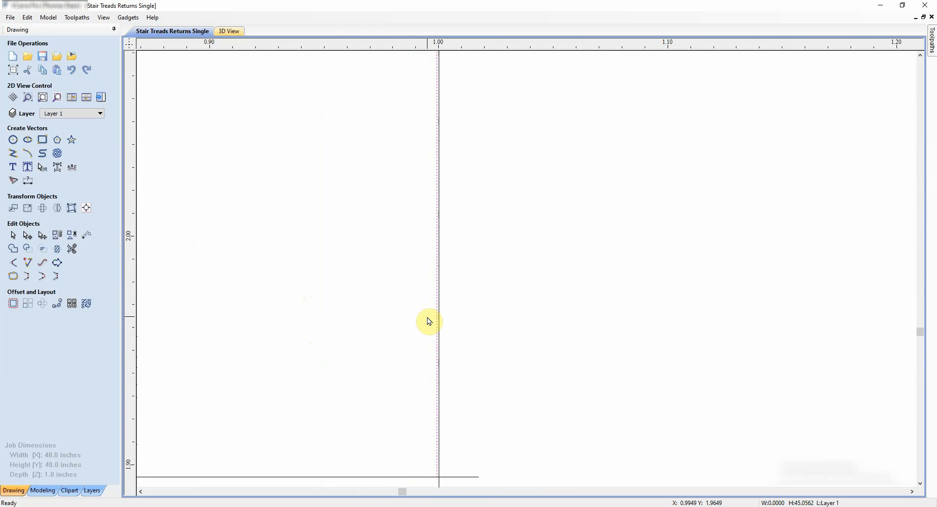
Step: Start a 2D profile toolpath for the selected edge along the tread's left side
scroll(703, 251, down, 3)
scroll(690, 220, down, 5)
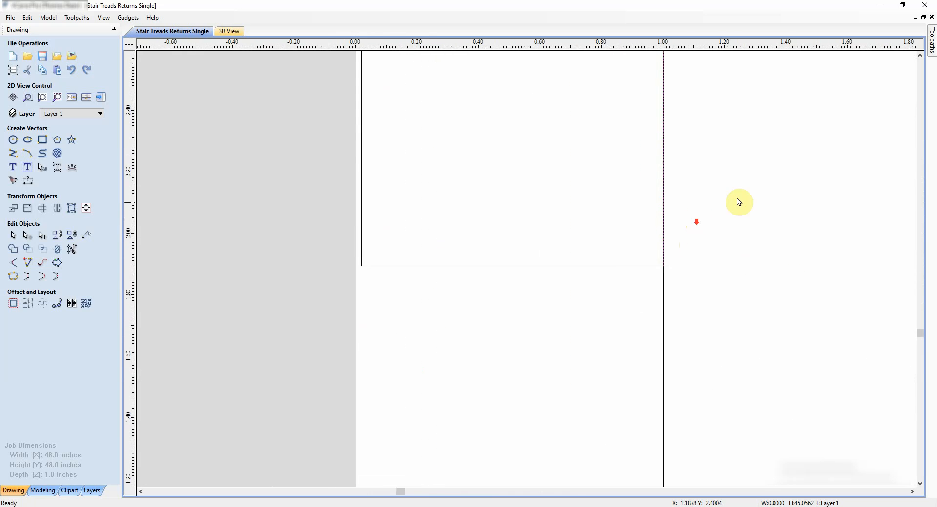
middle_drag(737, 199, 477, 303)
scroll(534, 300, down, 5)
scroll(557, 289, down, 3)
scroll(445, 352, down, 2)
scroll(476, 303, down, 2)
scroll(451, 206, down, 2)
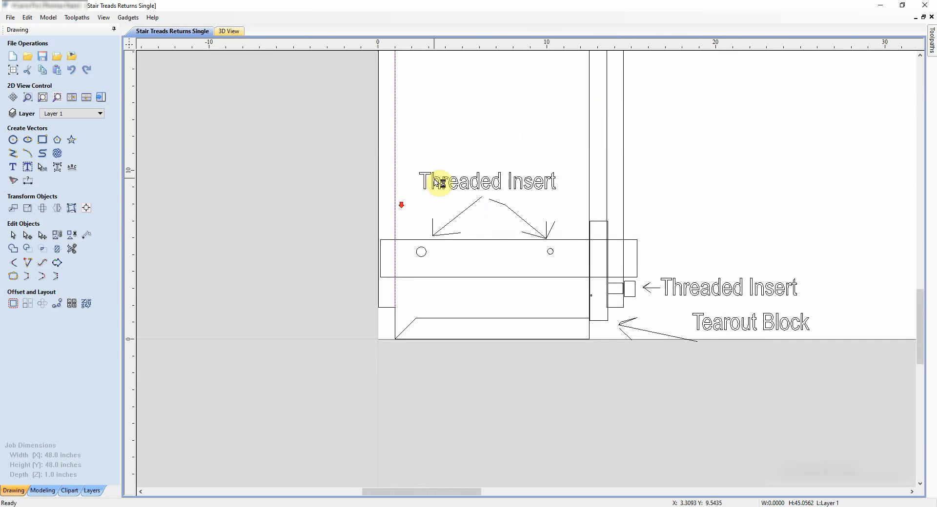
middle_drag(441, 184, 412, 330)
scroll(460, 197, up, 1)
scroll(469, 185, down, 3)
middle_drag(470, 186, 420, 268)
click(932, 43)
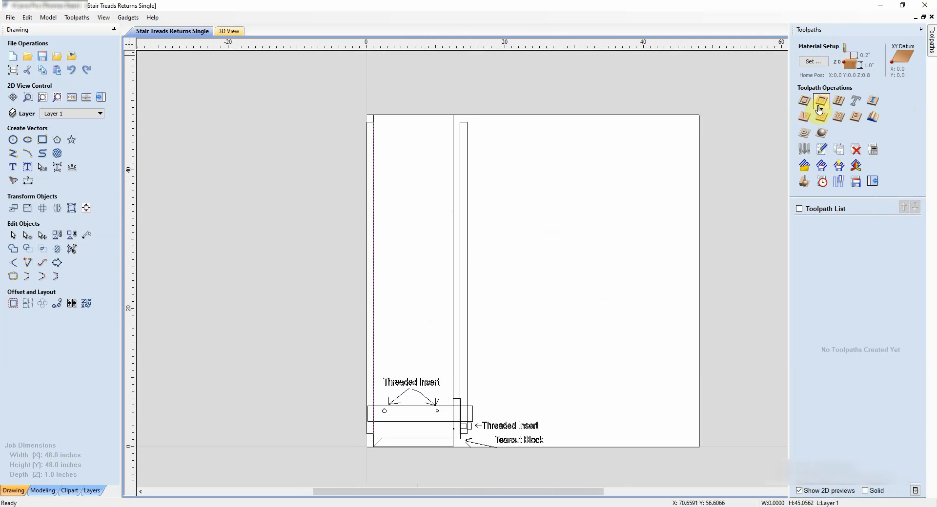
click(830, 106)
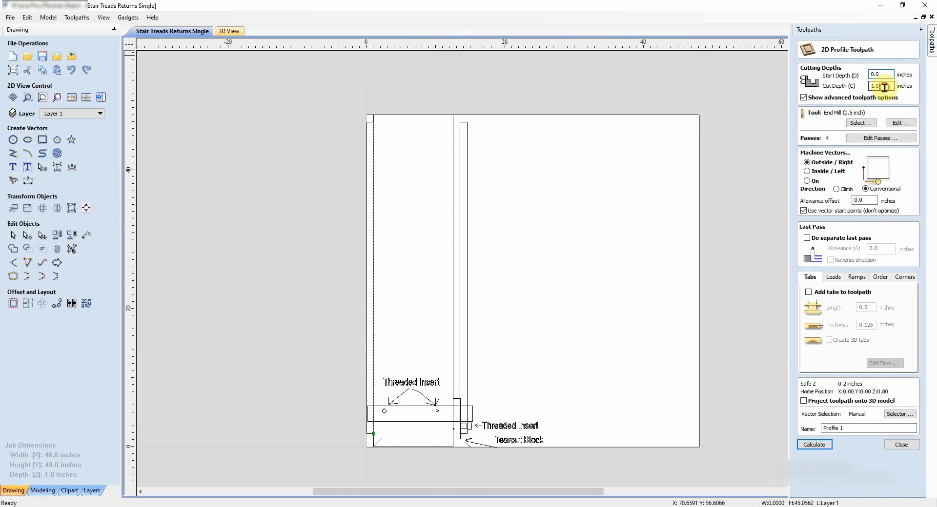
Step: Review the profile's cut depth and passes, and set the End Mill (0.5 inch) pass depth to 0.125 inches
click(884, 87)
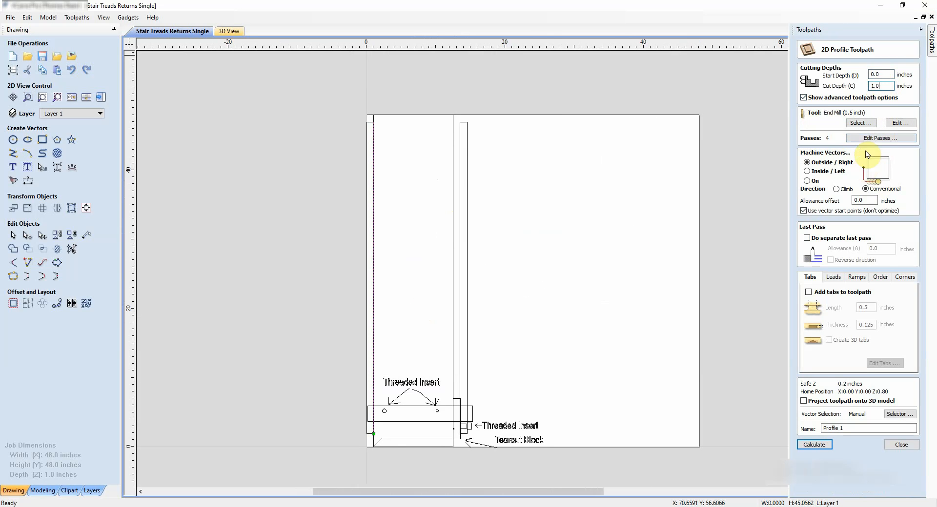
click(872, 139)
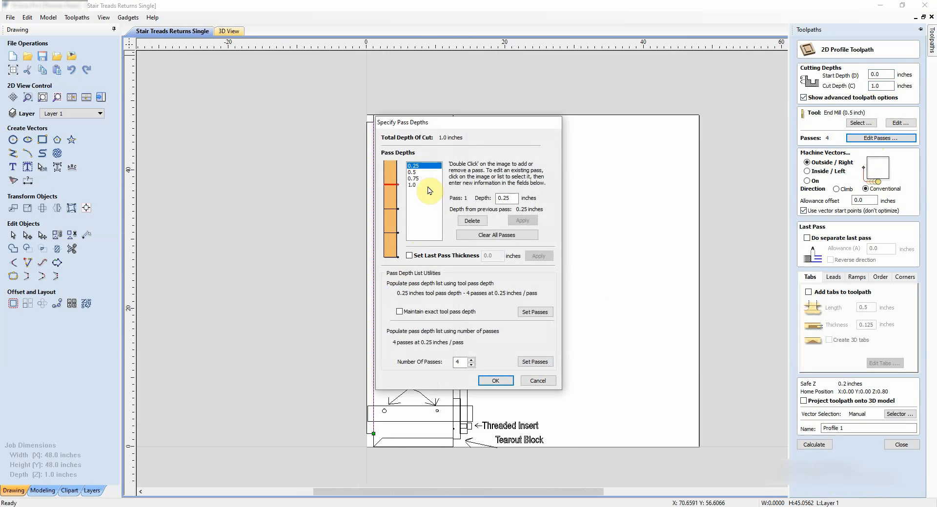
click(543, 382)
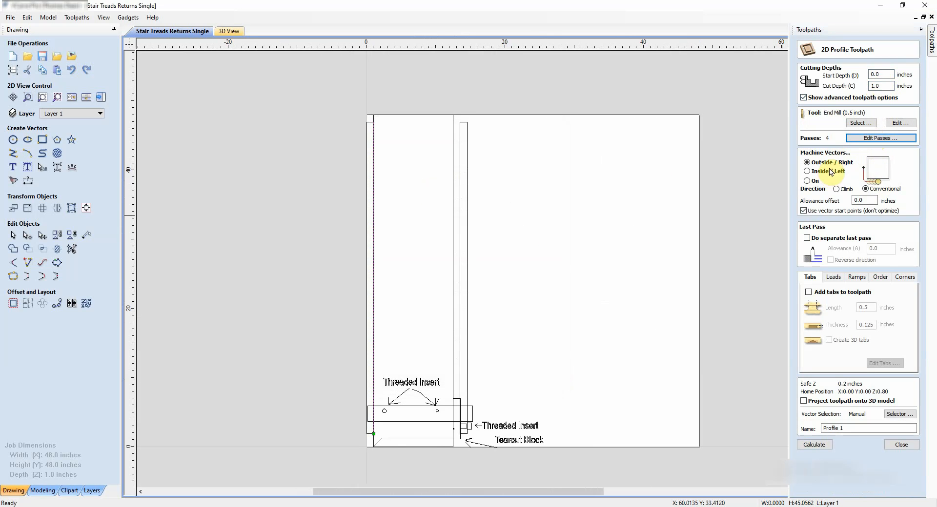
click(900, 122)
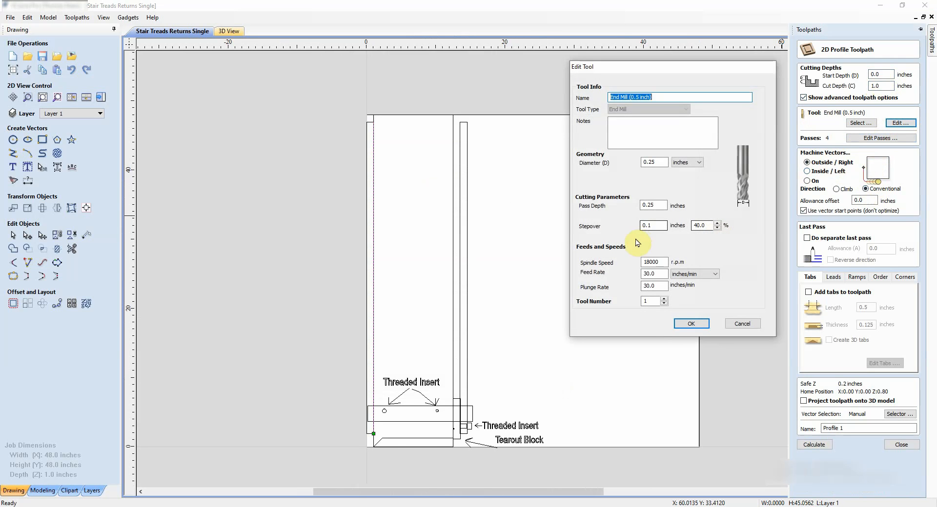
double_click(662, 204)
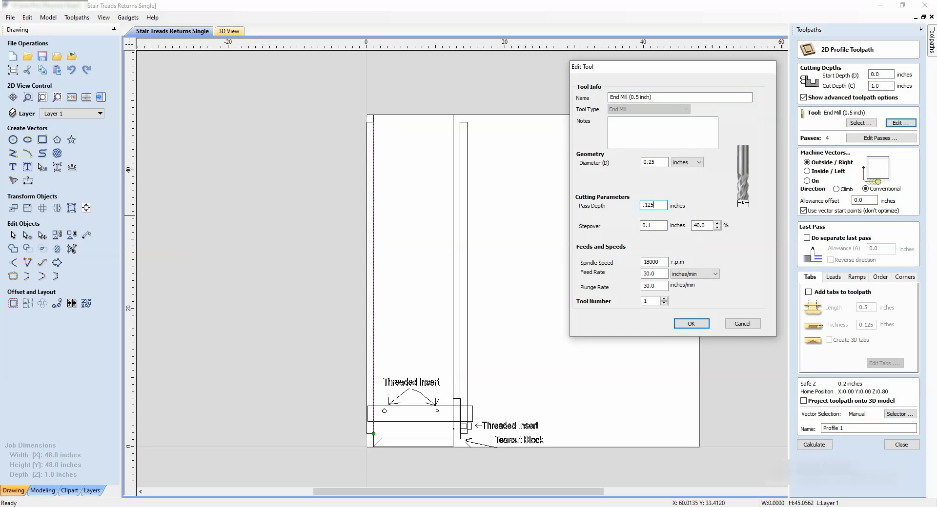
click(693, 325)
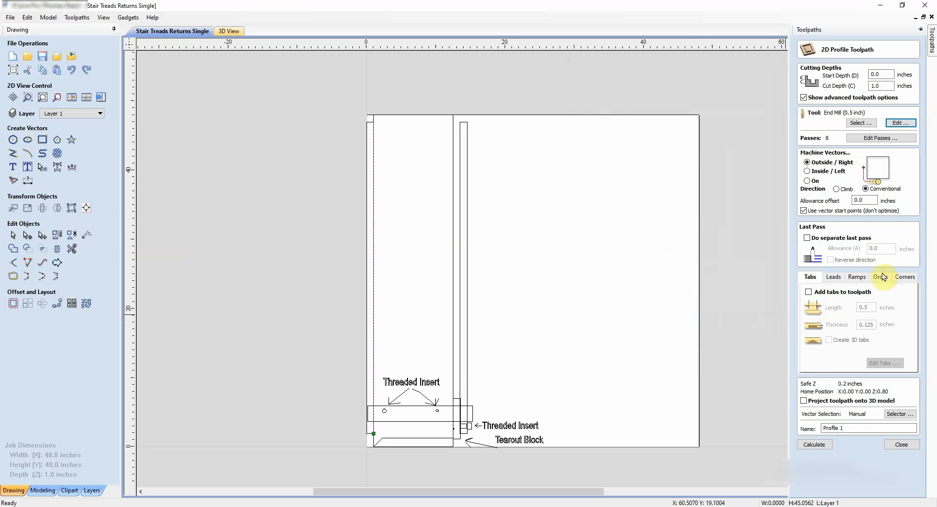
Step: Check the updated pass list, calculate the Profile 1 toolpath on the outside/right of the edge, and return to the 2D drawing
click(876, 138)
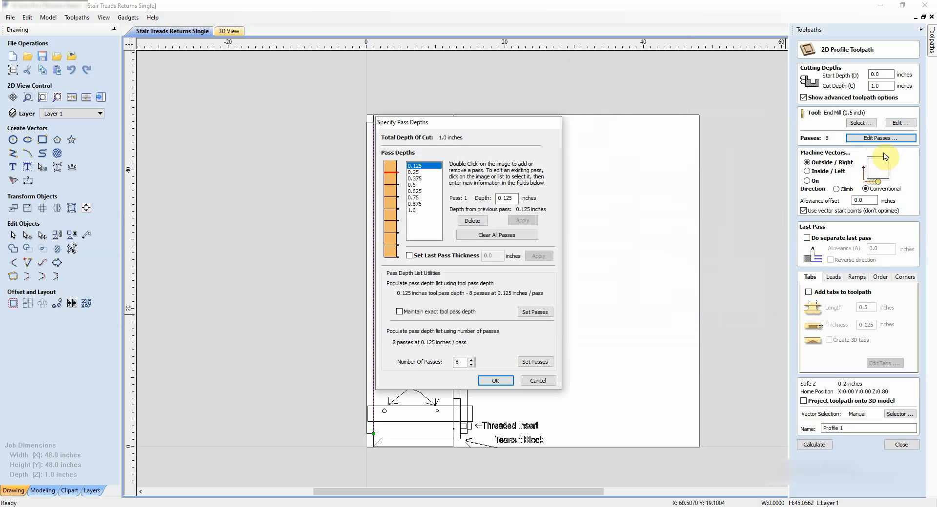
click(534, 375)
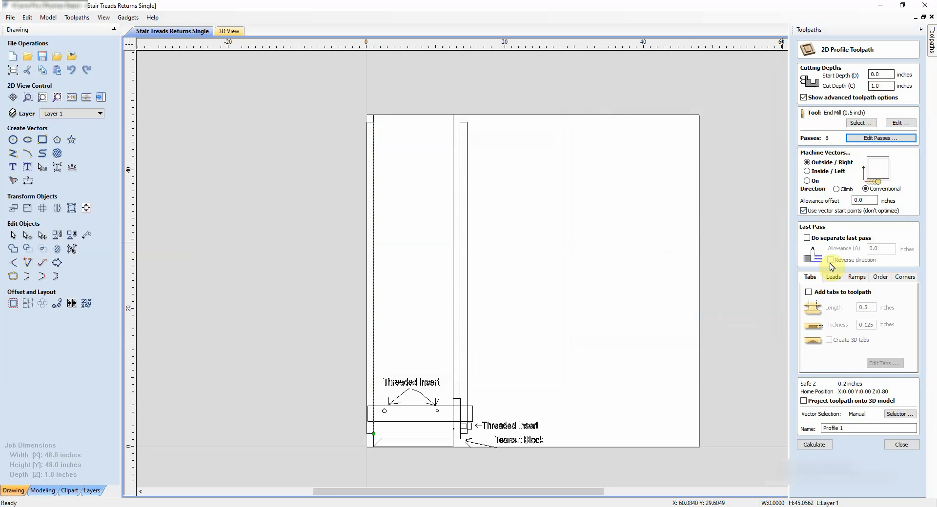
click(822, 445)
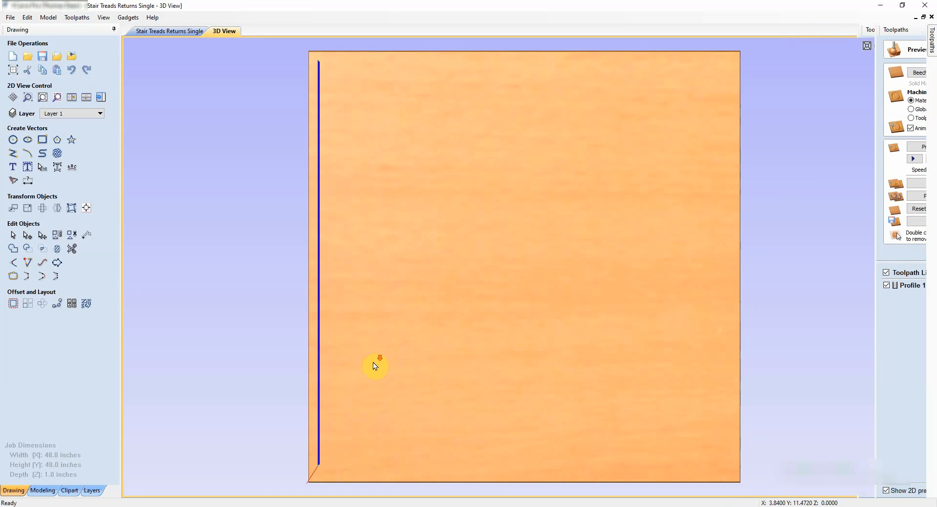
click(172, 32)
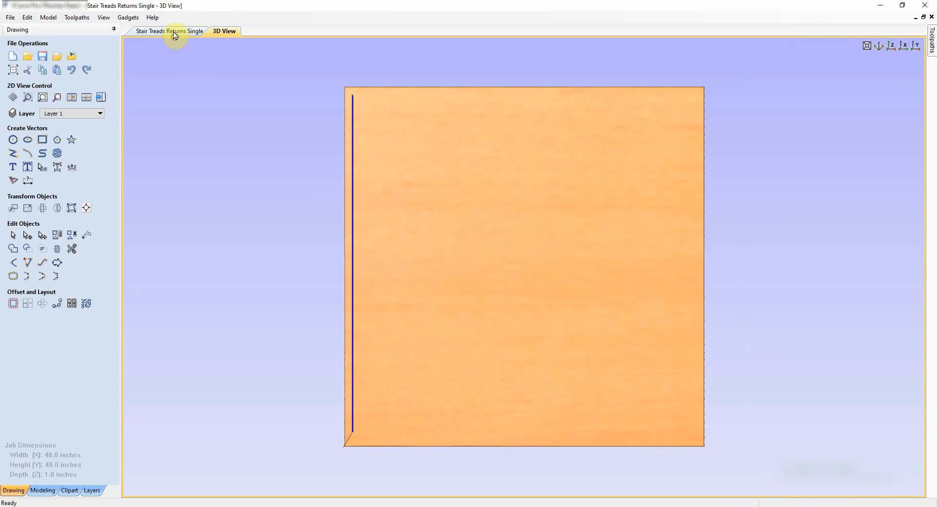
Step: Nudge the tearout block rectangle at the tread's lower-right corner slightly downward
middle_drag(355, 347, 356, 259)
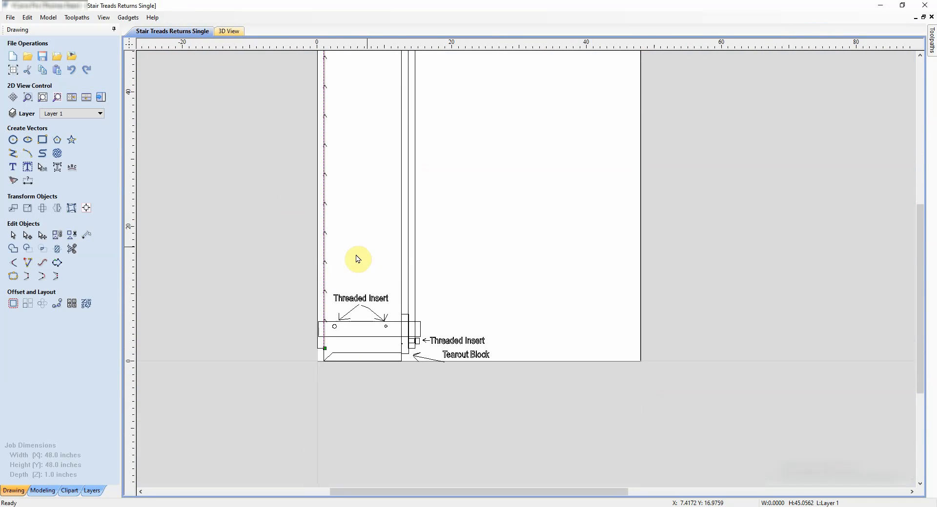
middle_drag(357, 226, 345, 288)
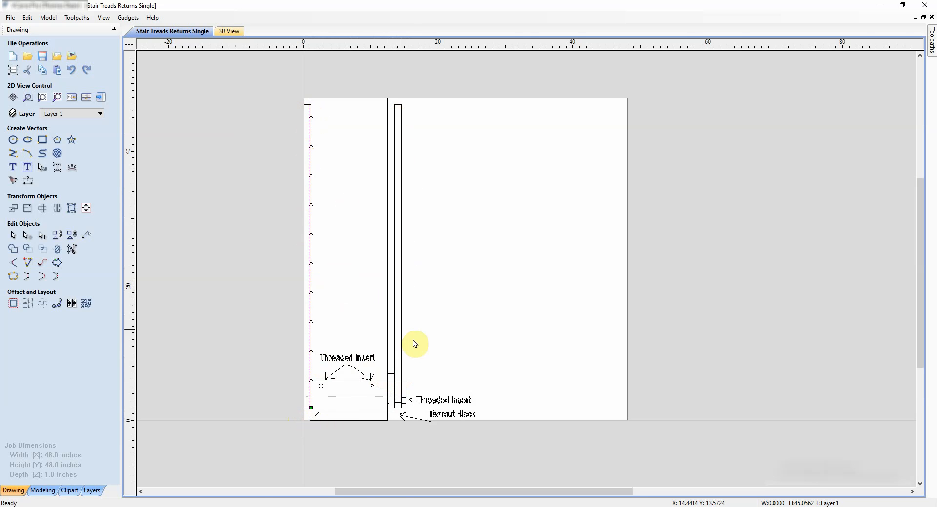
scroll(414, 344, down, 2)
scroll(419, 341, up, 6)
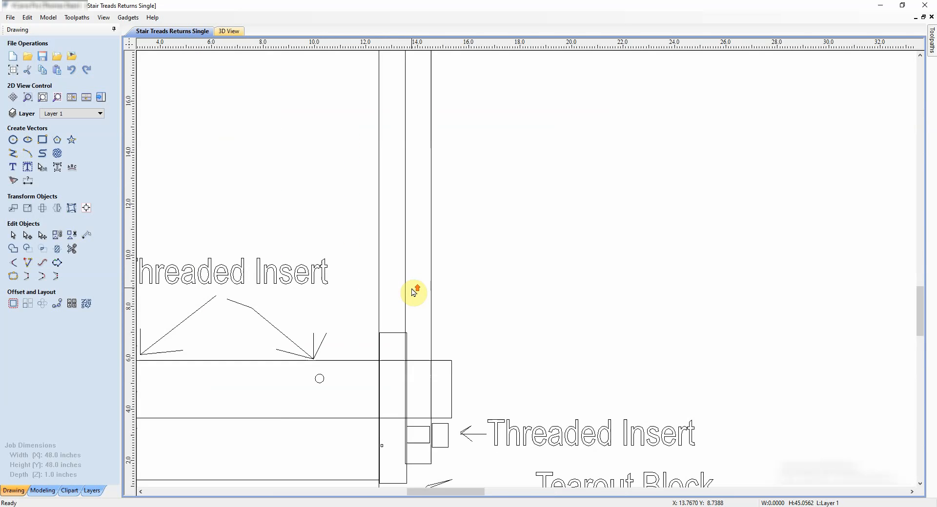
scroll(425, 247, down, 2)
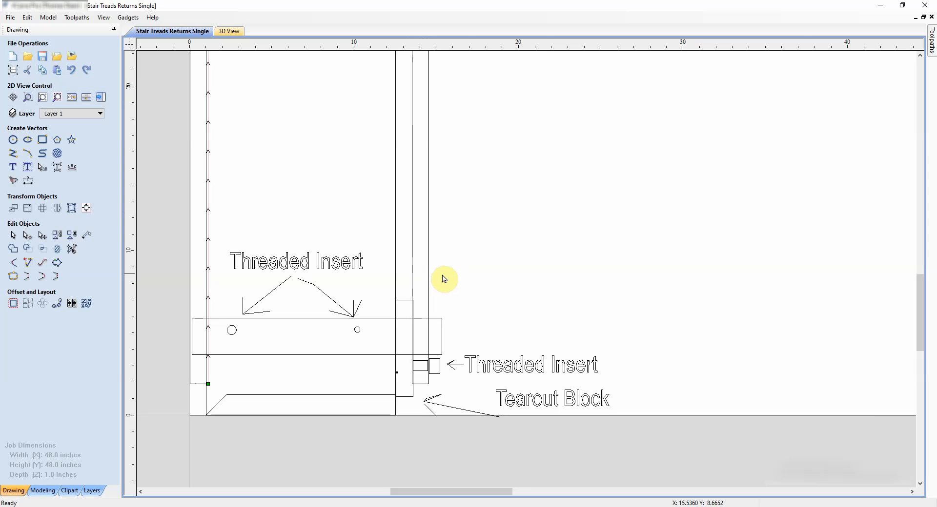
scroll(462, 297, down, 3)
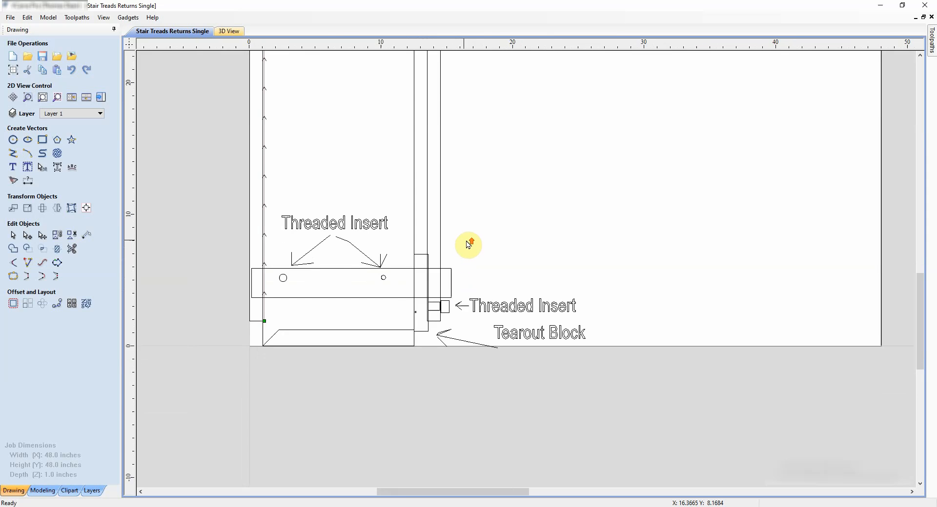
scroll(469, 244, up, 1)
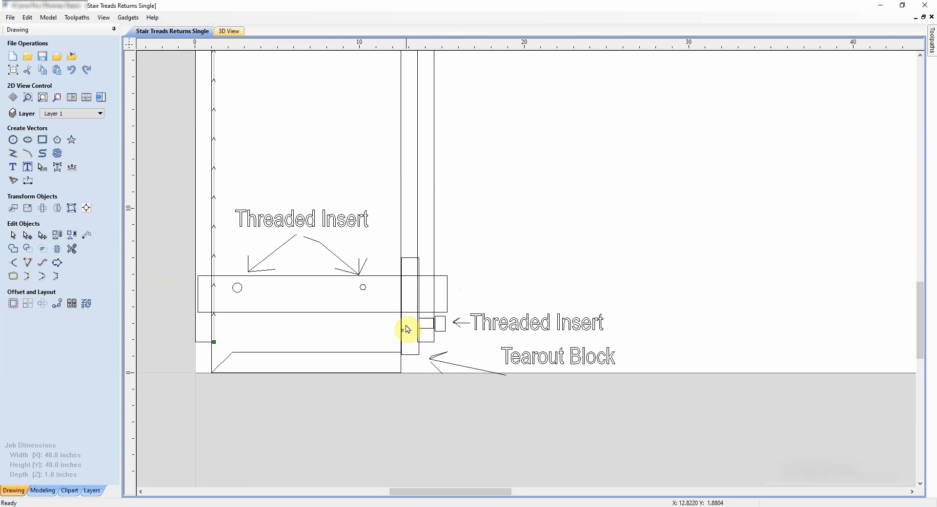
click(418, 356)
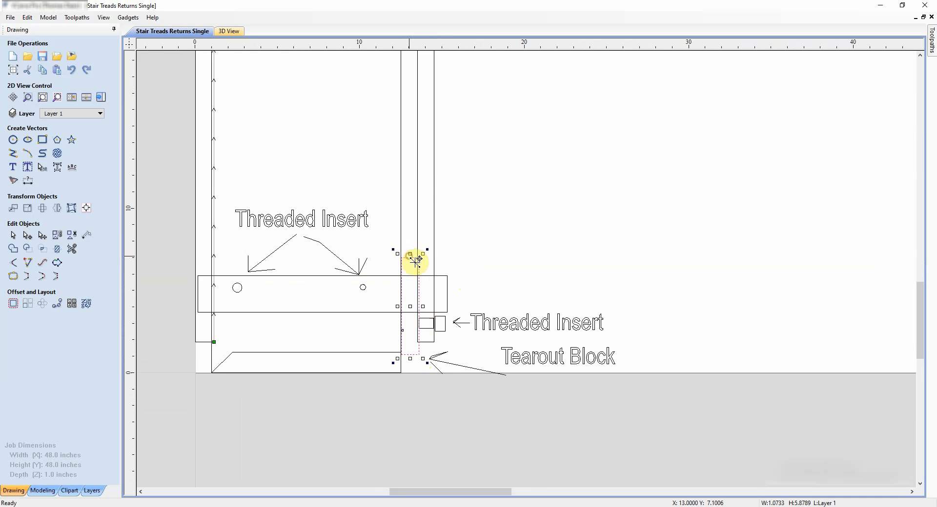
key(Down)
key(Down)
key(Down)
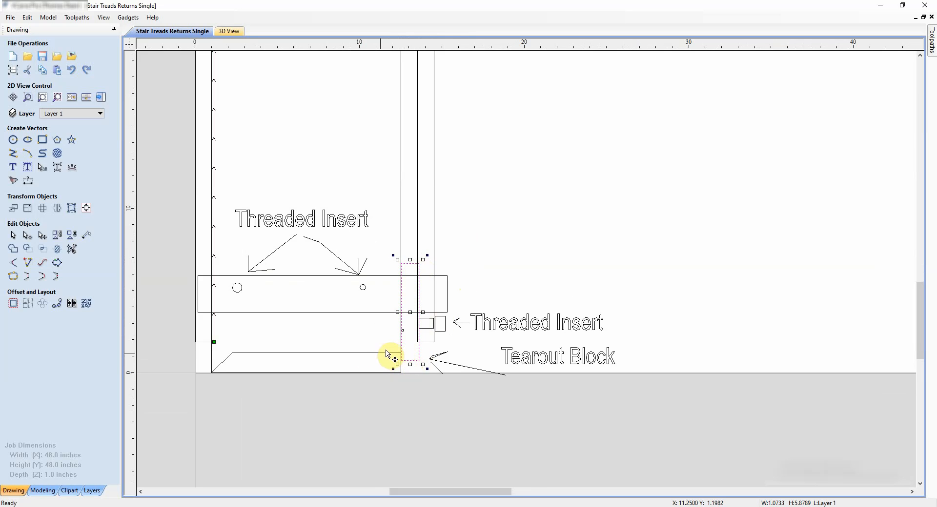
Step: Extend the mitred return's horizontal line to the right past the tearout block, about 11 inches long overall
click(384, 352)
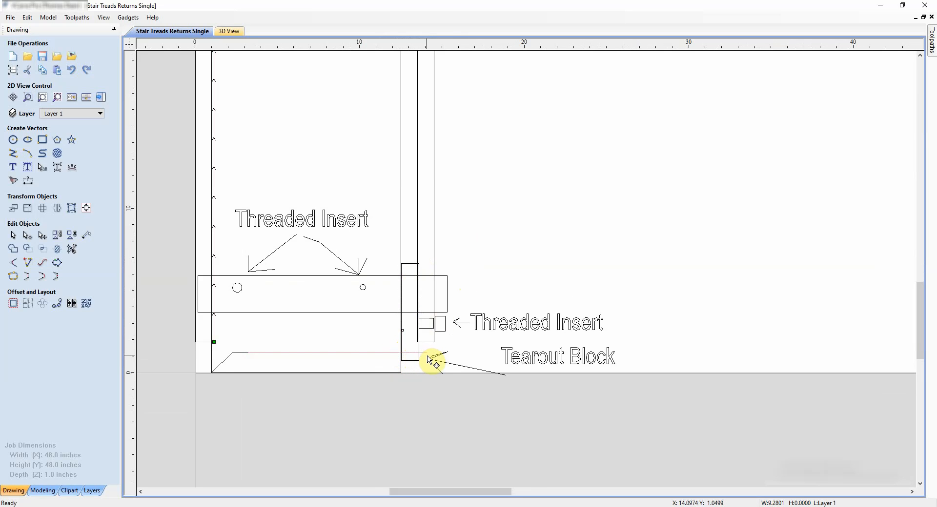
drag(429, 356, 429, 356)
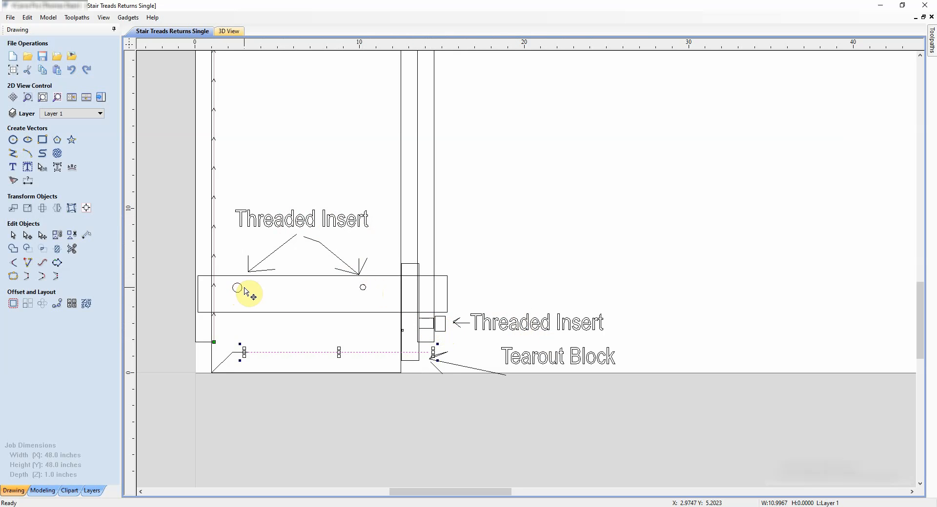
drag(225, 259, 249, 320)
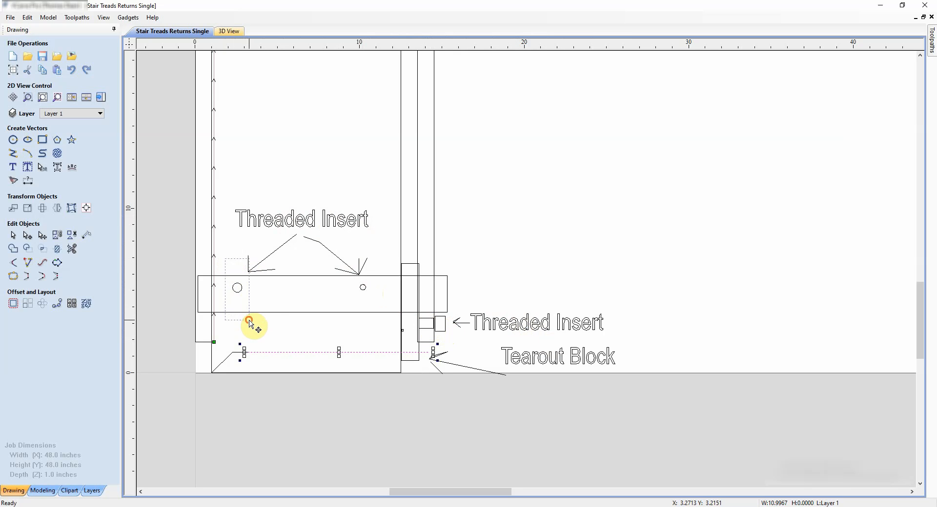
click(304, 264)
drag(348, 260, 373, 334)
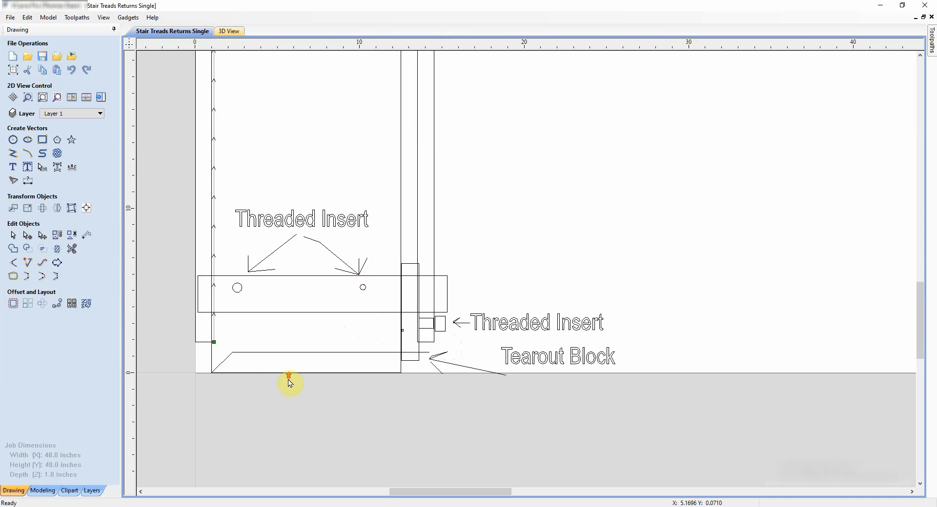
Step: Inspect the mitred return's long line and short mitre vector, and close the toolpath preview
scroll(290, 383, up, 3)
scroll(432, 318, down, 1)
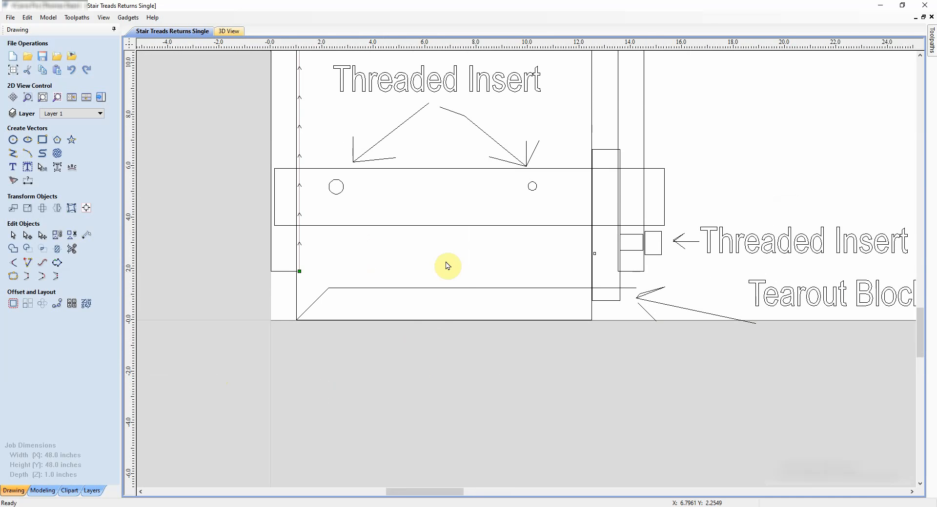
click(453, 287)
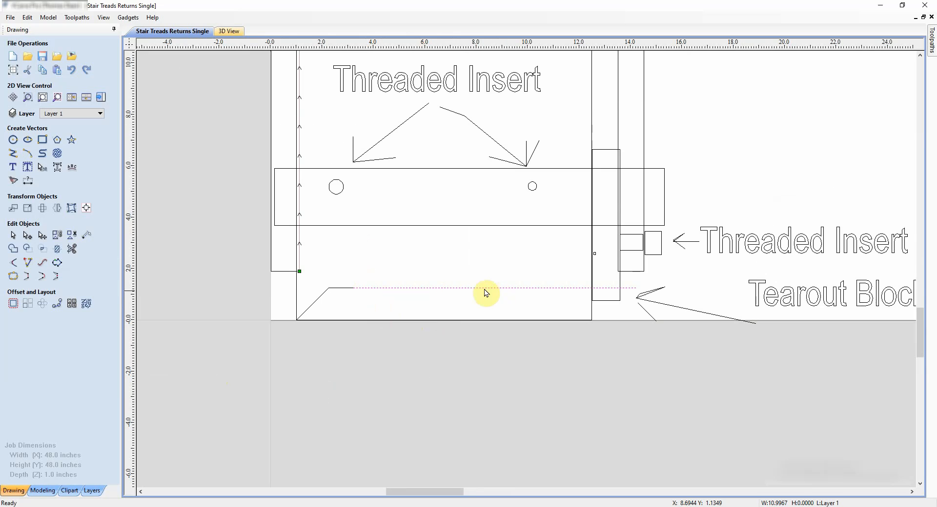
click(931, 41)
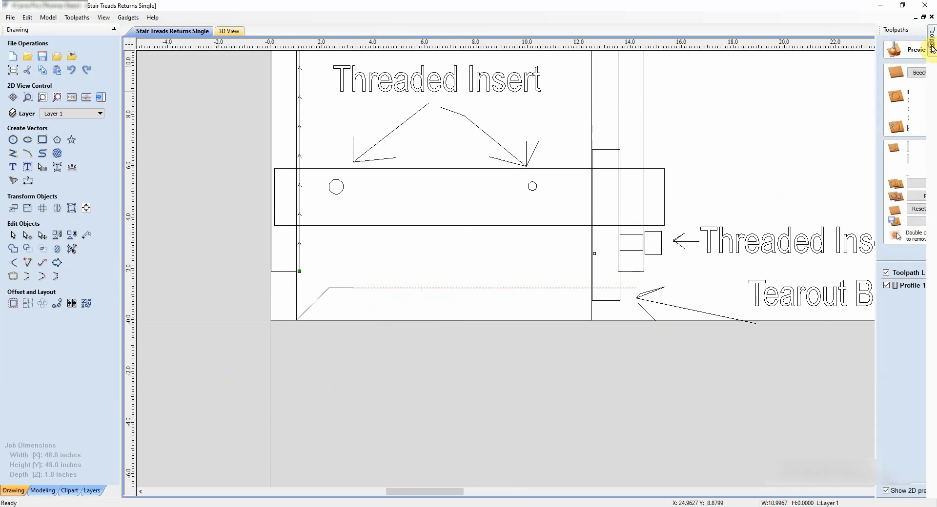
click(336, 290)
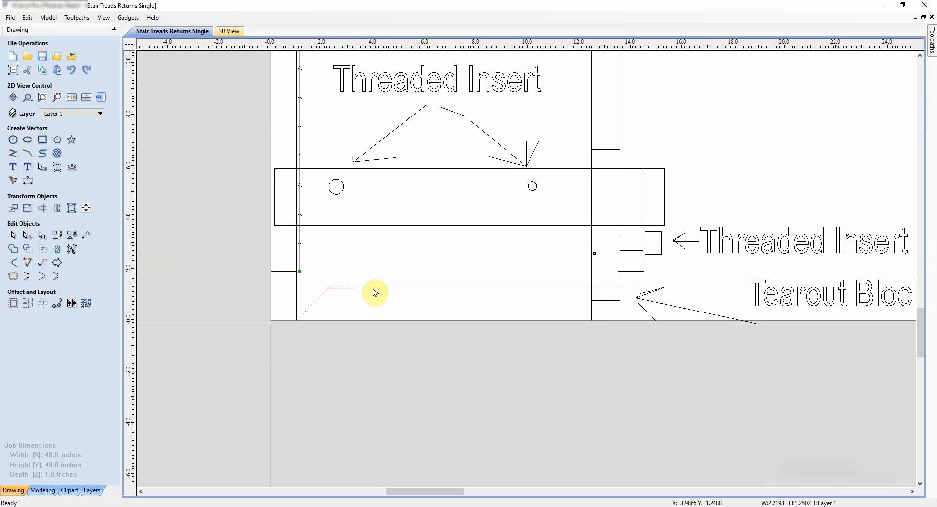
mouse_move(933, 40)
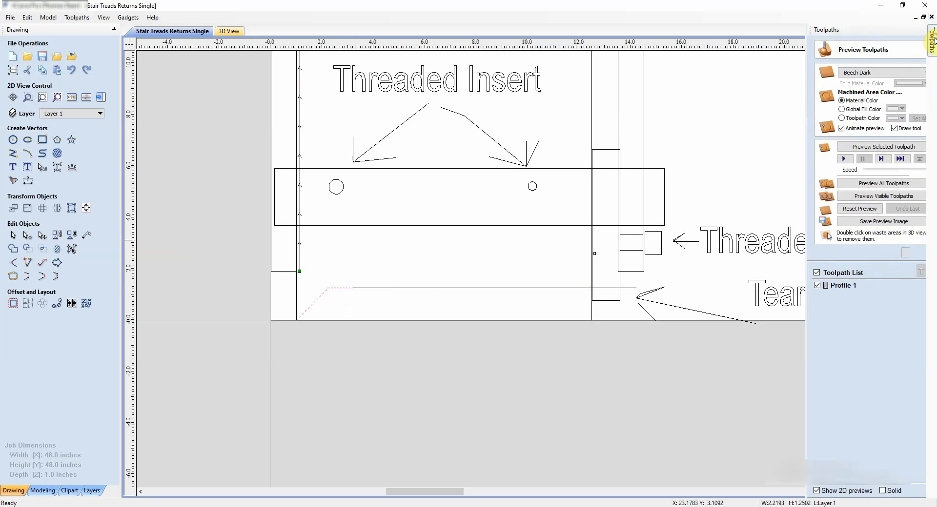
click(904, 254)
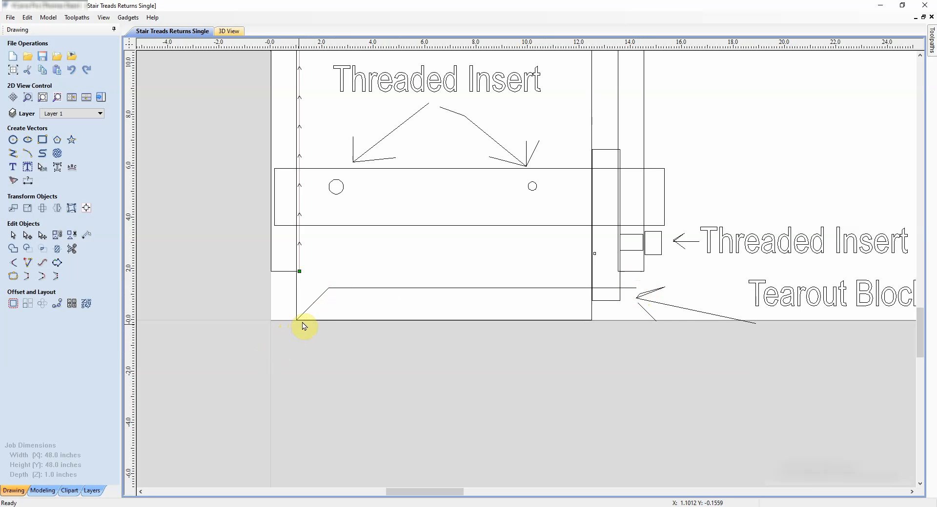
Step: Start a 2D profile toolpath on the short mitred corner vector and set it to machine Inside / Left
click(338, 289)
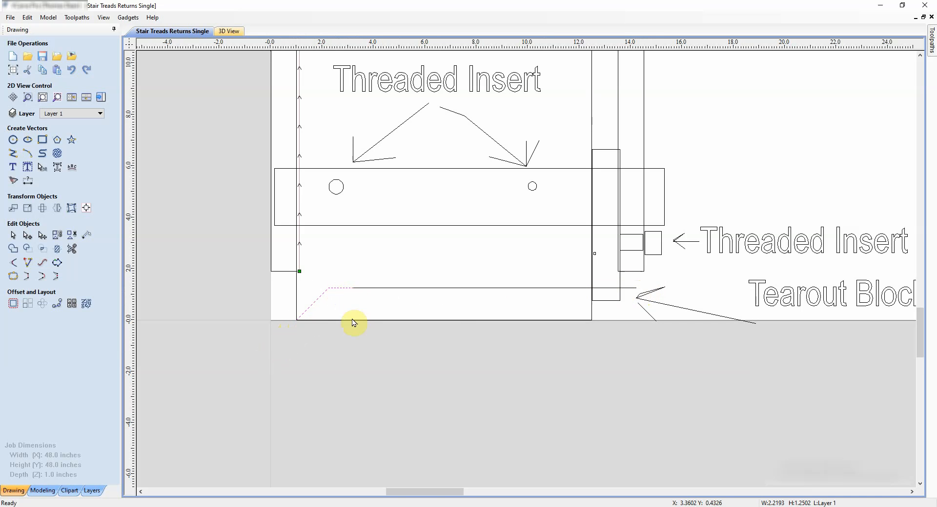
scroll(384, 328, up, 2)
scroll(438, 254, up, 2)
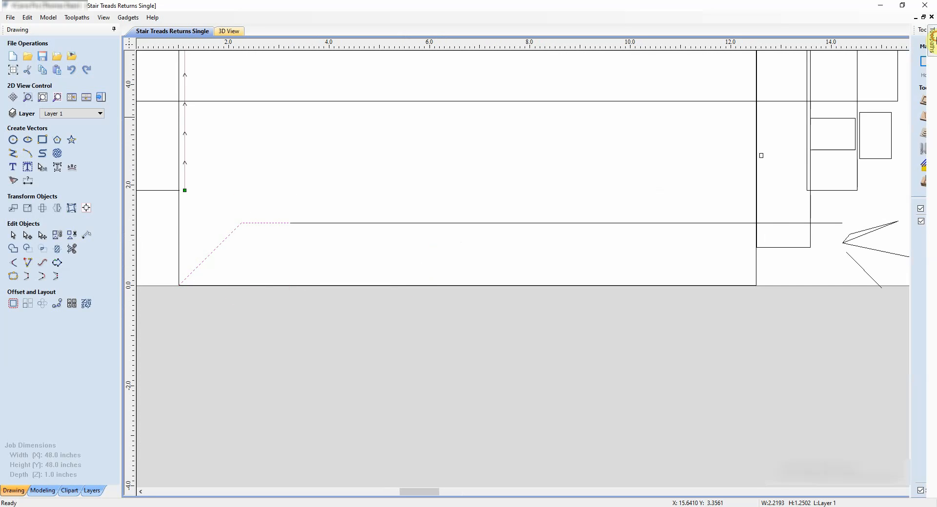
click(932, 40)
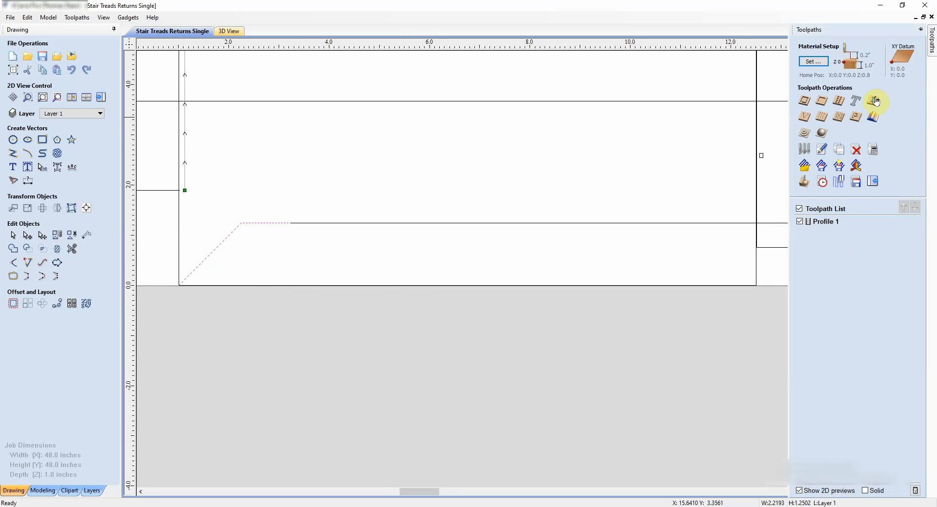
click(804, 102)
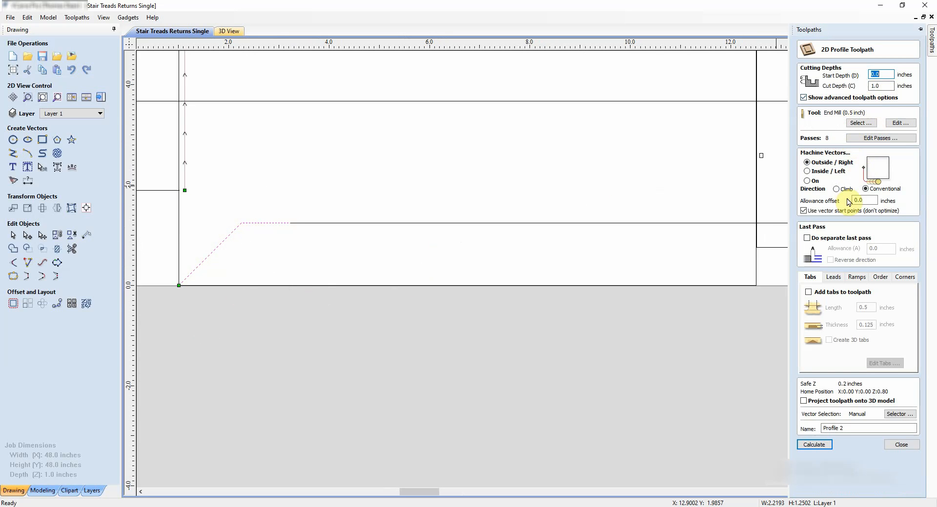
click(807, 172)
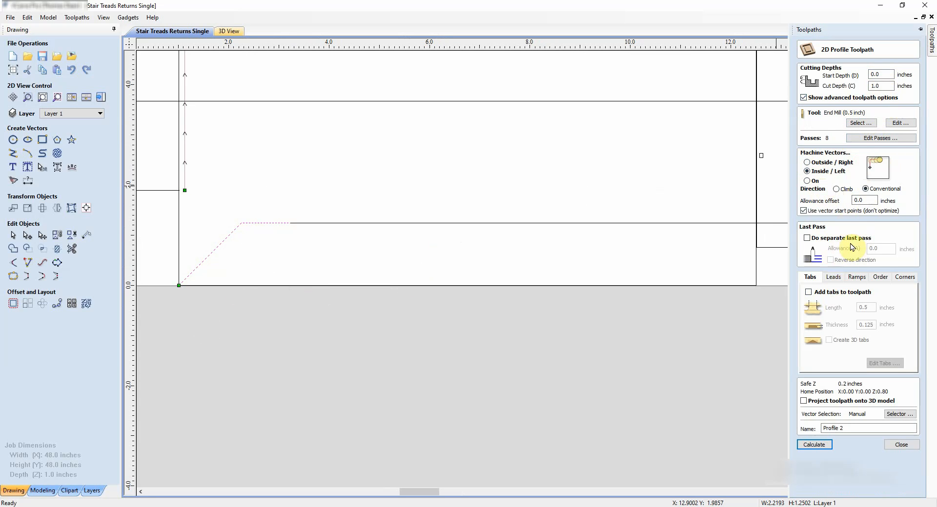
Step: Review the pass depths, and set the End Mill (0.5 inch) pass depth to 0.2 inches and feed rate to 175 inches/min
click(886, 139)
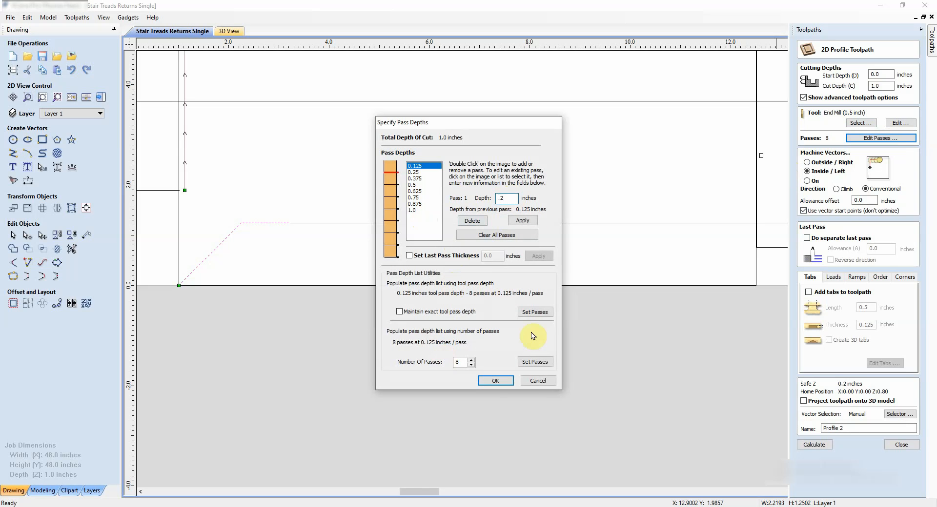
click(495, 381)
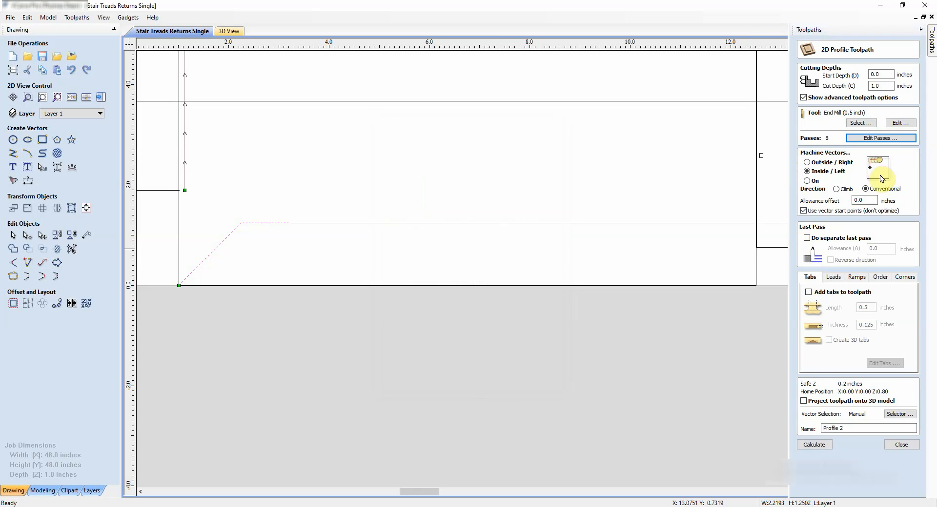
click(903, 124)
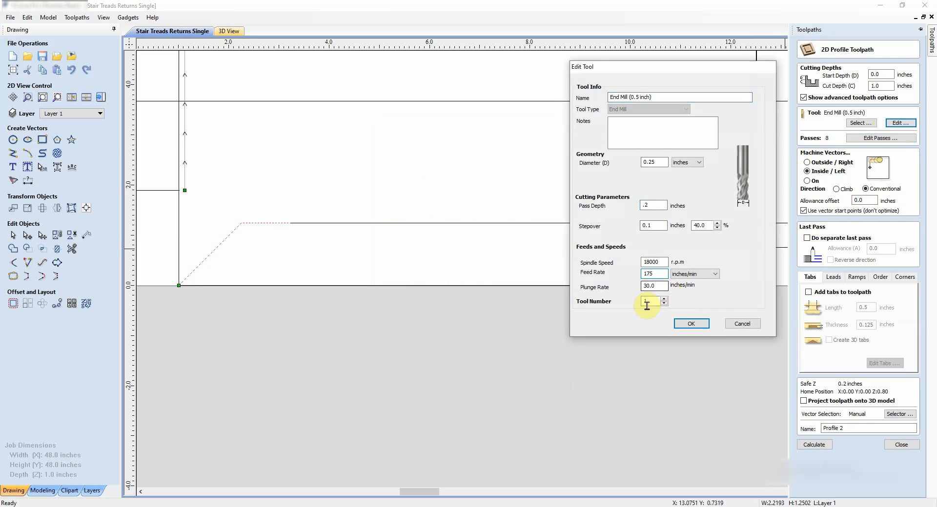
click(695, 324)
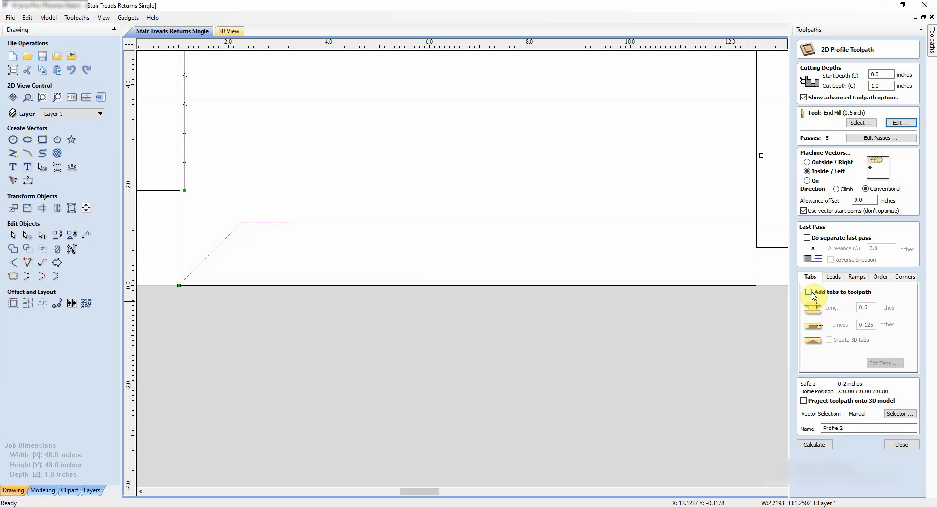
Step: Calculate the Profile 2 toolpath, hide Profile 1, and return to the 2D drawing
click(817, 444)
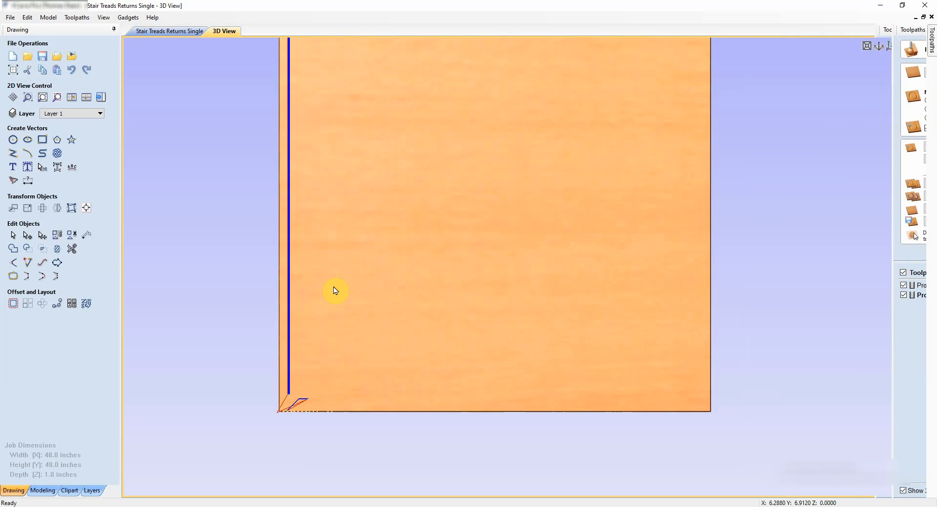
mouse_move(907, 101)
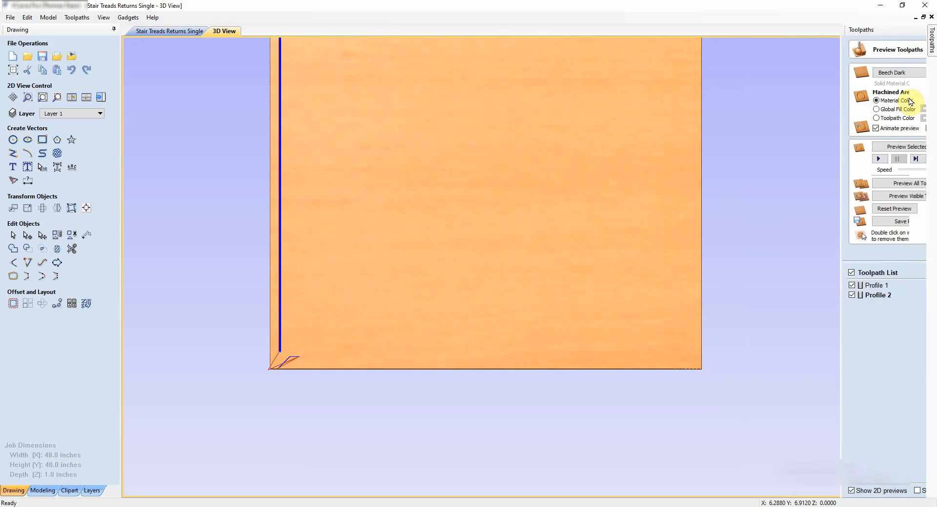
click(800, 286)
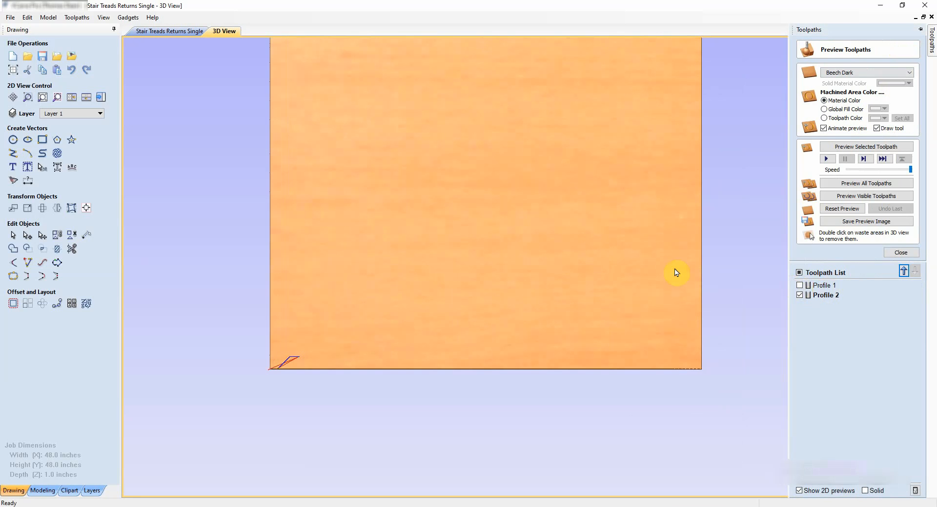
click(178, 30)
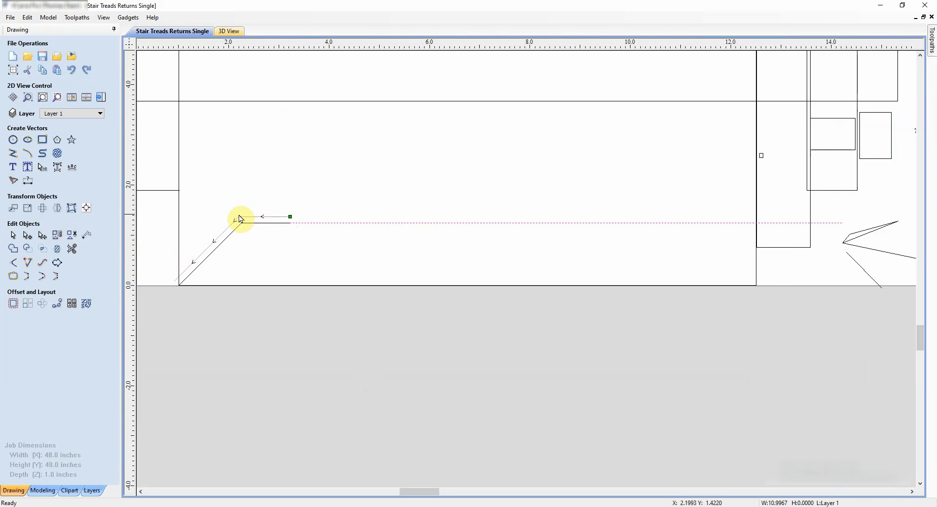
Step: Change Profile 2's cutting direction to Climb, recalculate it, and check its path in the 2D drawing
click(228, 237)
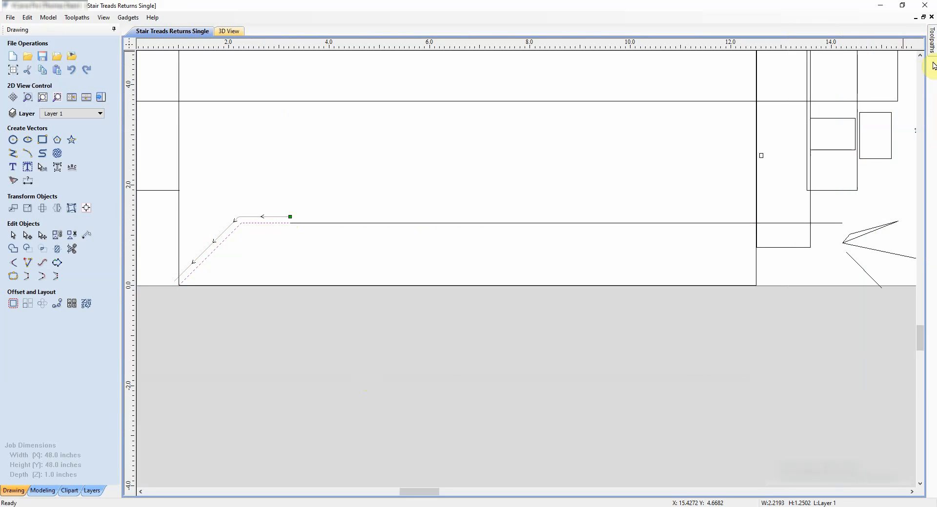
mouse_move(930, 46)
right_click(820, 299)
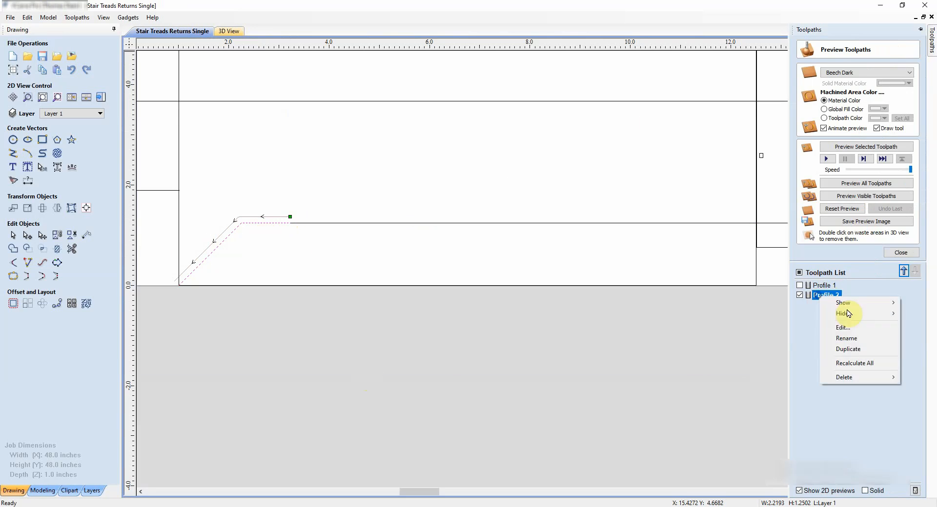
click(838, 328)
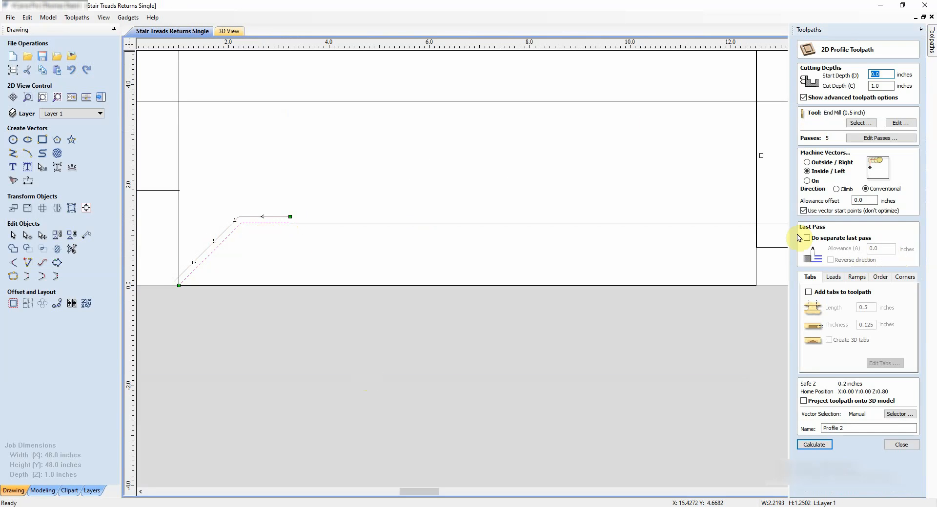
click(837, 189)
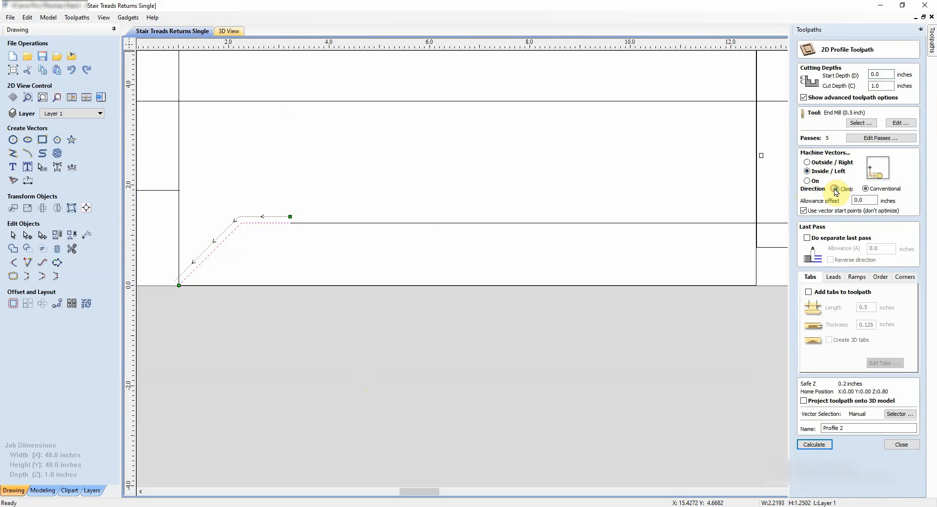
click(822, 446)
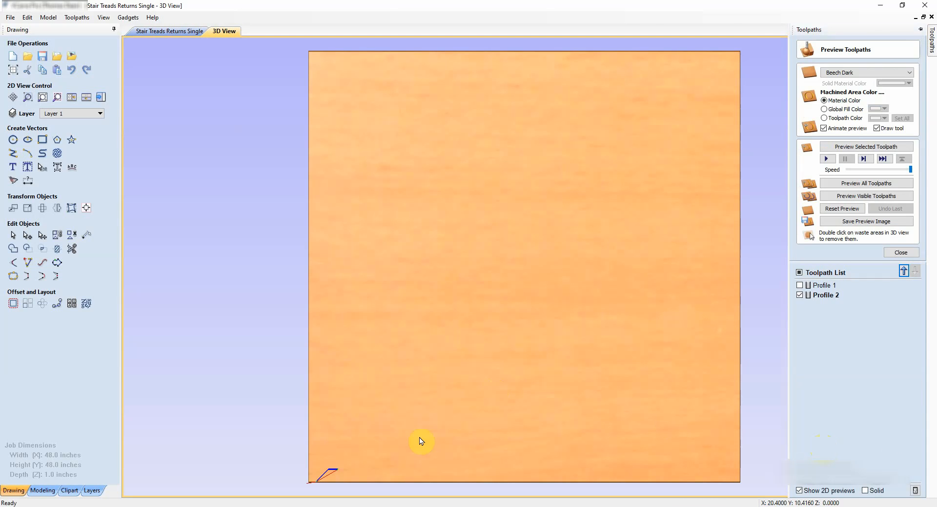
click(178, 31)
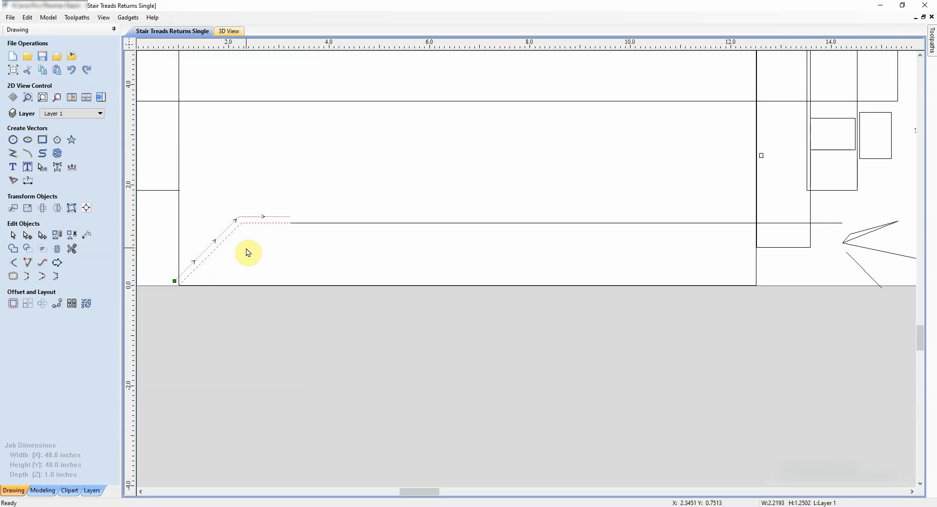
Step: Try Profile 2 on the Outside / Right of the mitre vector, recalculating it and checking the path in the 2D drawing
mouse_move(933, 44)
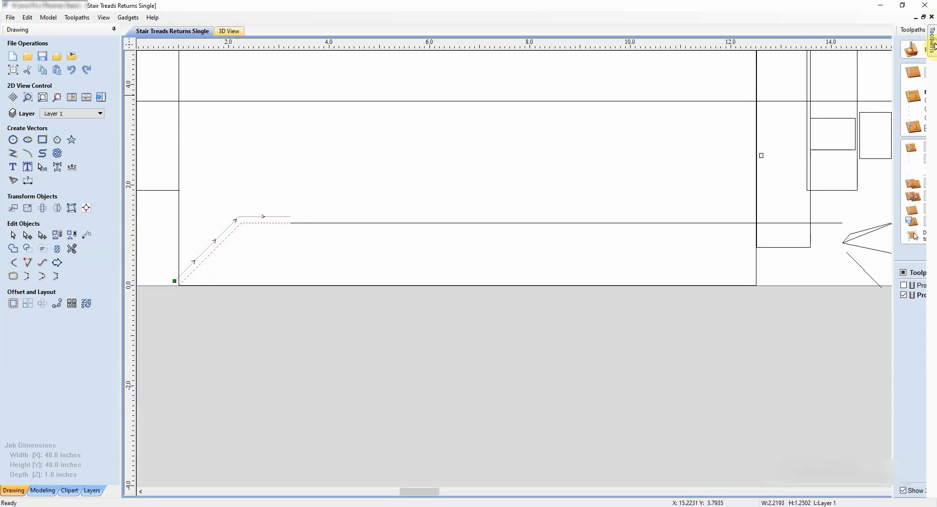
right_click(826, 298)
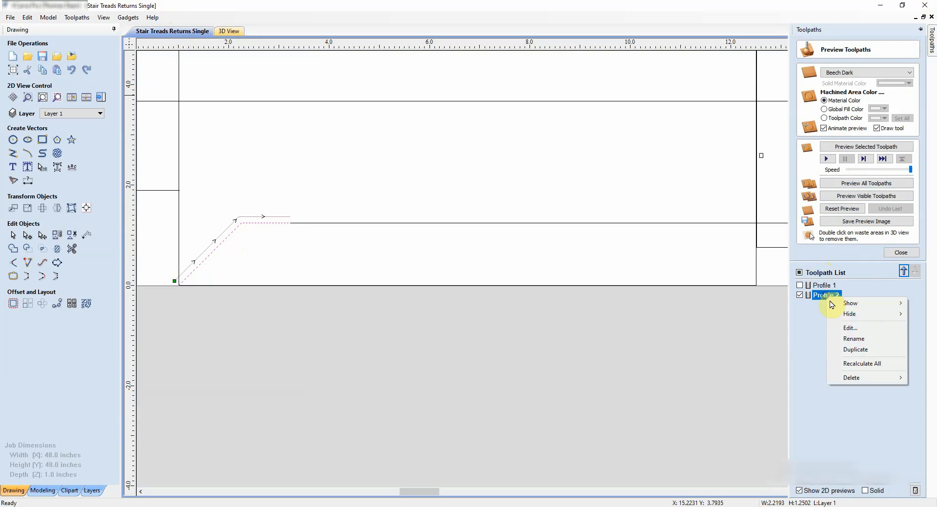
click(837, 328)
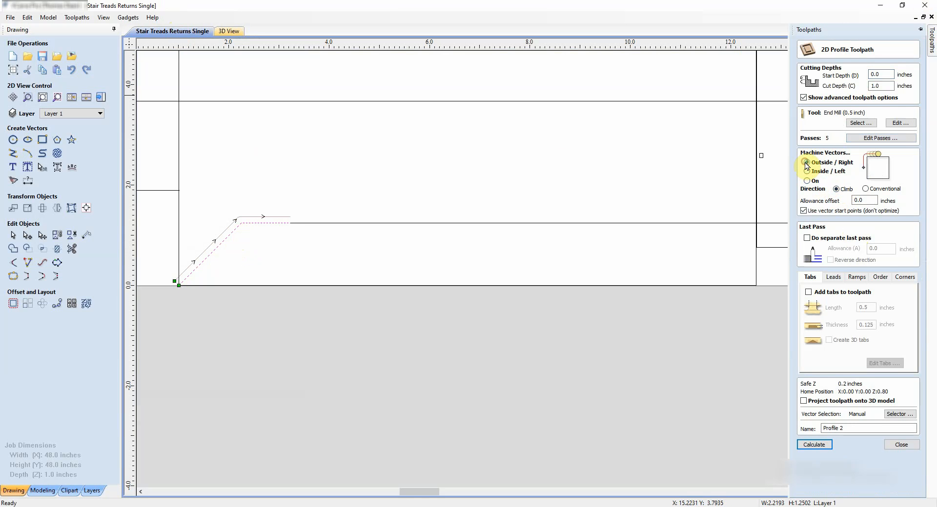
click(825, 443)
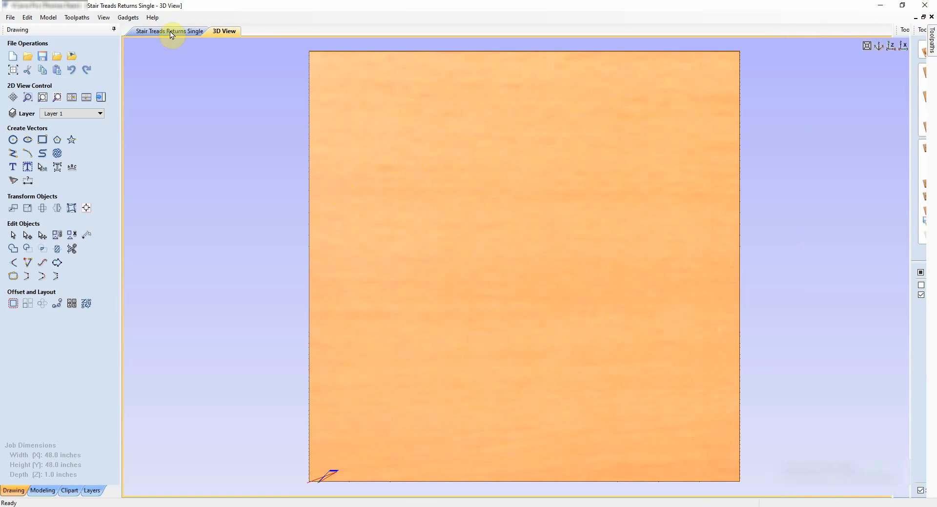
click(176, 31)
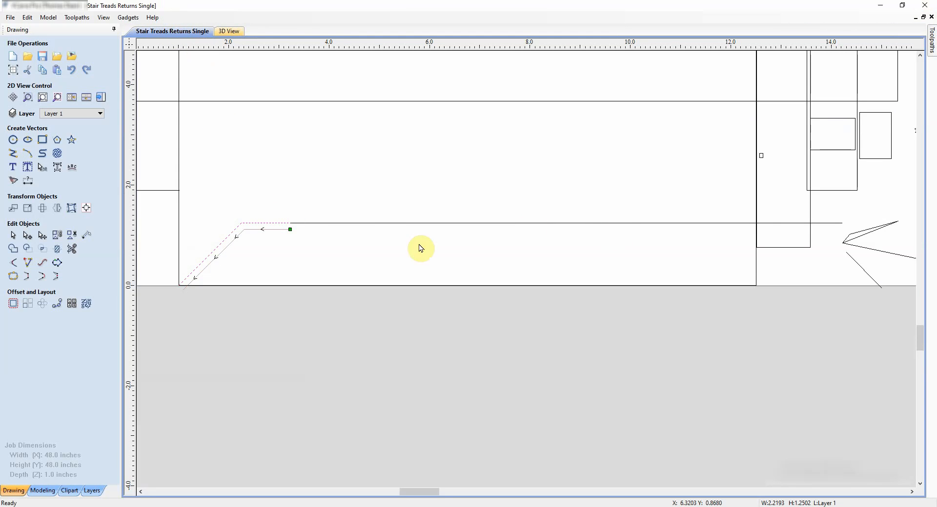
Step: Switch Profile 2 back to Inside / Left with Climb direction, recalculate it, and return to the 2D drawing
click(932, 45)
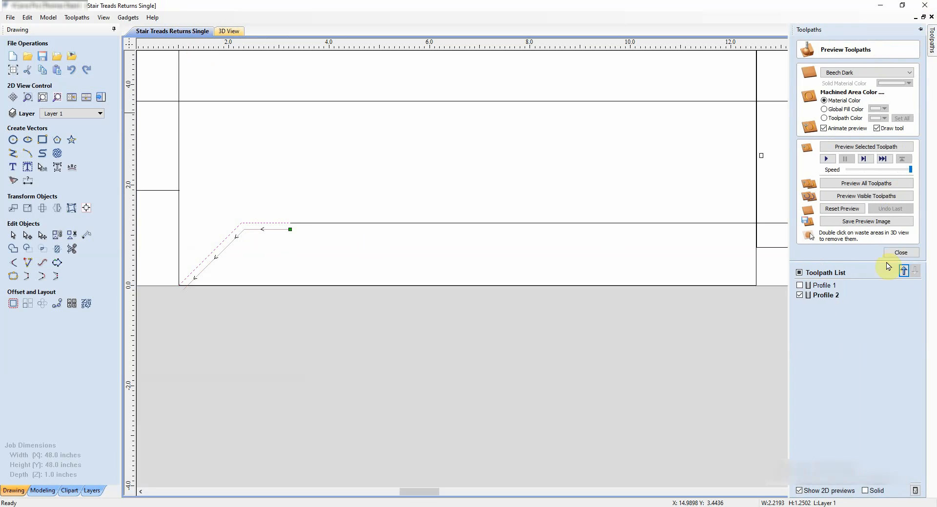
right_click(828, 295)
click(863, 335)
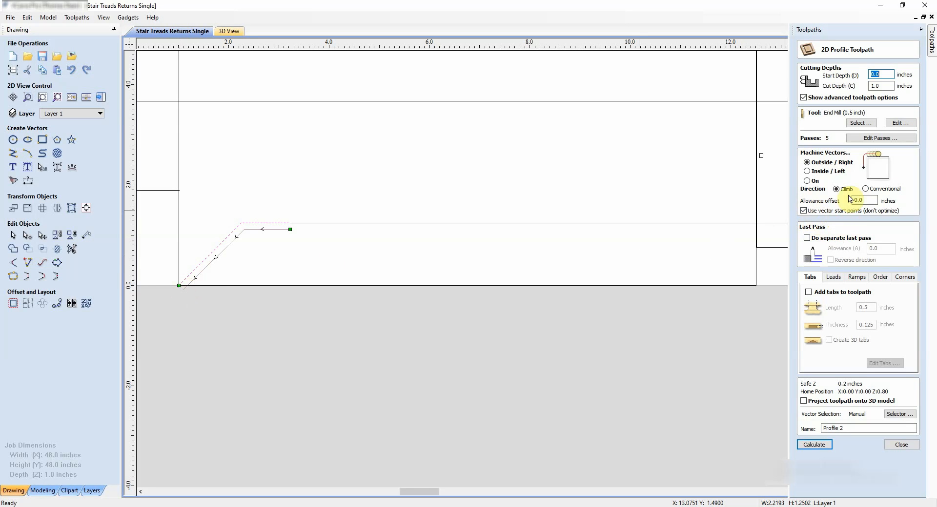
click(807, 172)
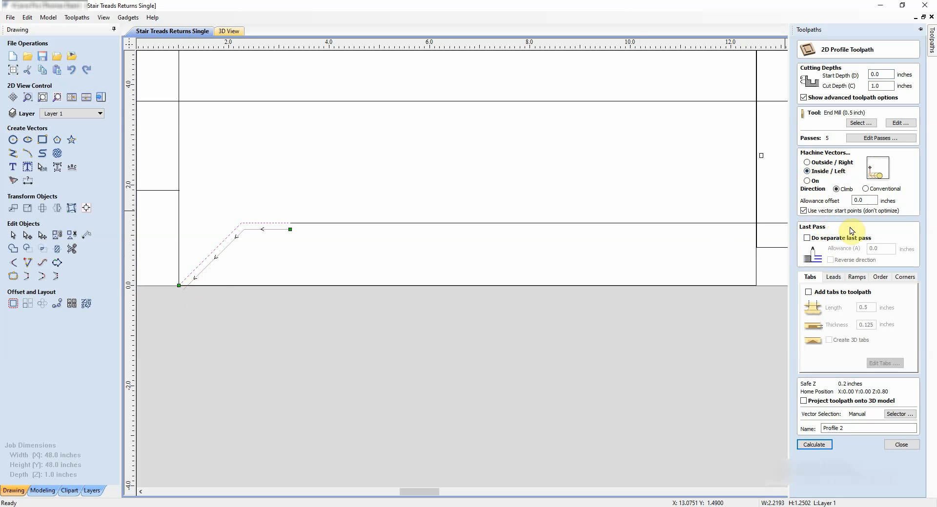
click(800, 442)
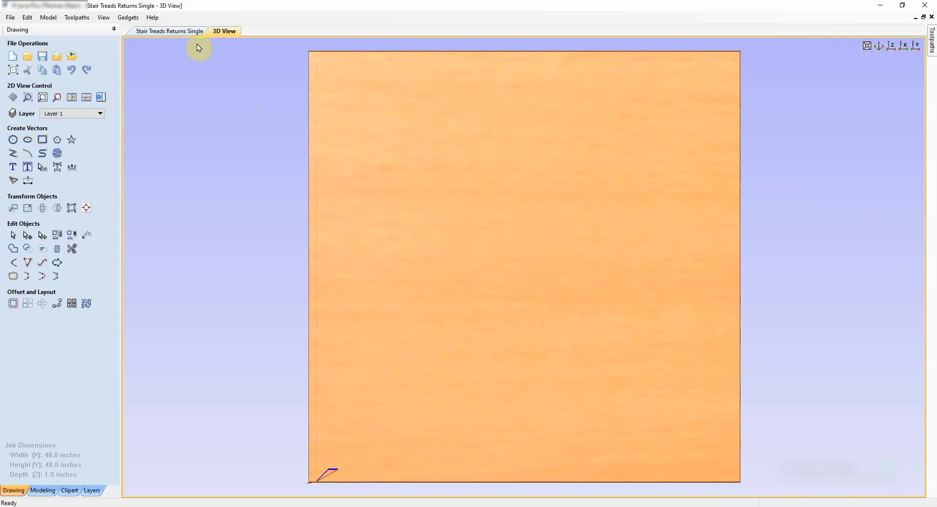
click(188, 31)
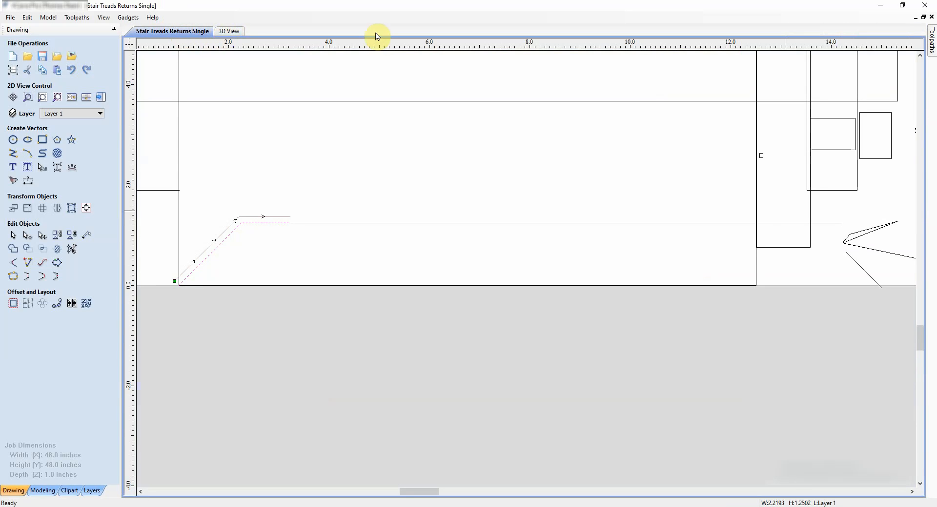
Step: Set Profile 2 to Outside / Right with Climb direction, recalculate it, and check its path in the 2D drawing
mouse_move(930, 49)
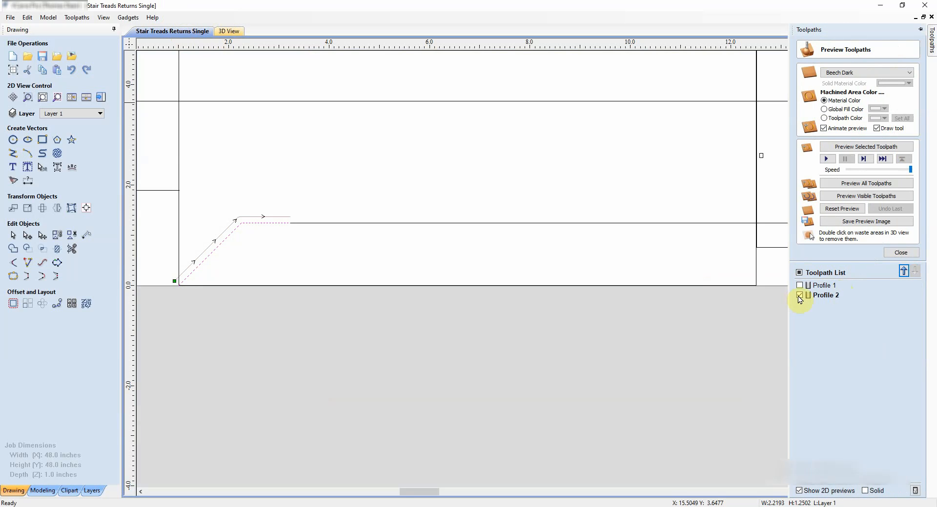
click(800, 286)
right_click(814, 300)
click(835, 328)
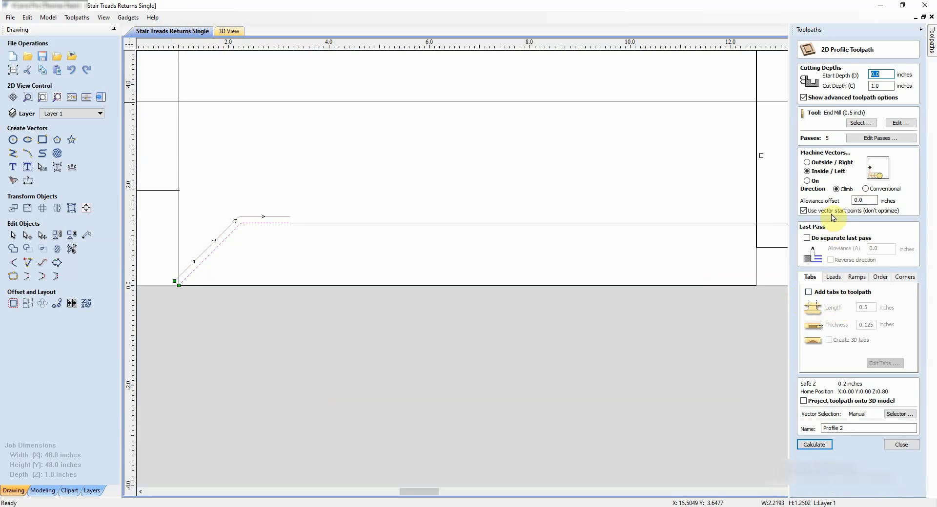
click(864, 189)
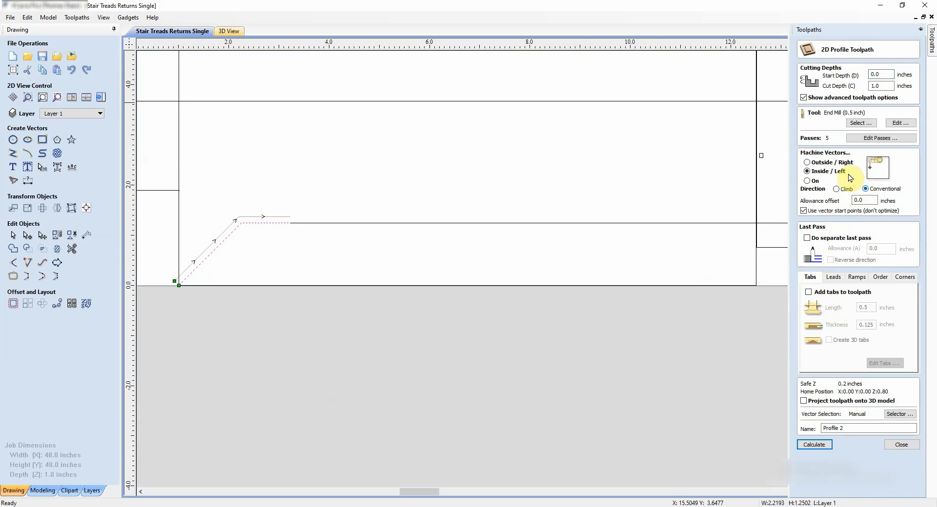
click(807, 162)
click(836, 188)
click(814, 445)
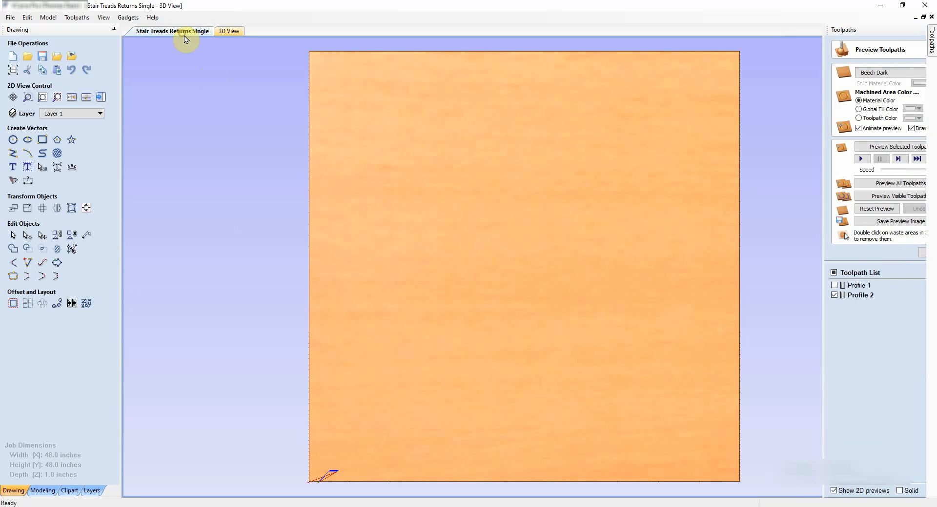
click(180, 31)
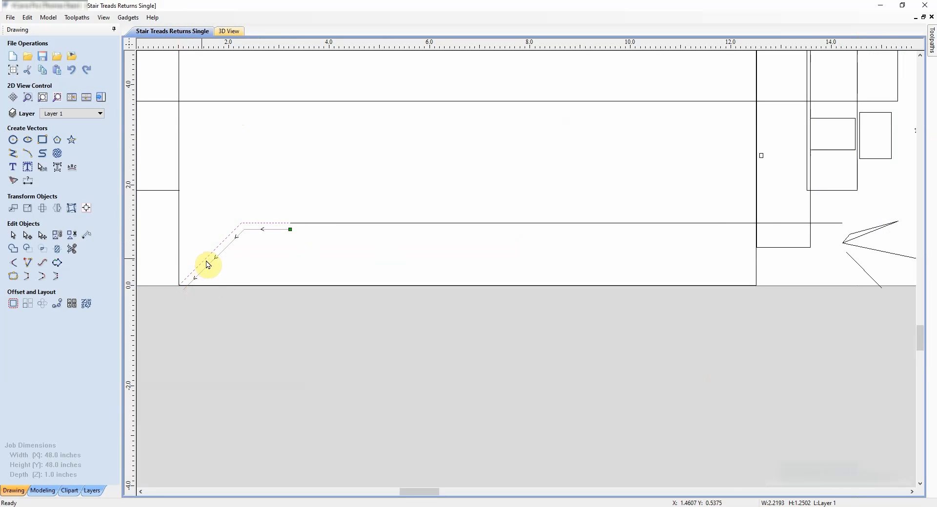
Step: Edit the mitre vector's nodes and make the endpoint of its short horizontal segment the start point
right_click(246, 227)
click(299, 429)
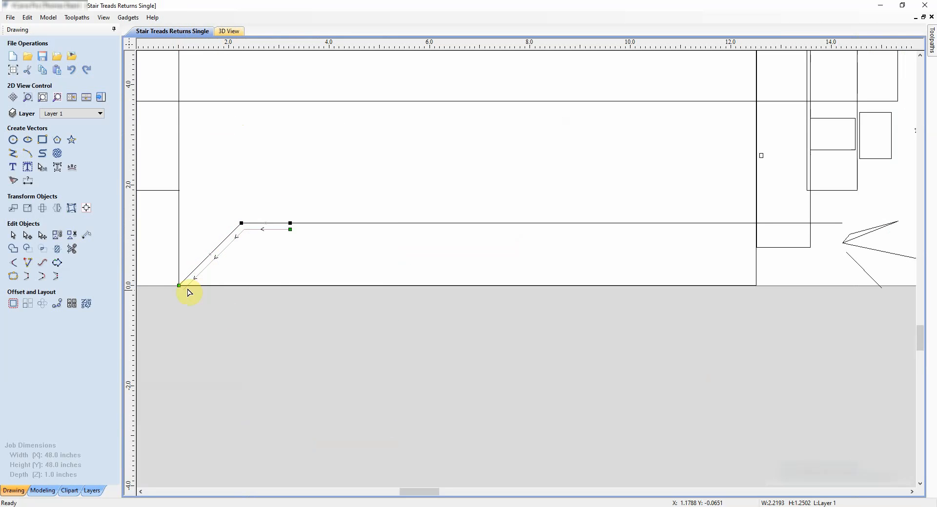
right_click(179, 285)
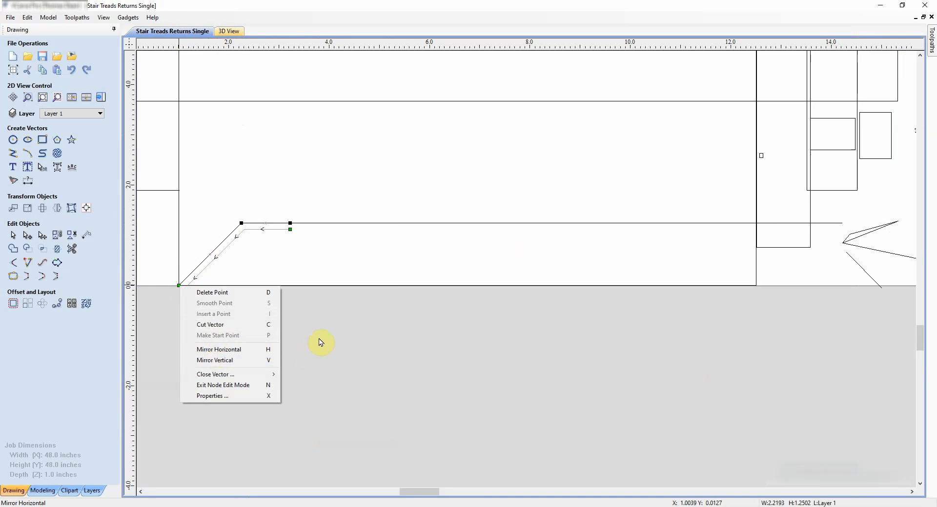
click(314, 281)
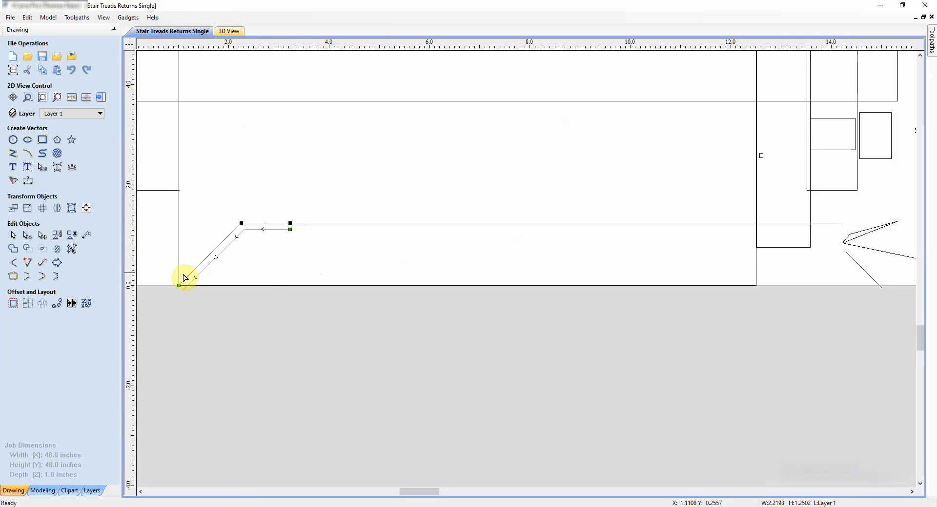
right_click(178, 286)
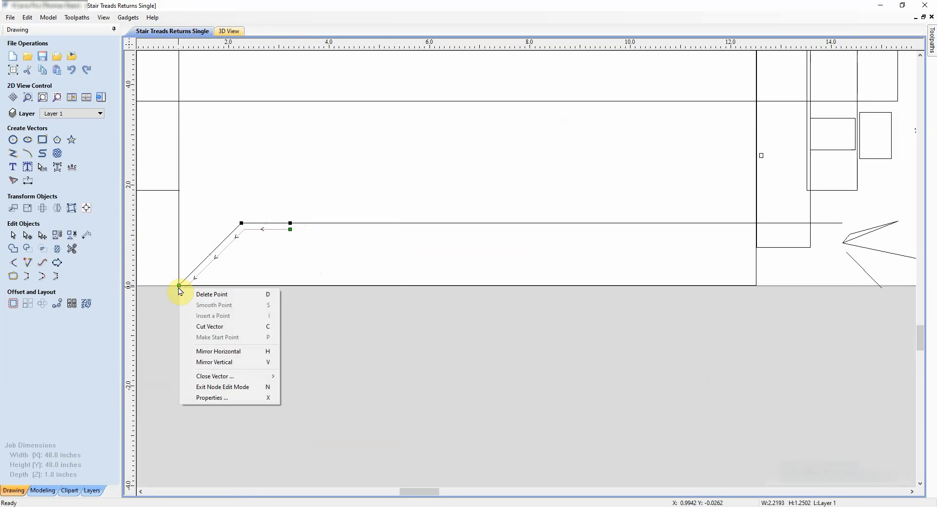
click(181, 286)
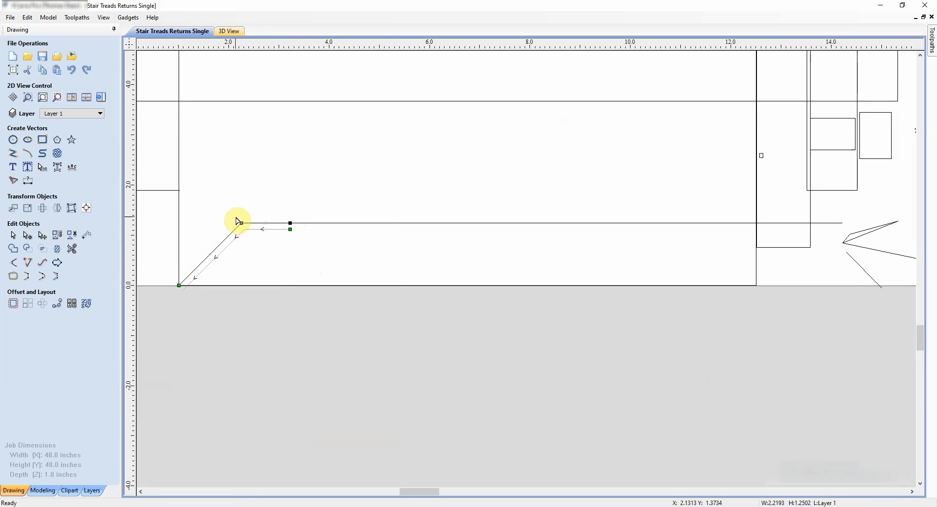
right_click(289, 223)
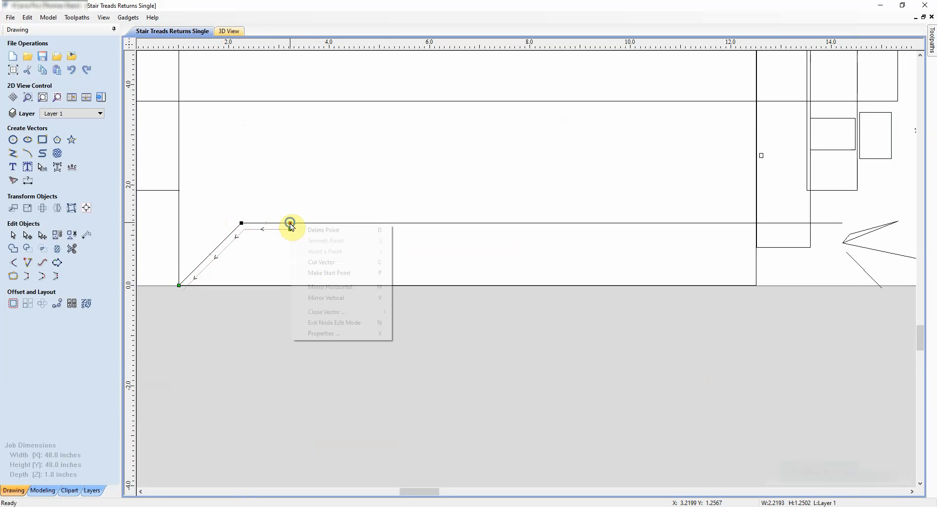
click(325, 272)
click(334, 270)
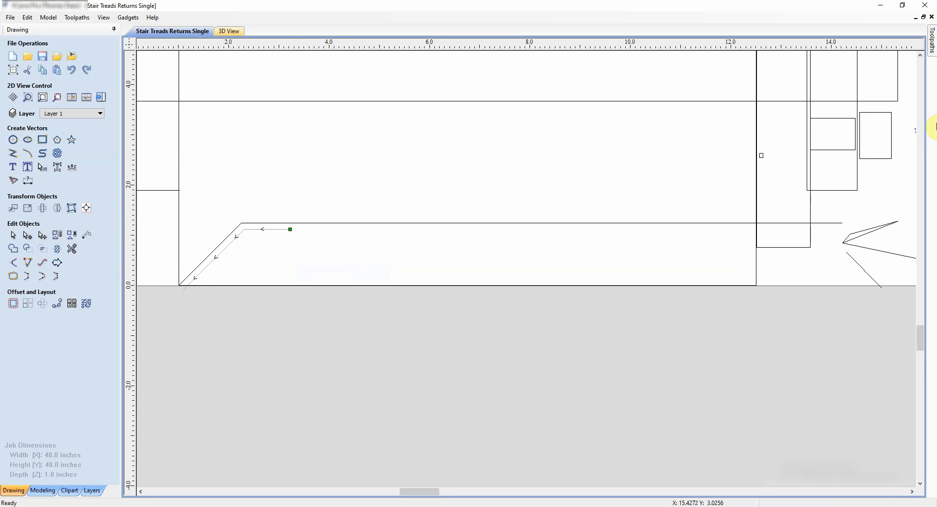
Step: Recalculate Profile 2 on the Outside / Right of the vector with its new start point and check the path in 2D
click(932, 43)
click(900, 253)
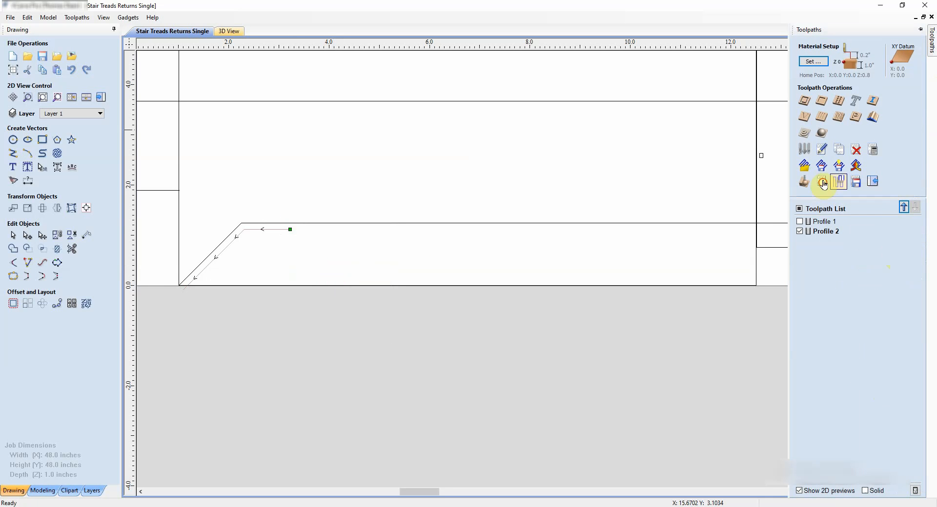
right_click(824, 235)
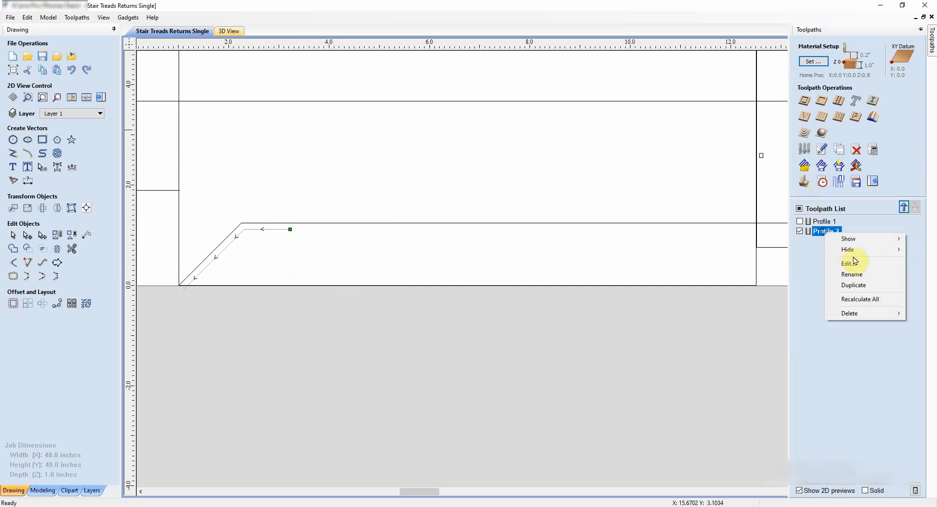
click(846, 264)
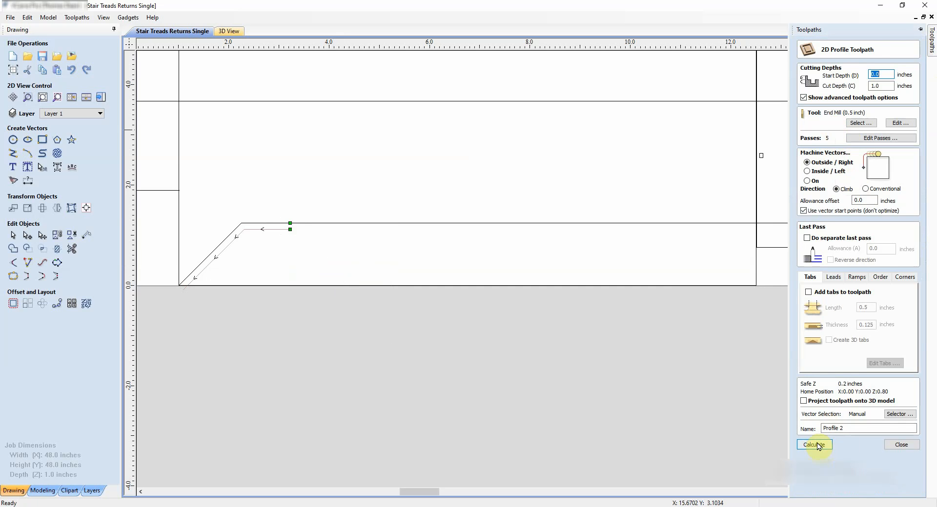
click(818, 446)
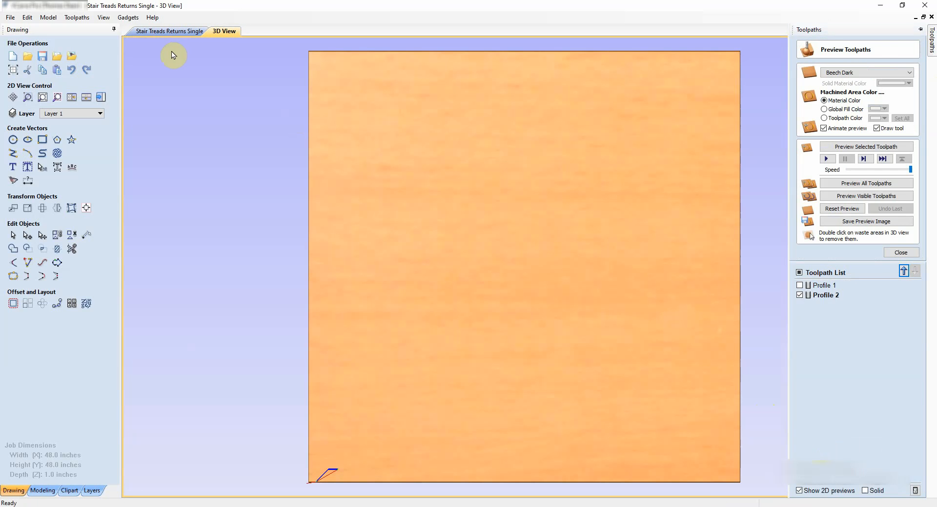
click(171, 32)
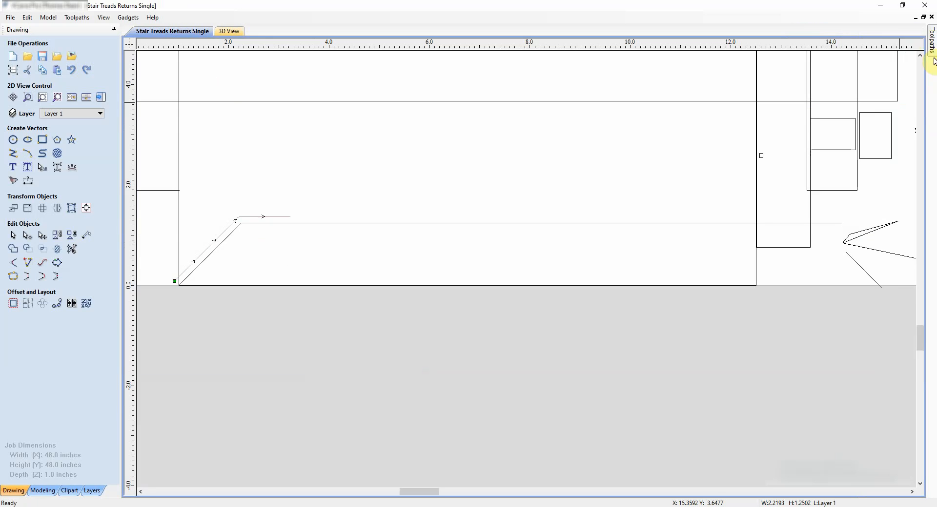
Step: Switch Profile 2 to Inside / Left, keep Climb direction, recalculate it, and view the path in the 2D drawing
mouse_move(933, 61)
right_click(816, 295)
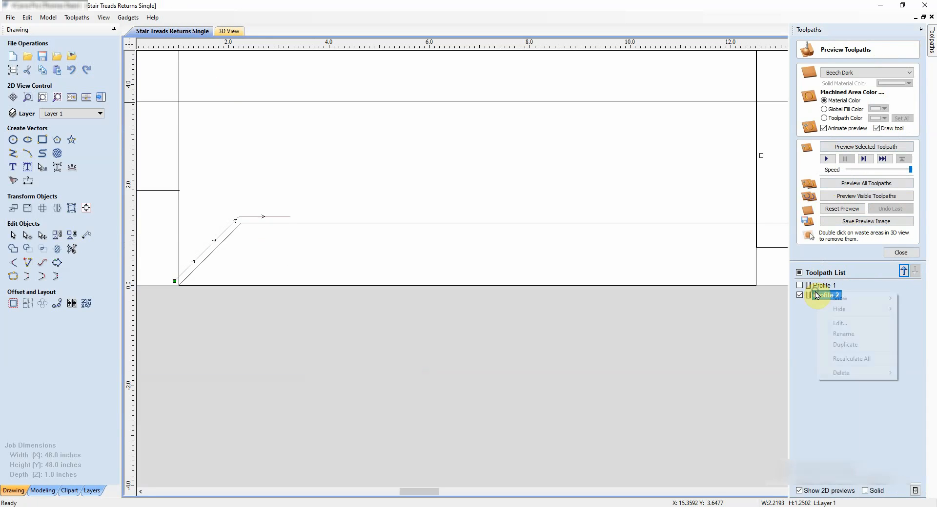
click(836, 324)
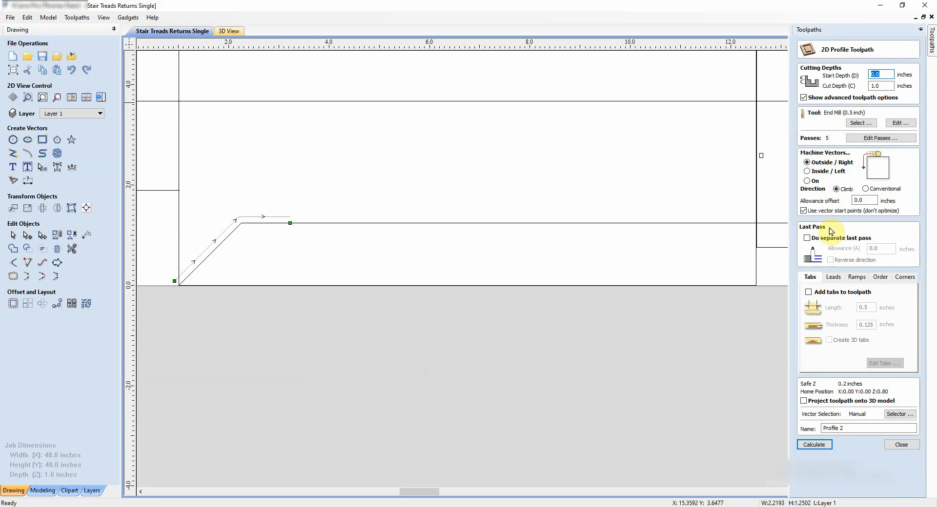
click(808, 171)
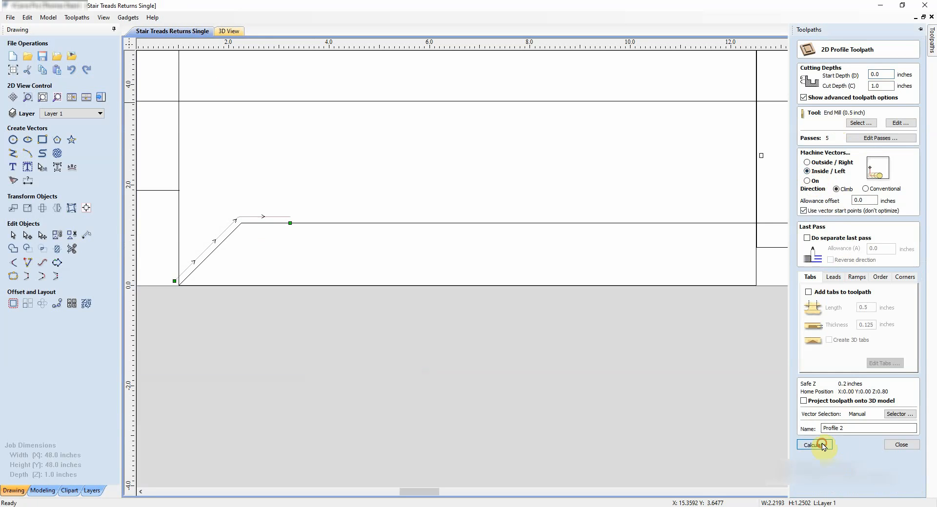
click(823, 446)
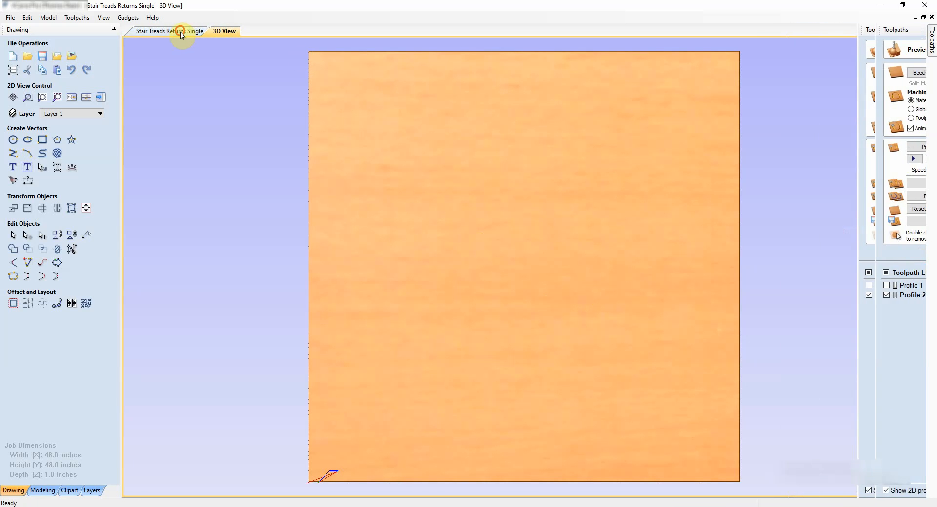
click(181, 33)
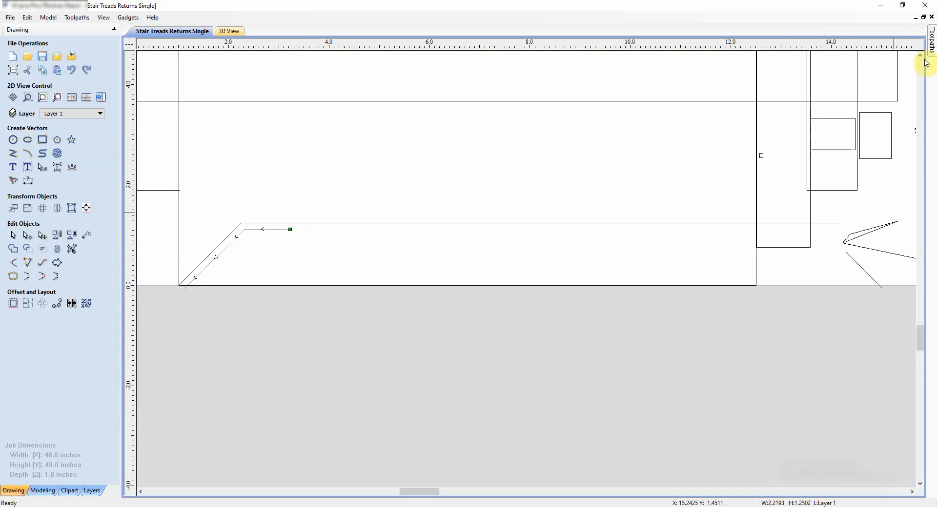
Step: Change Profile 2's cutting direction to Conventional on Inside / Left, recalculate it, and check its path in the 2D drawing
click(930, 45)
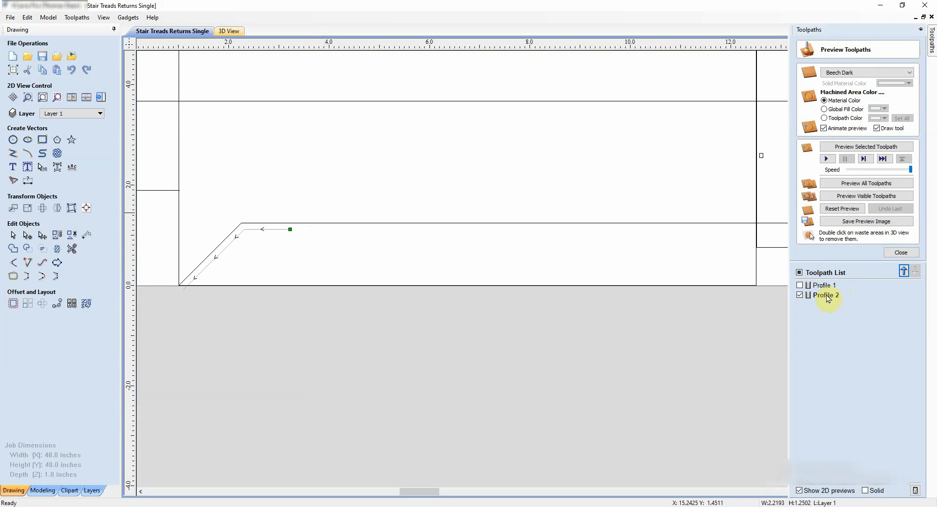
right_click(828, 297)
click(893, 326)
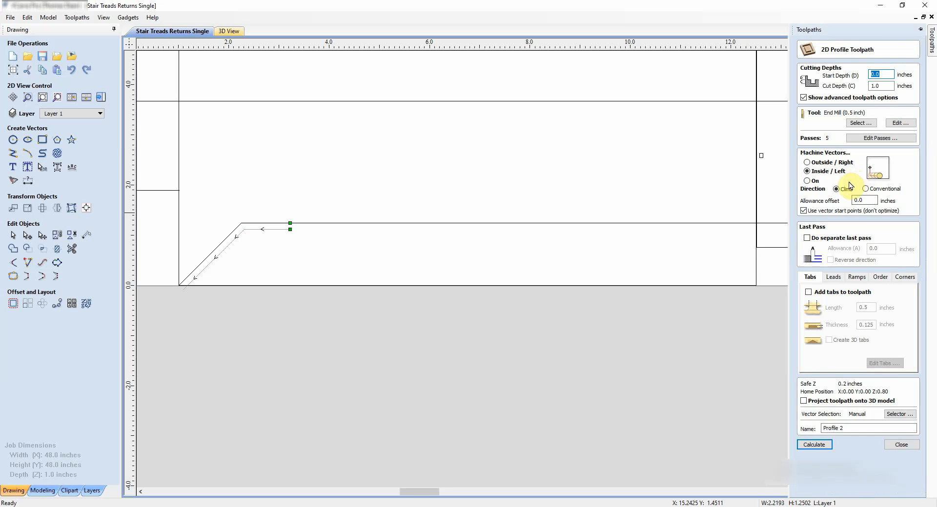
click(865, 189)
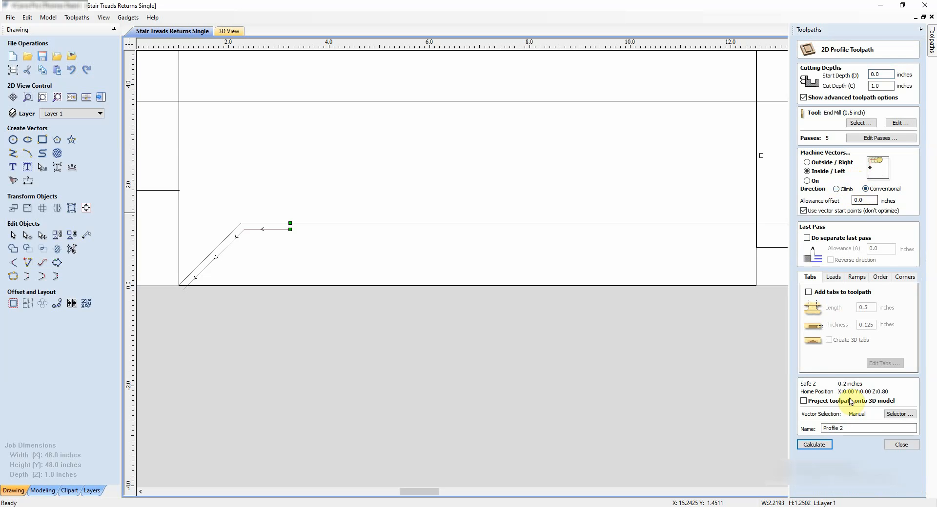
click(814, 445)
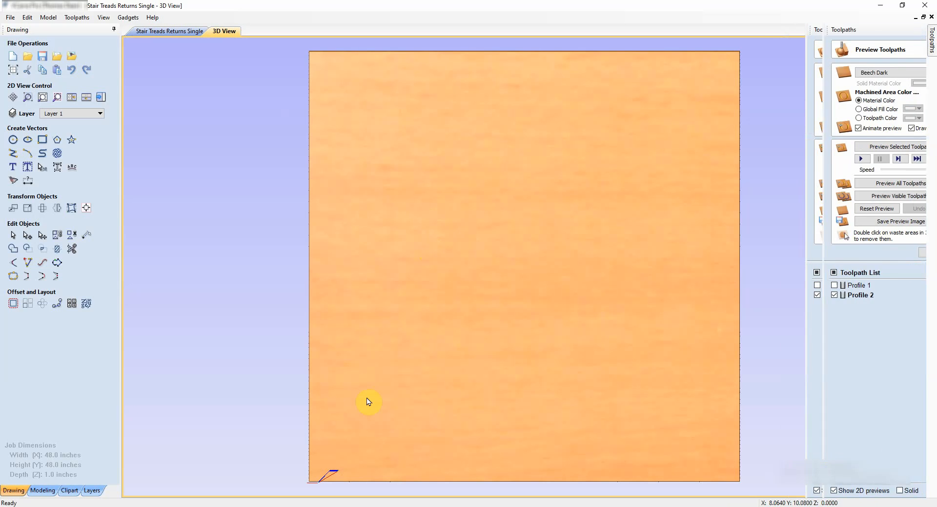
click(180, 31)
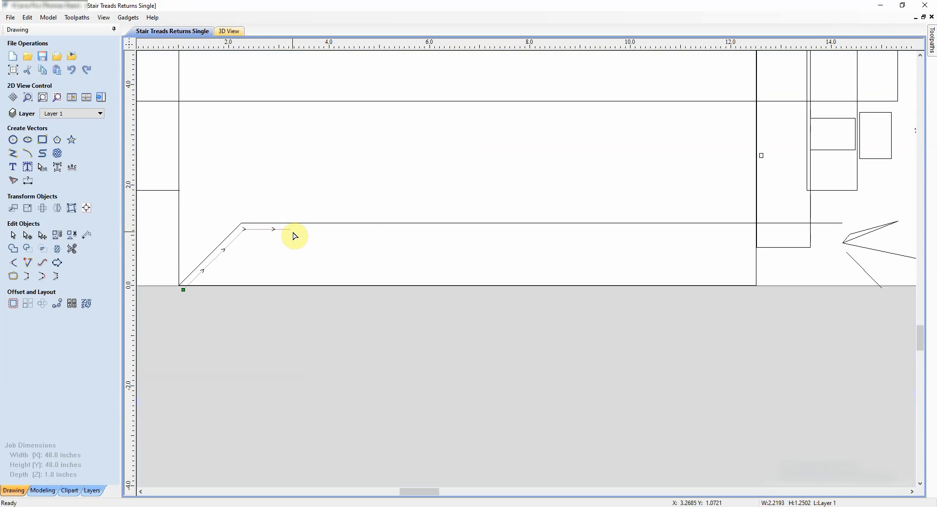
middle_drag(224, 274, 465, 282)
middle_drag(530, 269, 439, 284)
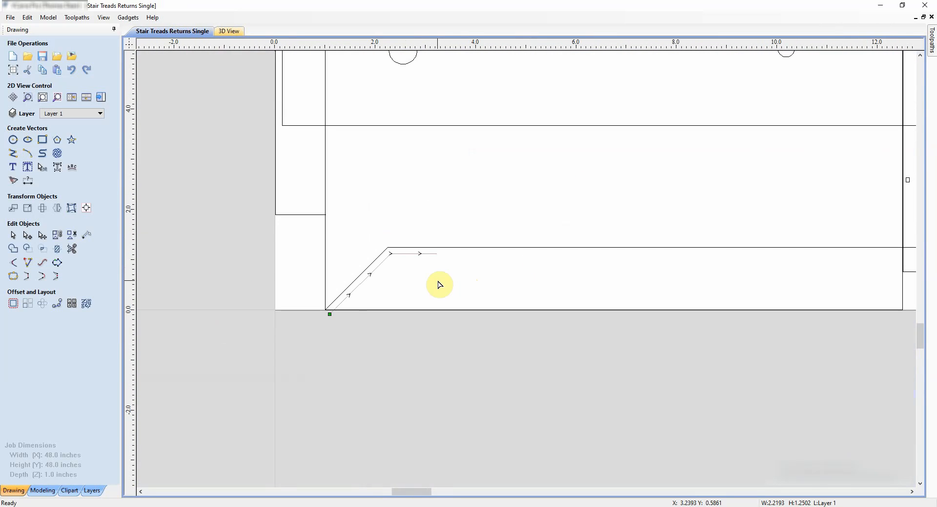
Step: Close the toolpath preview and examine the mitre vector's start node and its point options against the toolpath's starting end
mouse_move(933, 47)
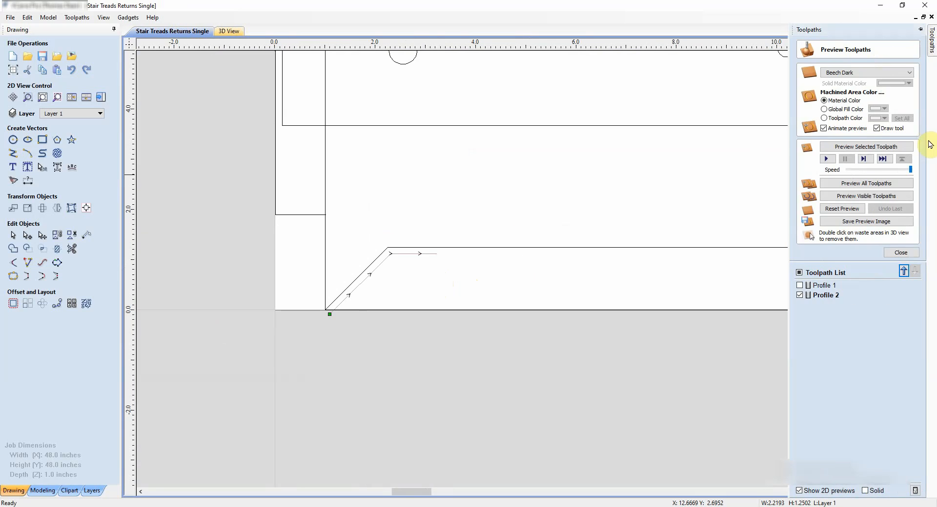
click(908, 258)
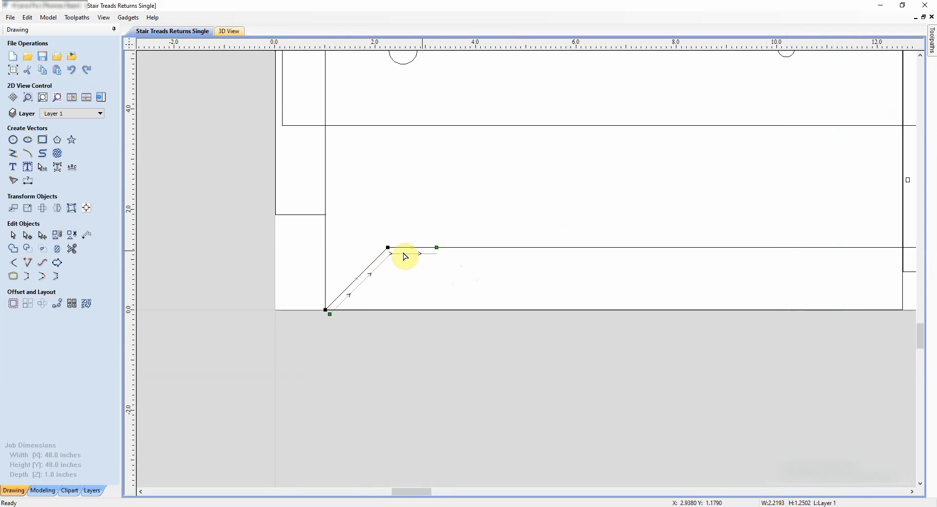
middle_drag(474, 279, 434, 268)
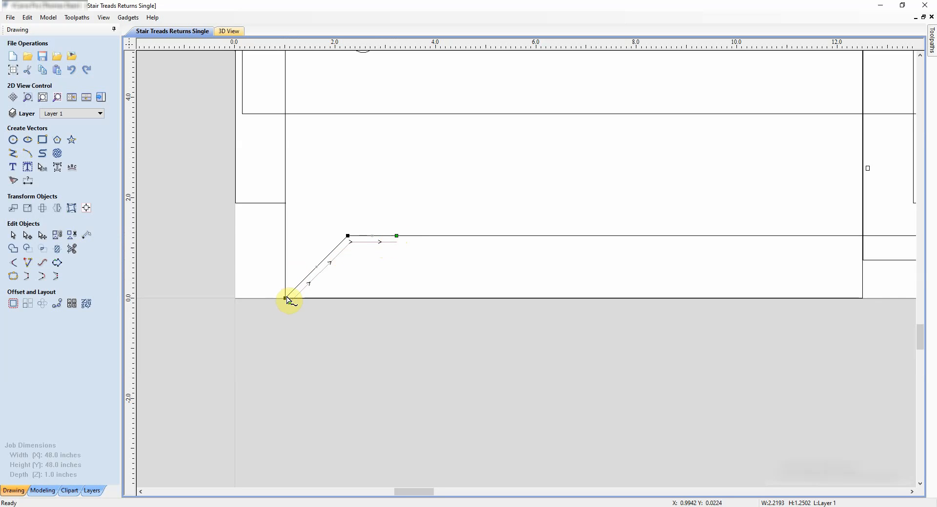
right_click(396, 236)
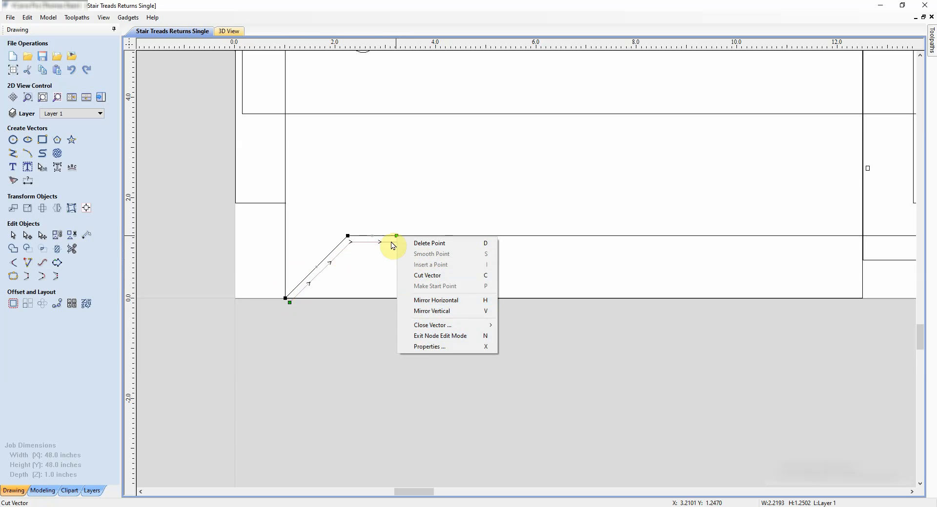
click(370, 286)
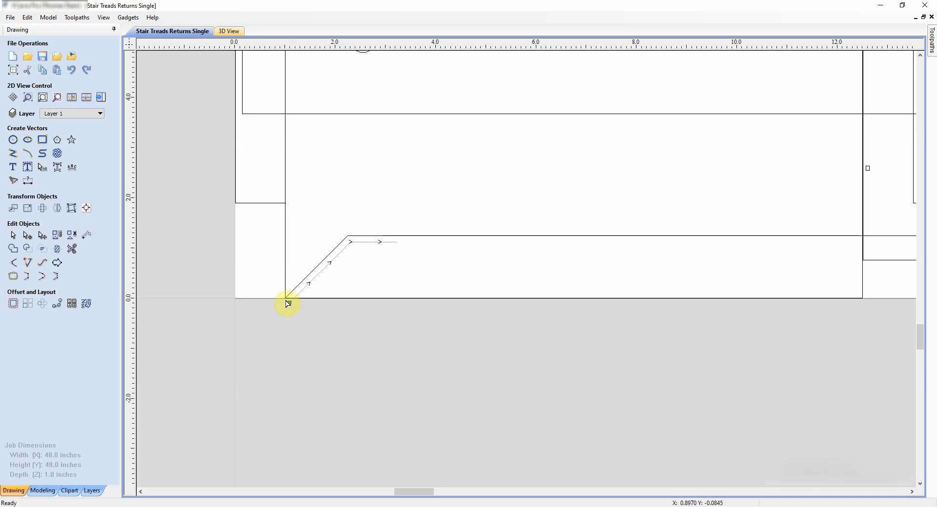
Step: Create a 2D profile toolpath on the long straight tread edge line with Inside / Left and Conventional, and check it in the 2D drawing
drag(421, 493, 429, 493)
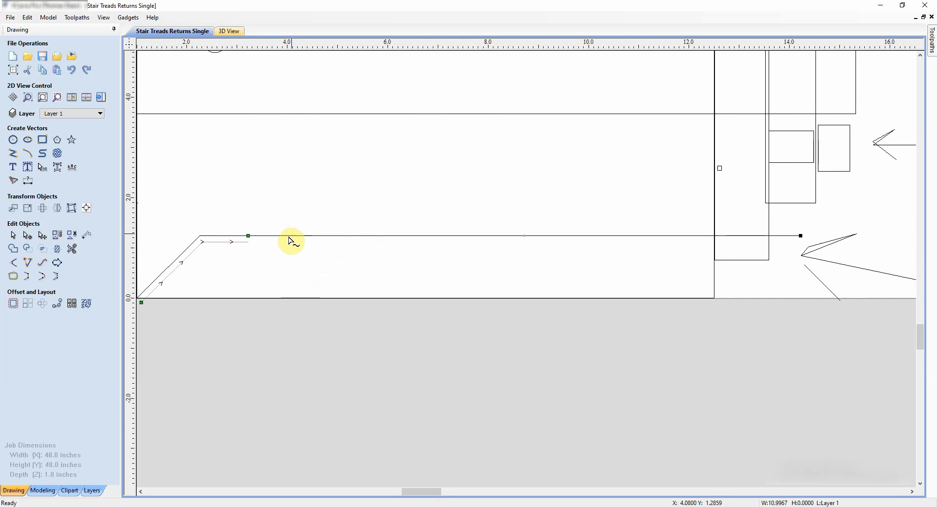
scroll(315, 242, down, 2)
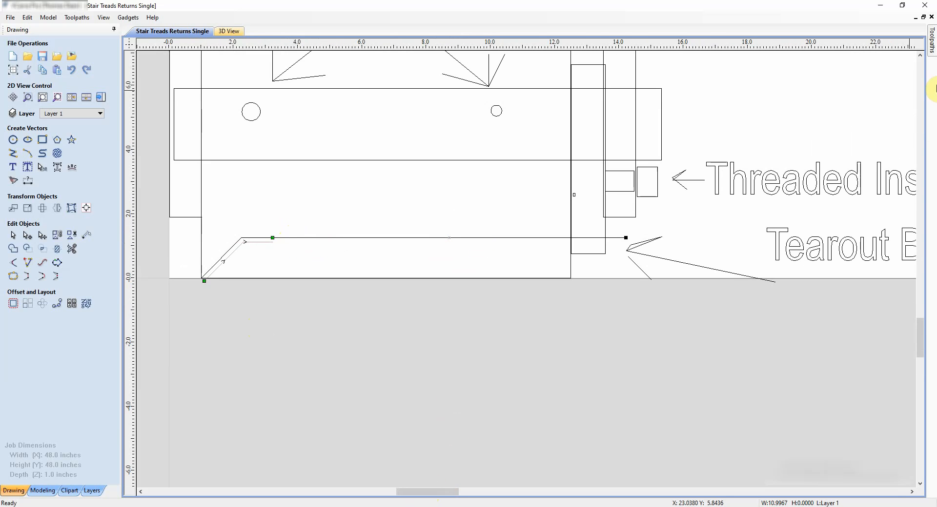
mouse_move(932, 43)
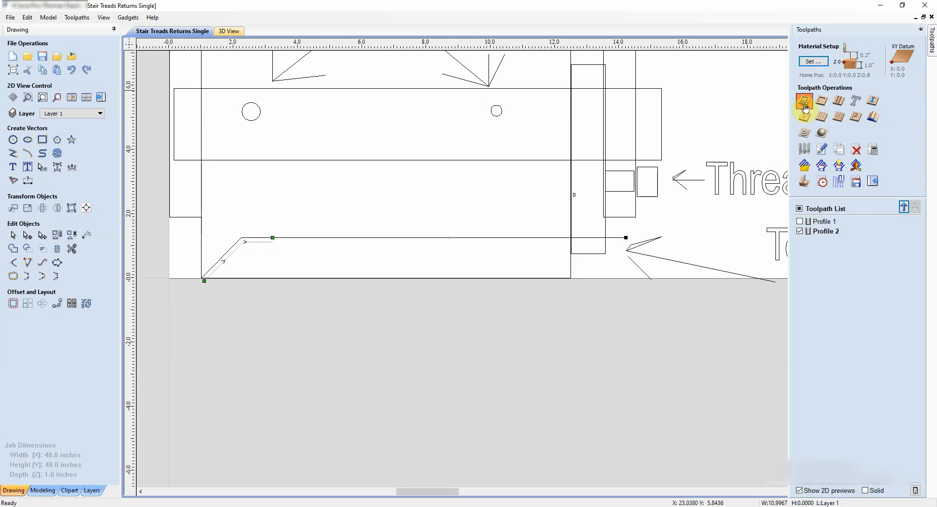
click(804, 104)
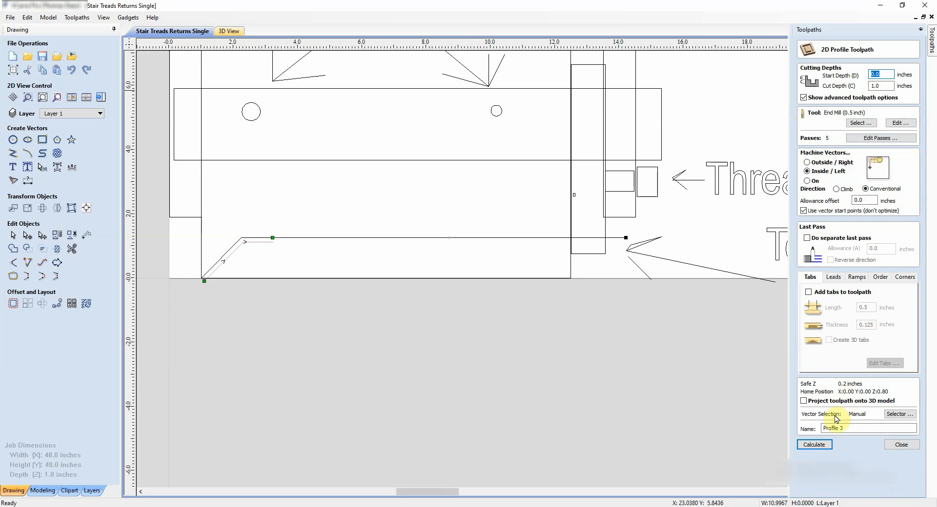
click(815, 445)
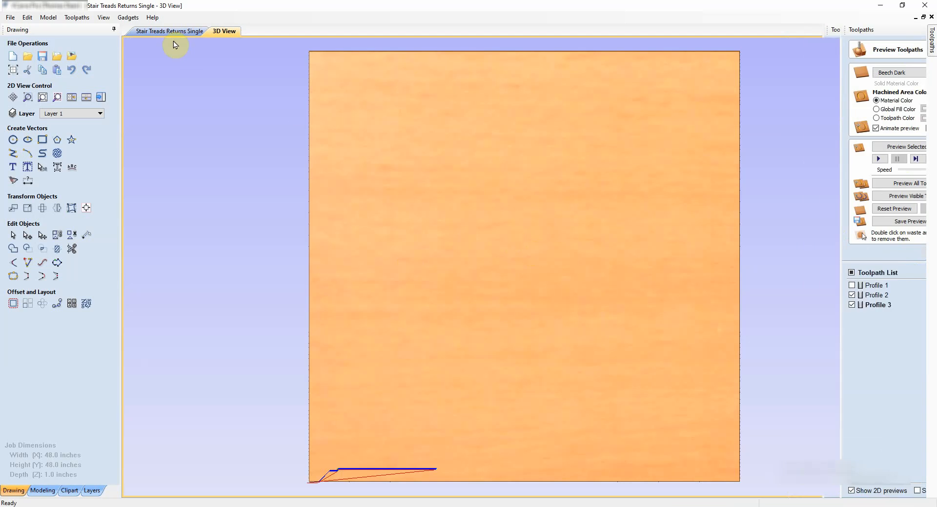
click(171, 32)
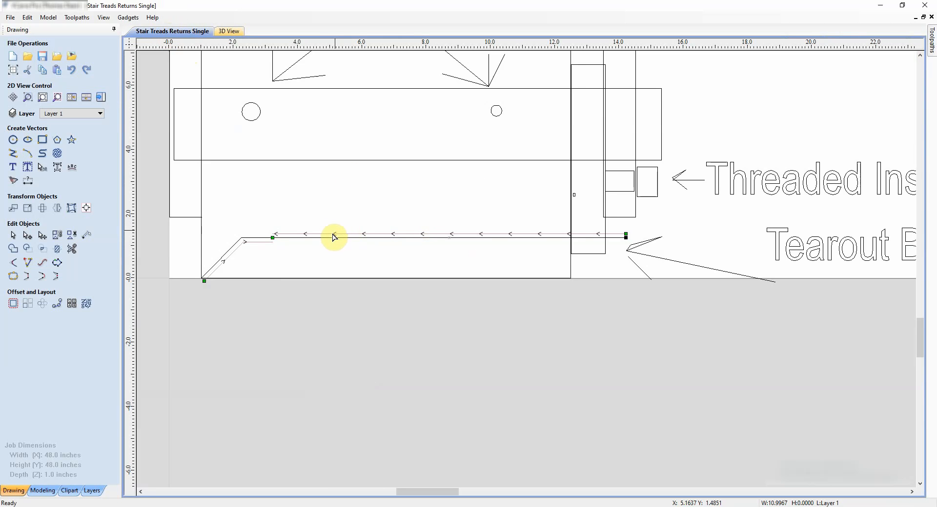
Step: Switch Profile 3 to Outside / Right, recalculate it, and check the path's side and direction in the 2D drawing
click(933, 54)
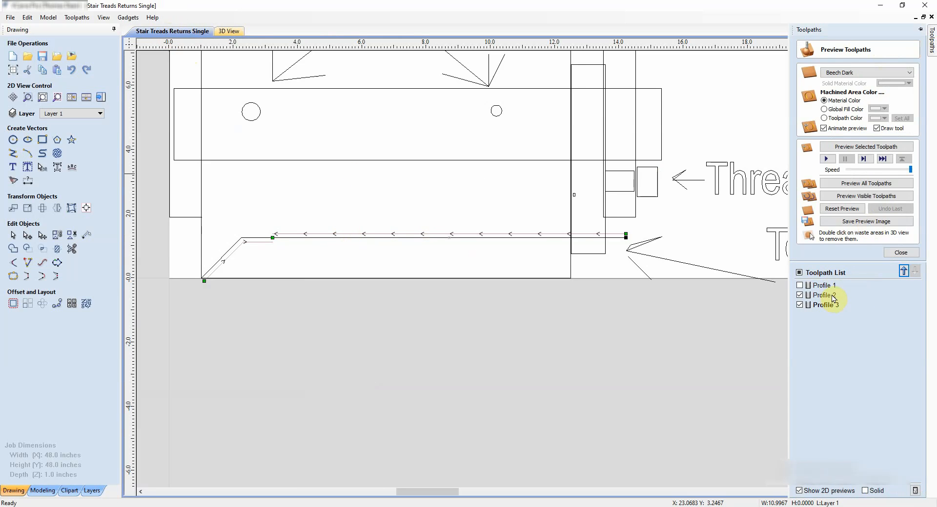
right_click(828, 305)
click(852, 337)
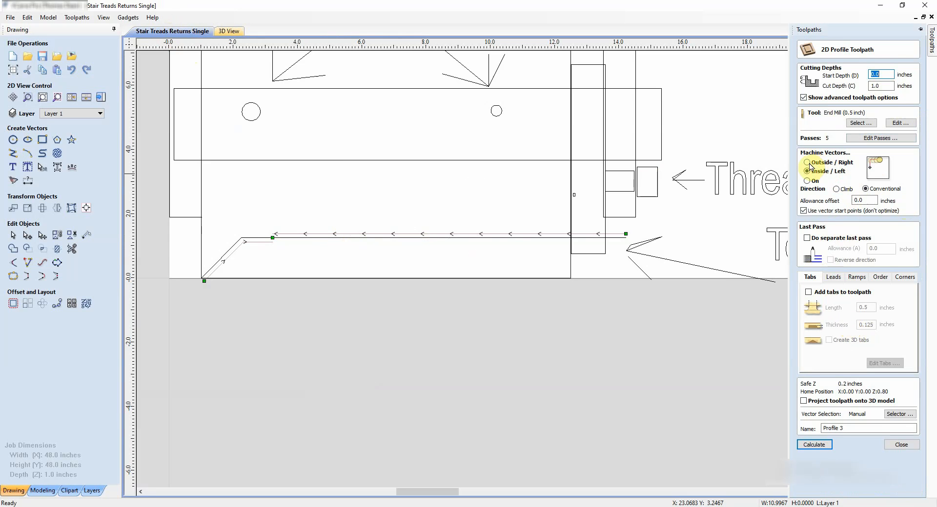
click(813, 445)
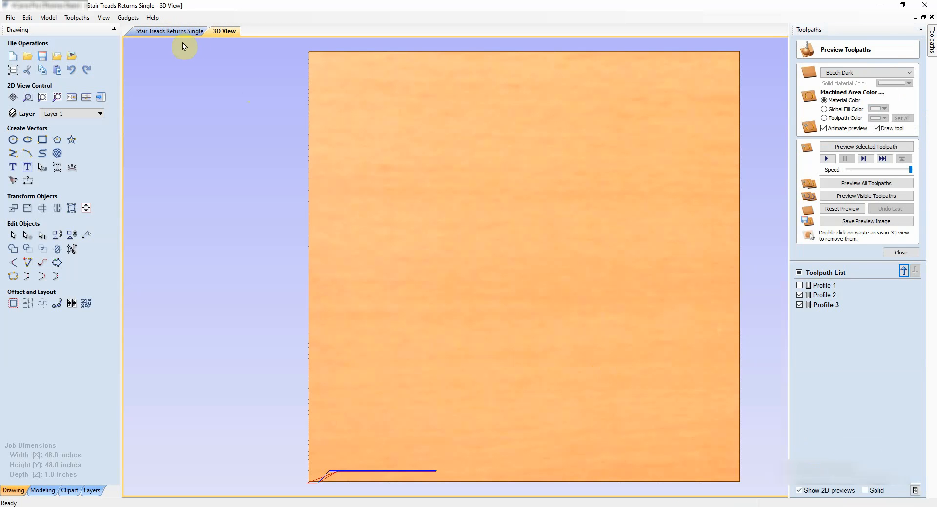
click(173, 31)
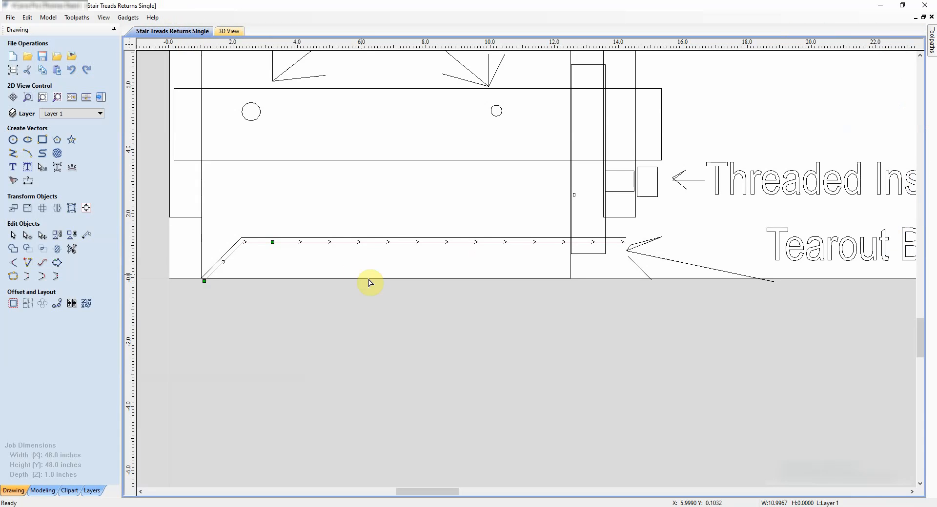
Step: Delete only the Profile 1 toolpath from the toolpath list
click(226, 33)
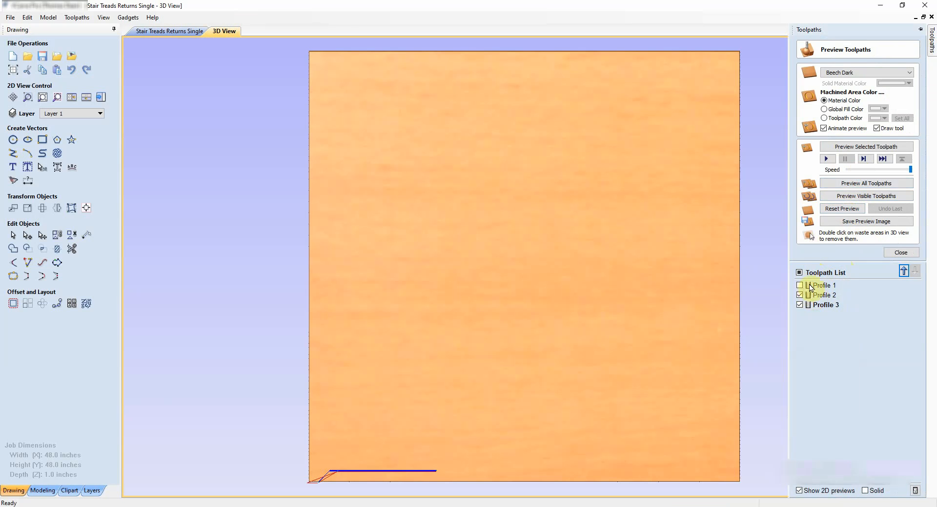
right_click(810, 287)
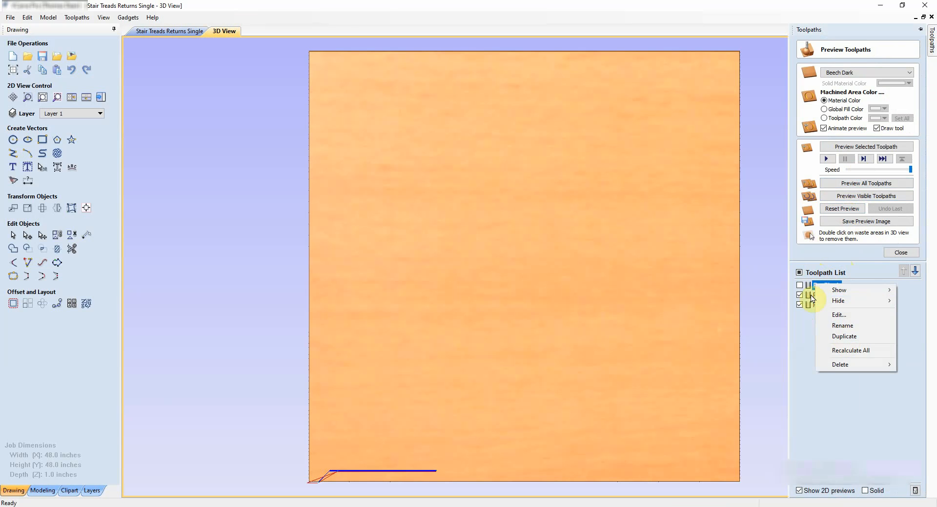
mouse_move(840, 364)
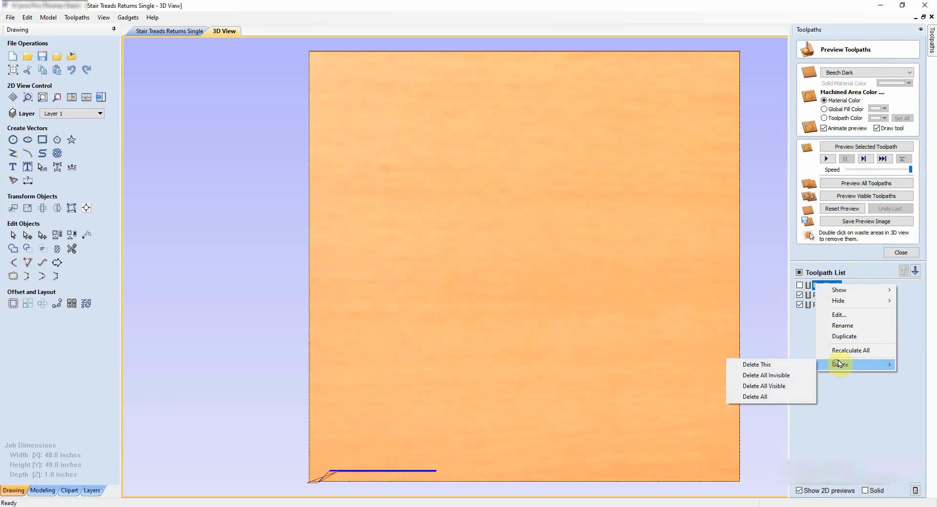
click(763, 365)
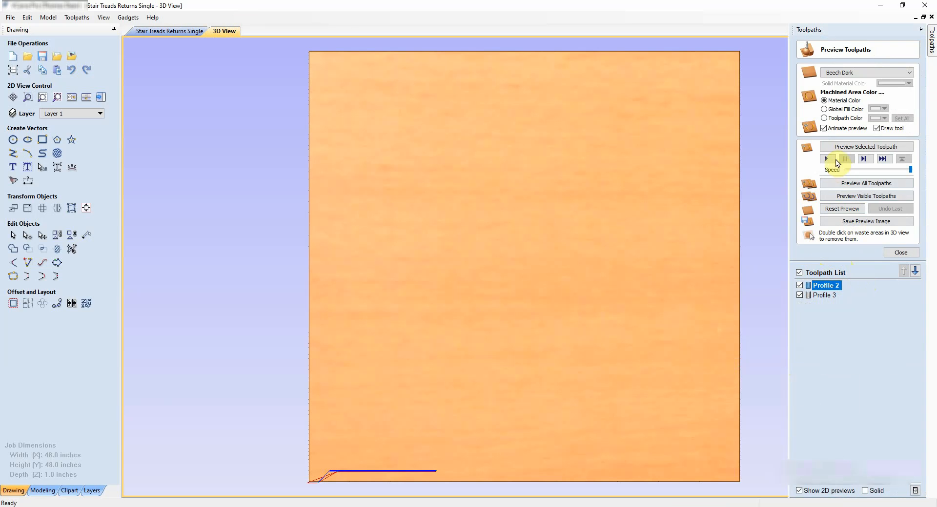
Step: Preview all toolpaths in 3D and view the simulated cut on the board from isometric, tilted and top-down angles
click(859, 185)
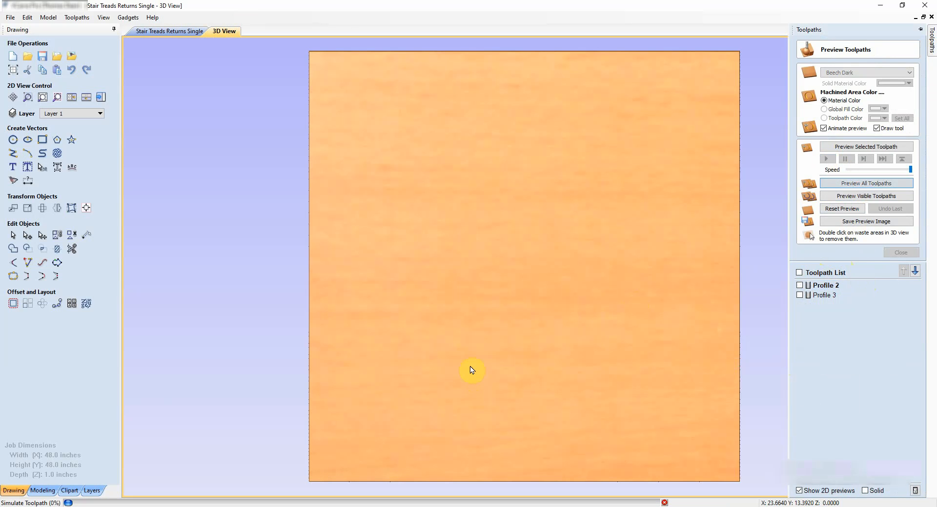
scroll(353, 470, down, 2)
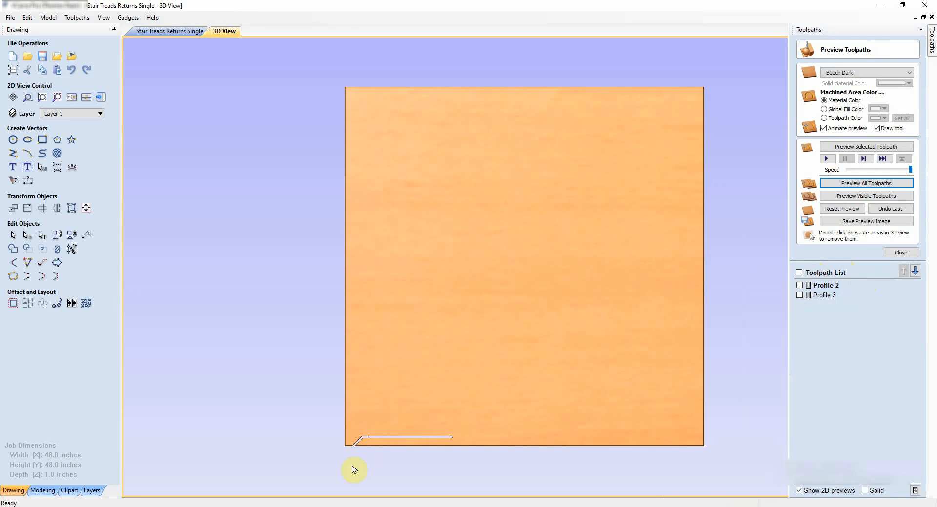
scroll(388, 434, up, 1)
scroll(390, 436, up, 4)
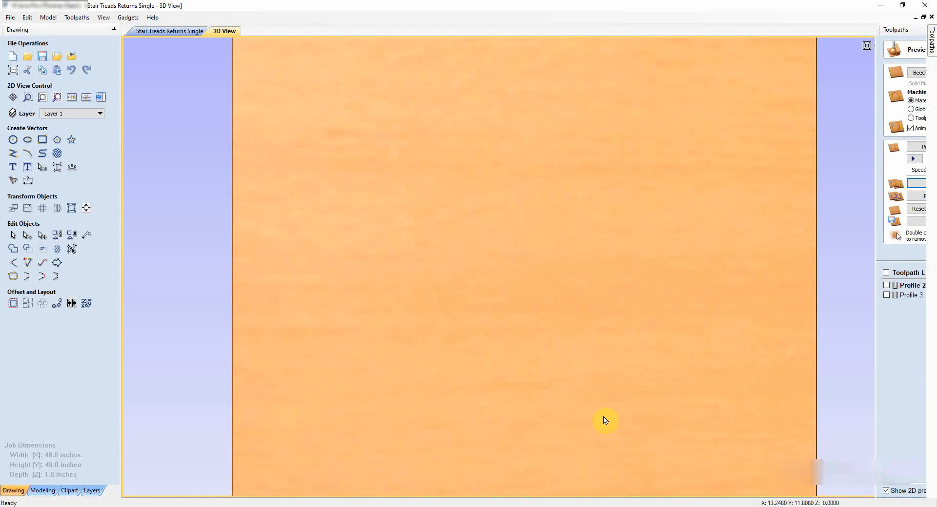
mouse_move(932, 94)
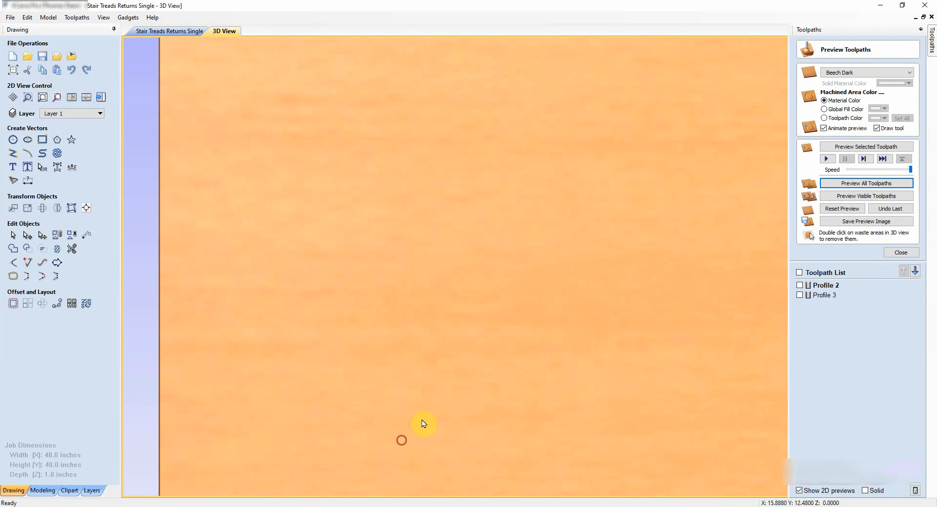
drag(422, 424, 498, 247)
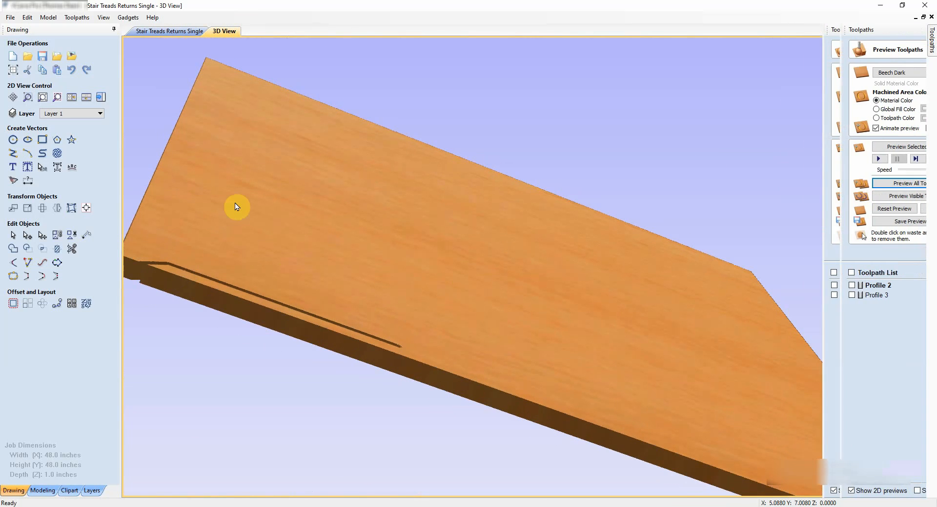
click(873, 49)
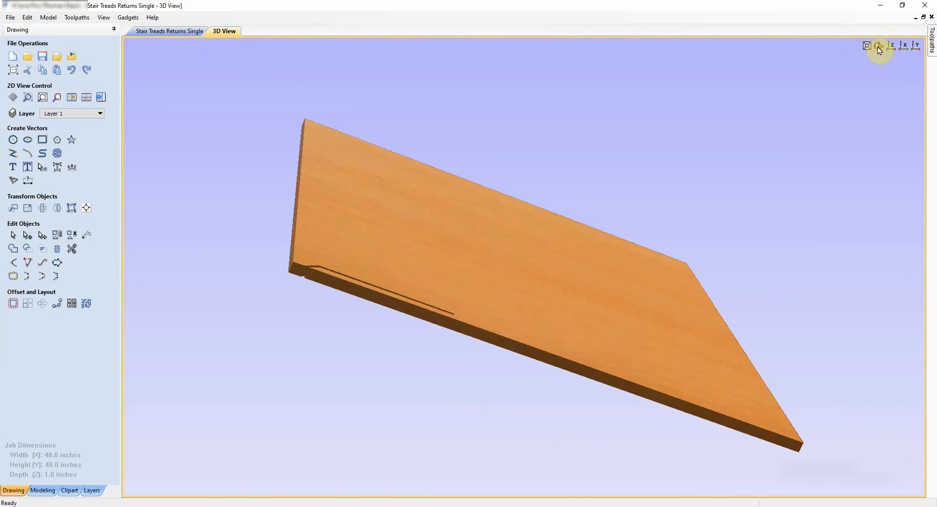
click(876, 47)
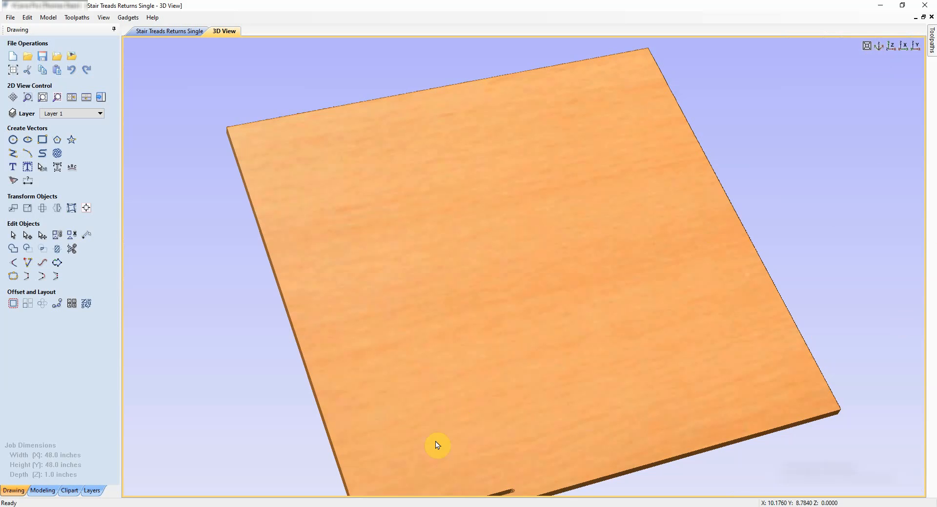
drag(434, 442, 479, 368)
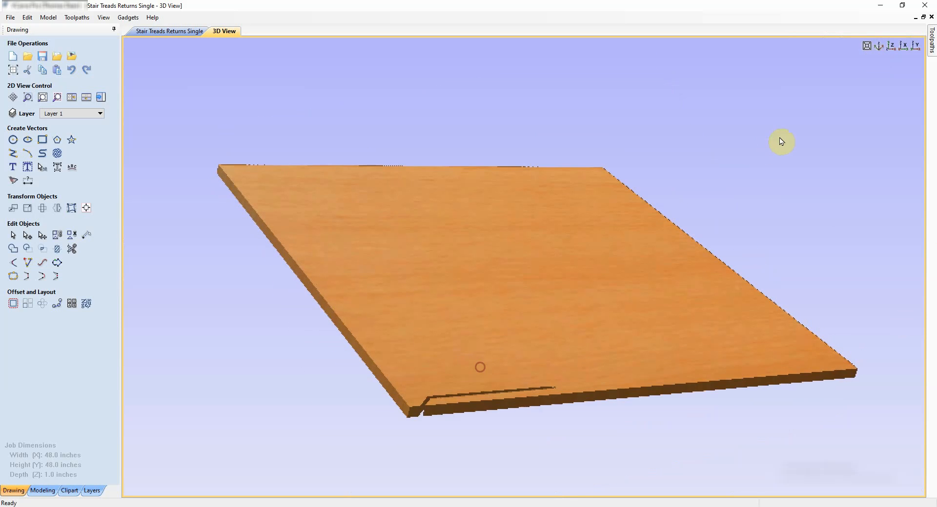
click(890, 47)
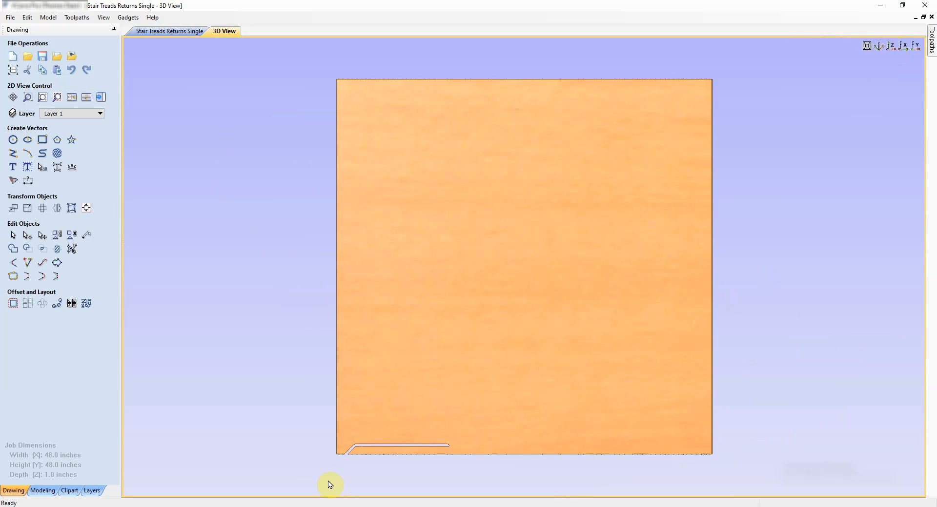
Step: Examine the mitred corner and the far end of the simulated cut up close in 3D, finishing in the 2D drawing
scroll(292, 455, up, 4)
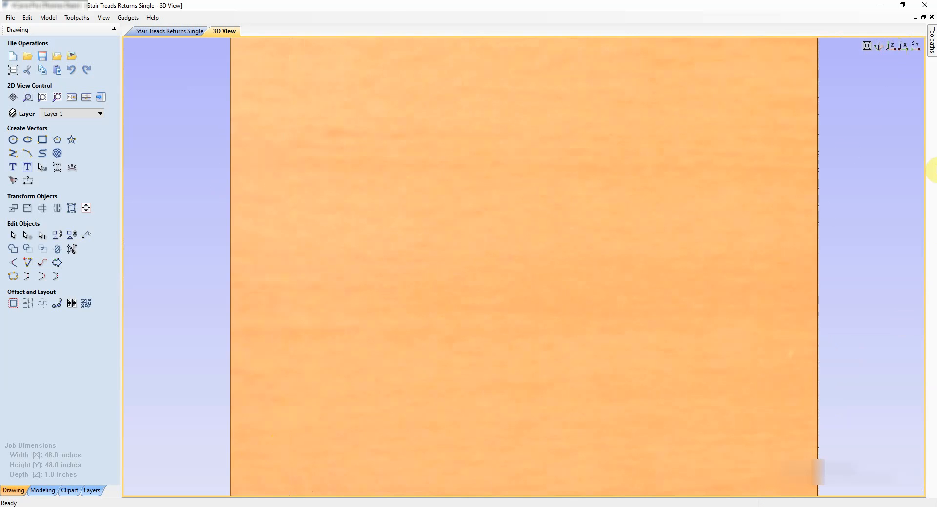
drag(208, 361, 257, 339)
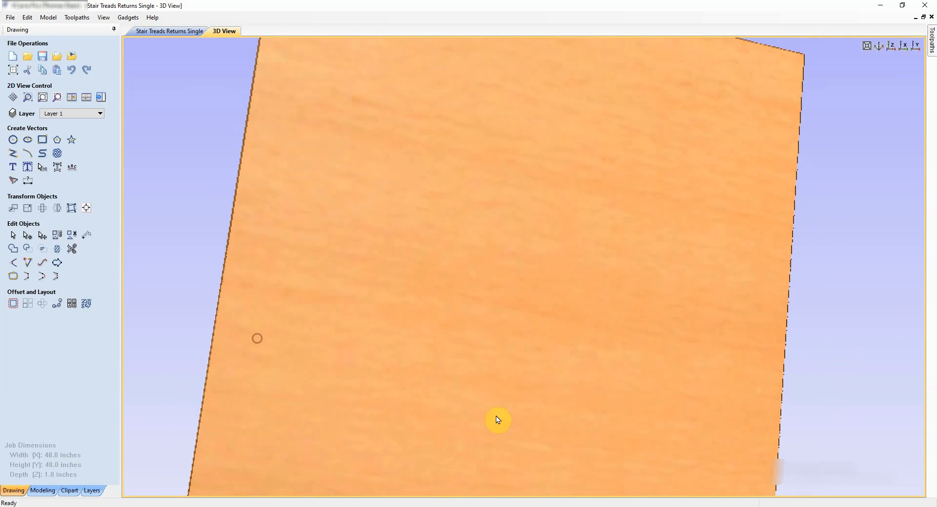
middle_drag(346, 455, 418, 327)
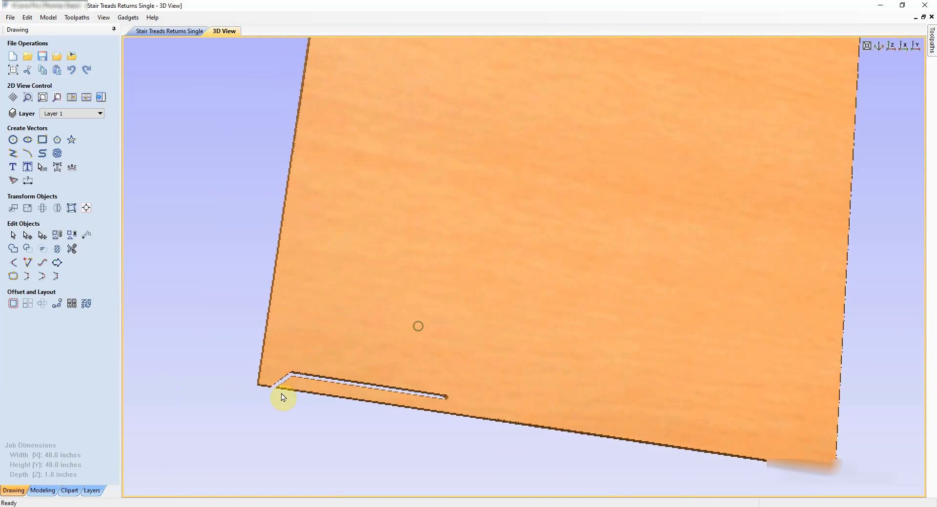
right_drag(288, 401, 319, 342)
drag(319, 347, 320, 355)
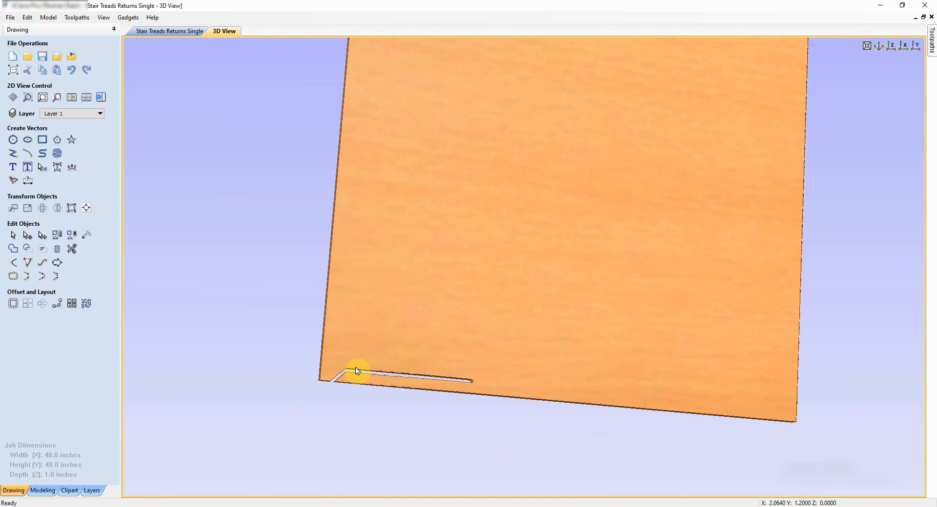
drag(335, 353, 386, 434)
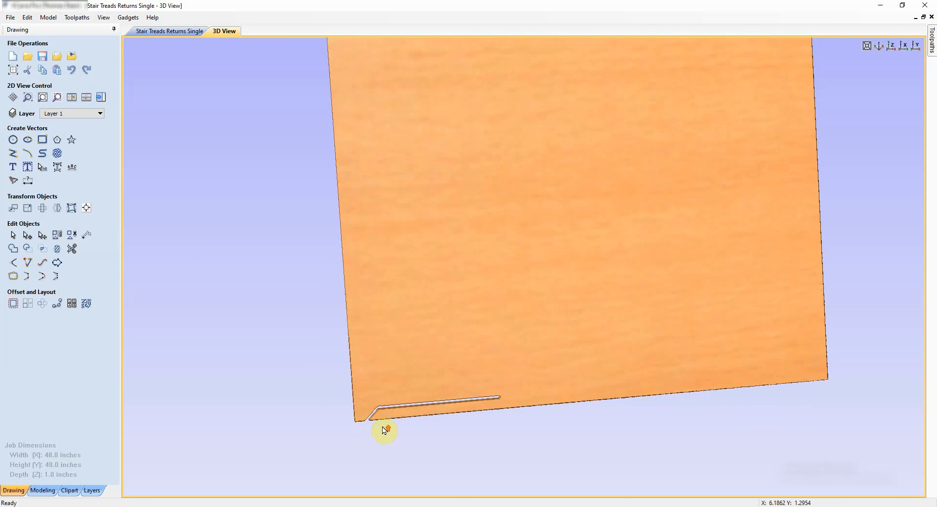
scroll(360, 432, up, 5)
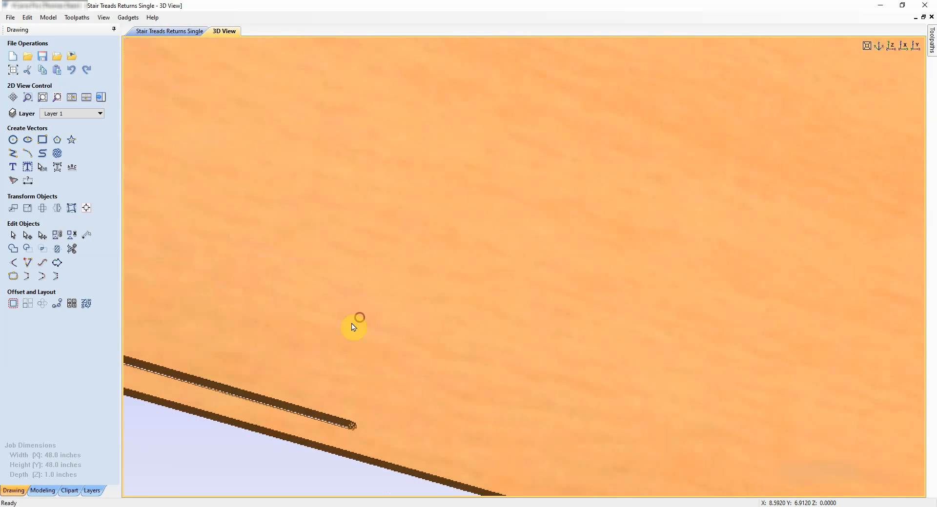
drag(353, 327, 312, 432)
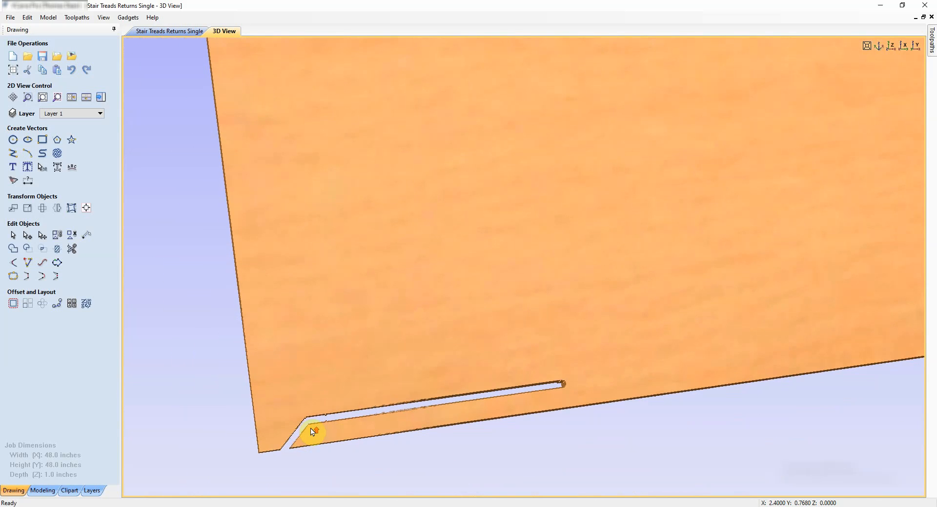
scroll(311, 432, up, 2)
scroll(266, 424, up, 3)
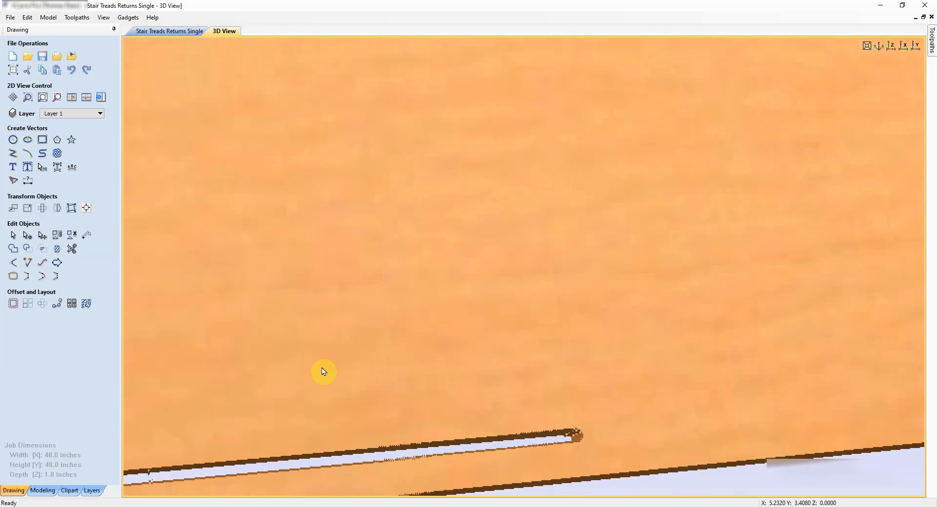
drag(322, 372, 277, 337)
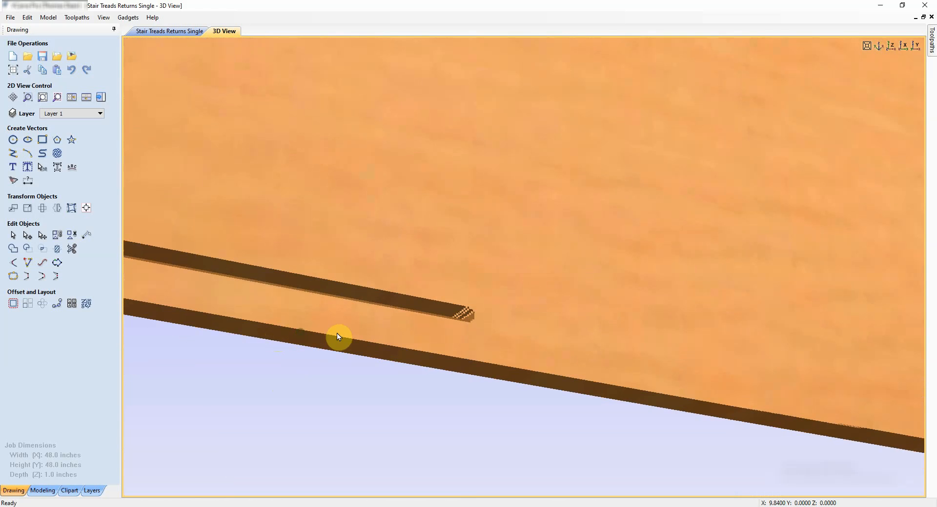
drag(338, 337, 435, 358)
drag(266, 242, 379, 459)
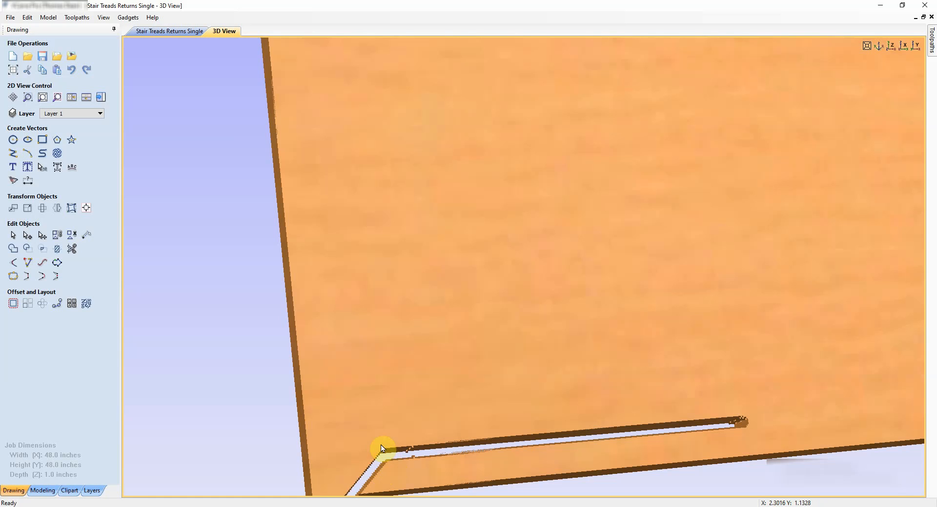
click(154, 32)
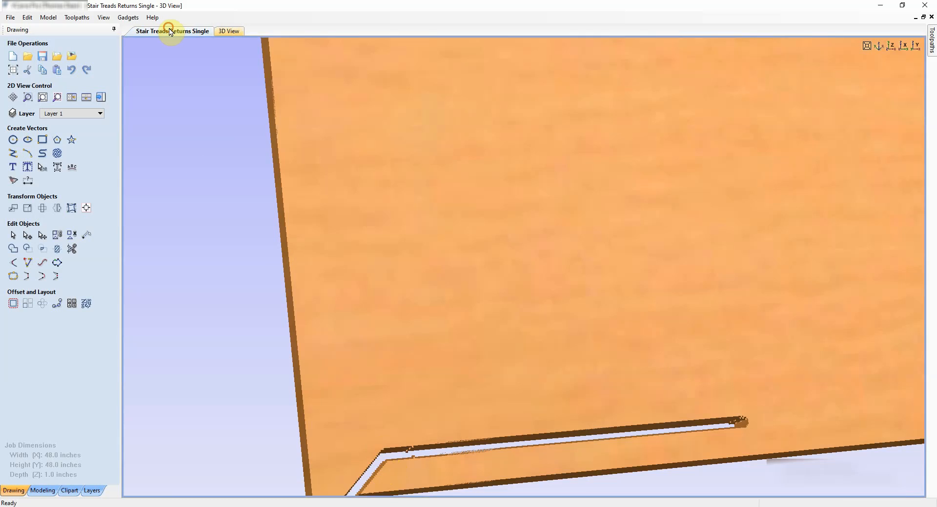
scroll(473, 206, down, 2)
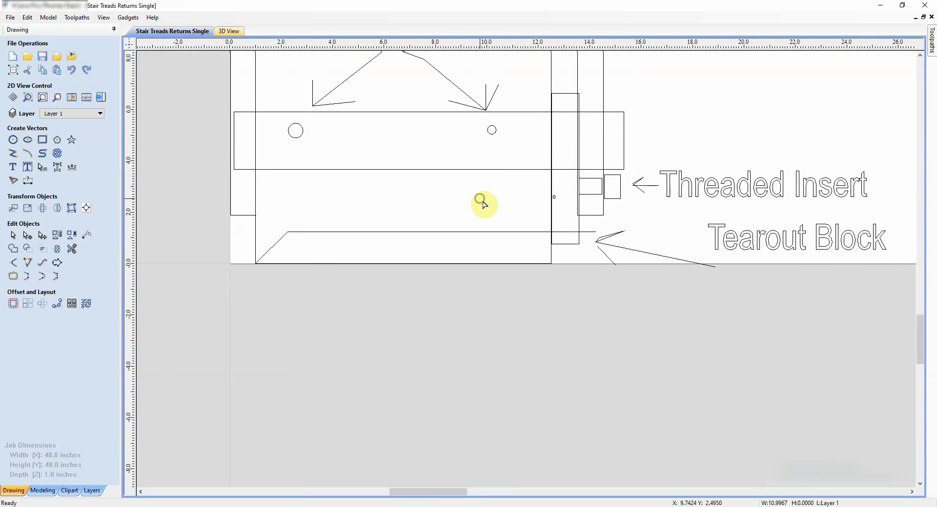
Step: Draw a square-cornered rectangle about 14.4 by 1.8 inches around the mitred return cut at the tread's lower end
scroll(479, 297, up, 2)
scroll(514, 207, down, 4)
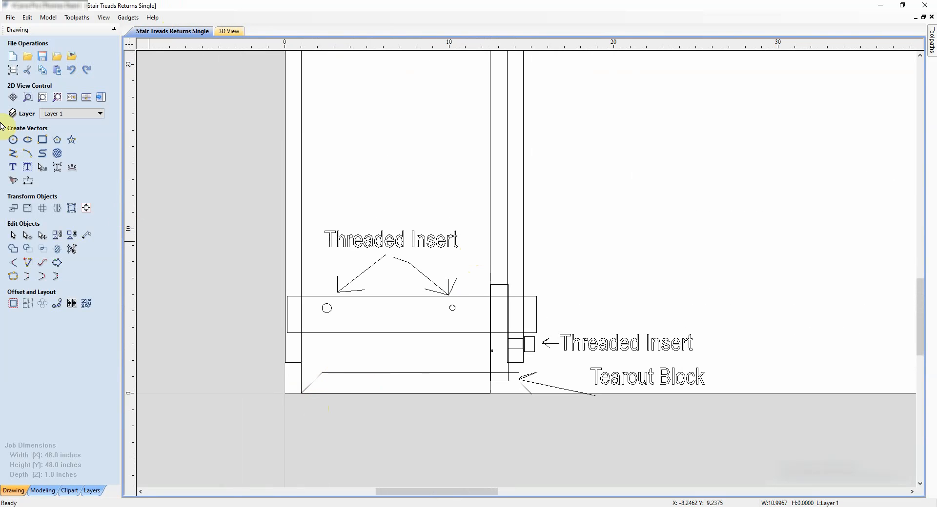
click(42, 139)
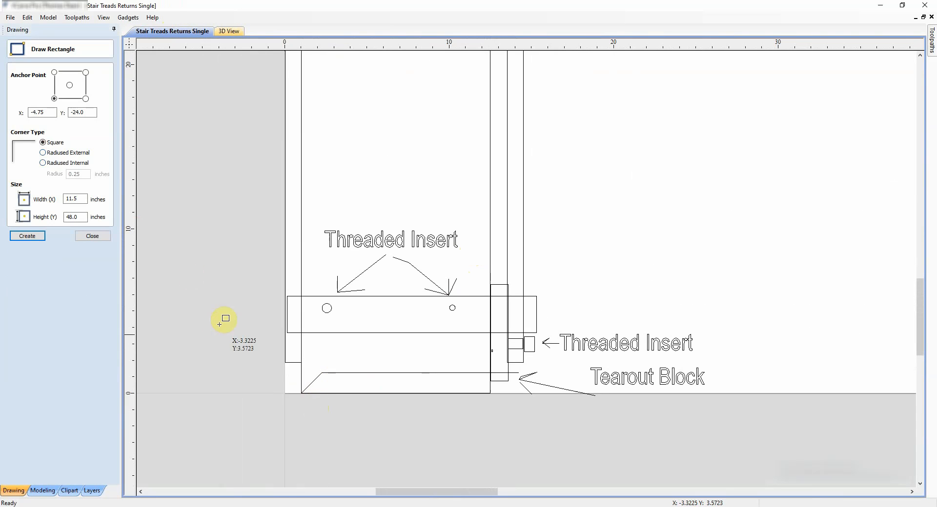
click(286, 368)
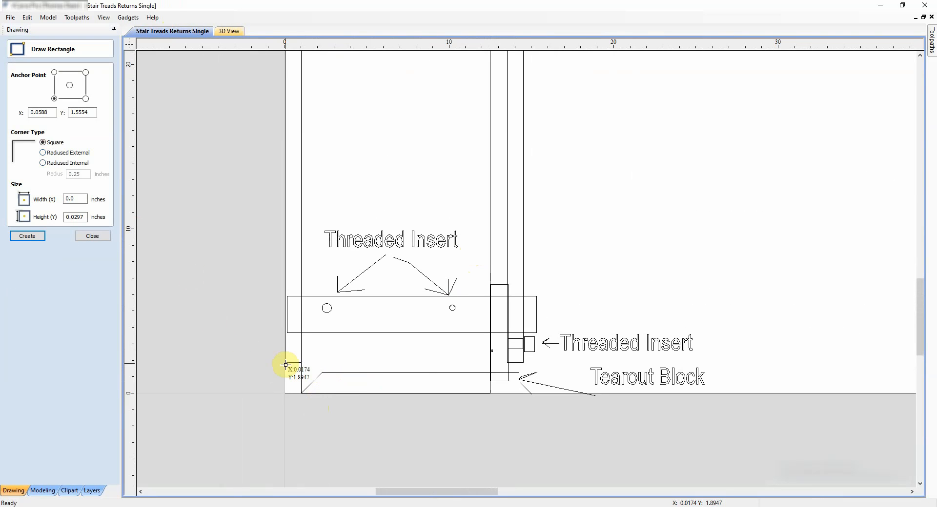
drag(286, 367, 523, 397)
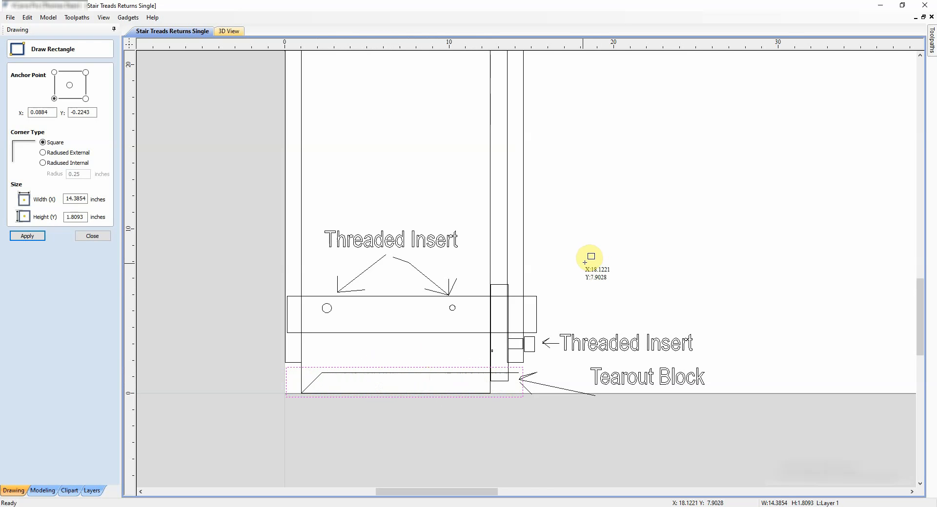
scroll(587, 251, down, 2)
middle_drag(569, 234, 488, 288)
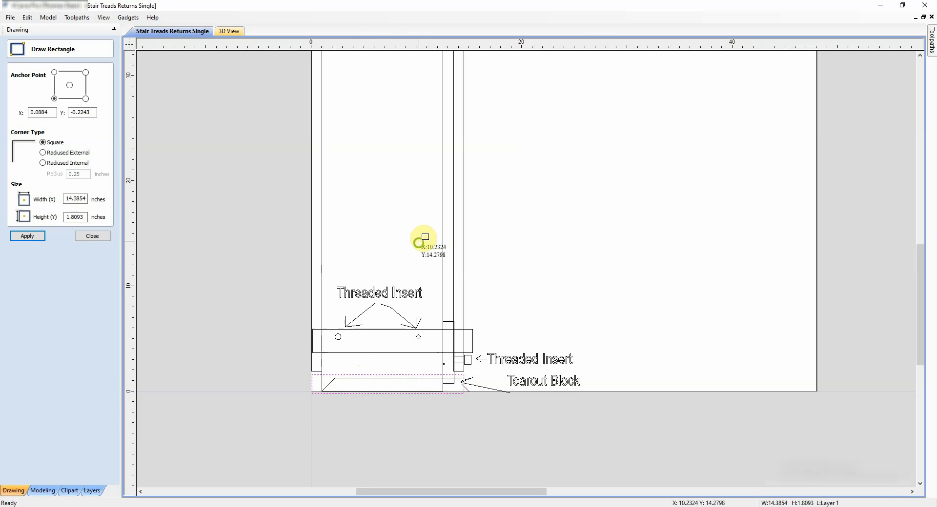
middle_drag(420, 243, 418, 288)
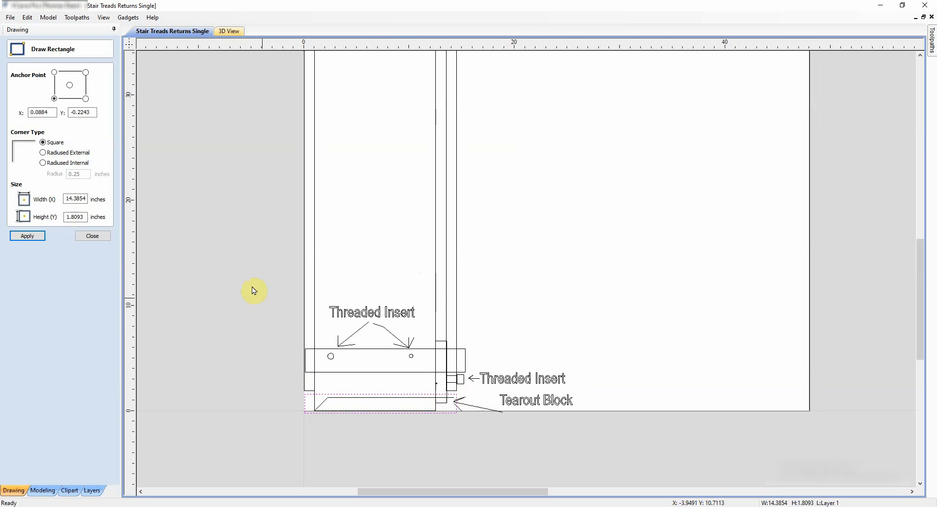
key(Escape)
click(87, 235)
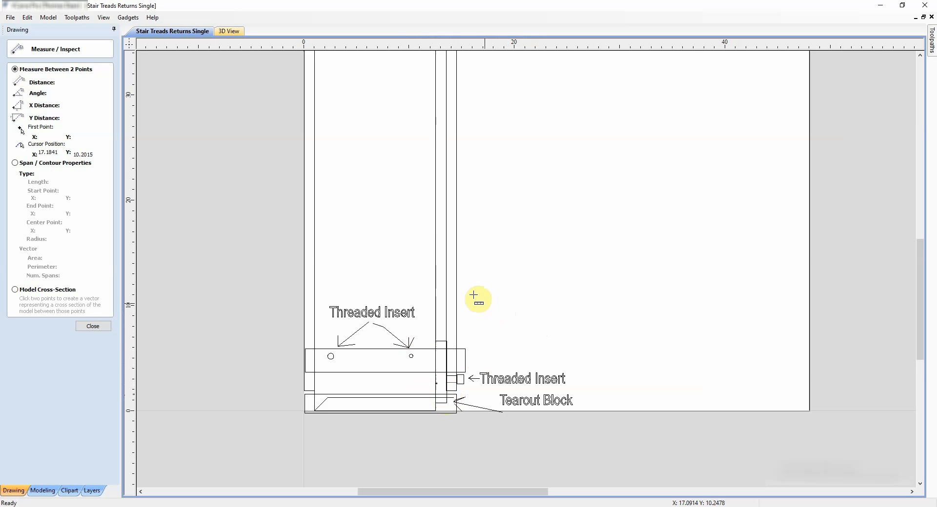
click(94, 327)
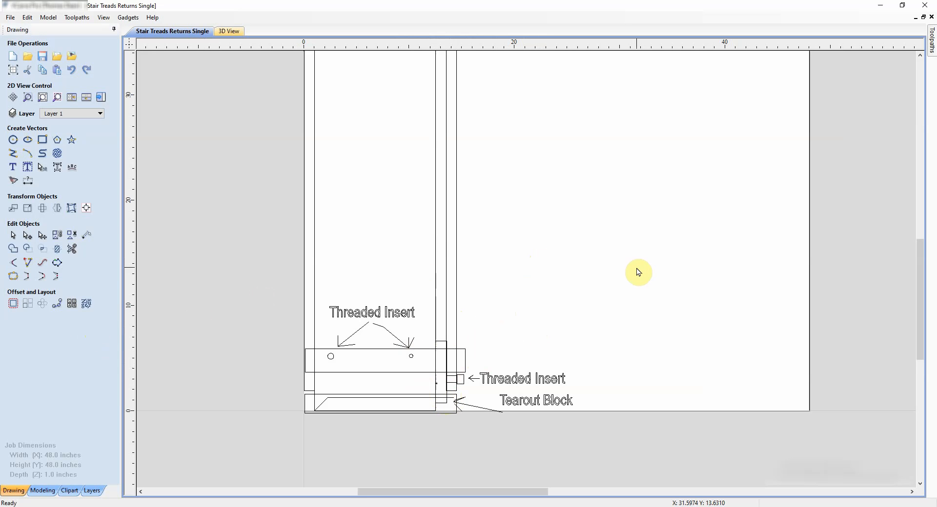
Step: Review the job size, material thickness and XY datum position in the job setup, leaving the settings as they are
middle_drag(489, 310, 627, 268)
middle_drag(659, 221, 603, 238)
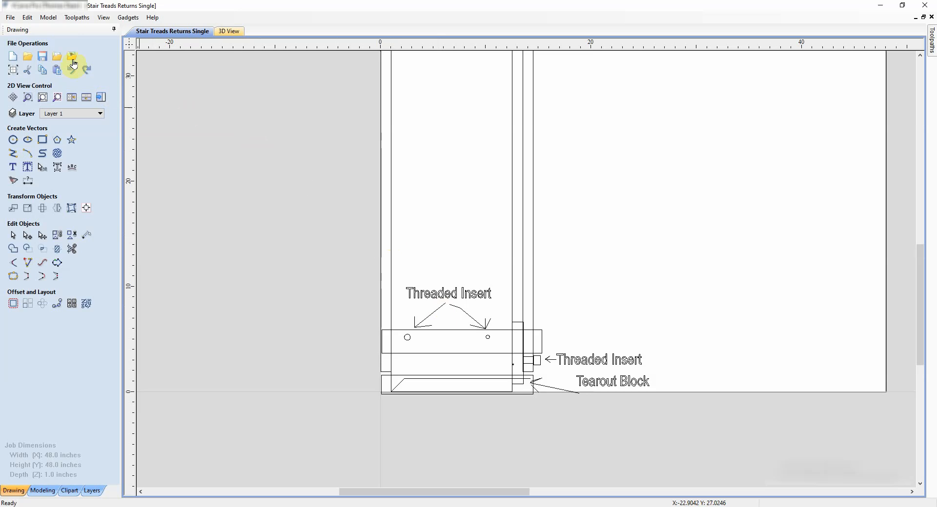
click(45, 17)
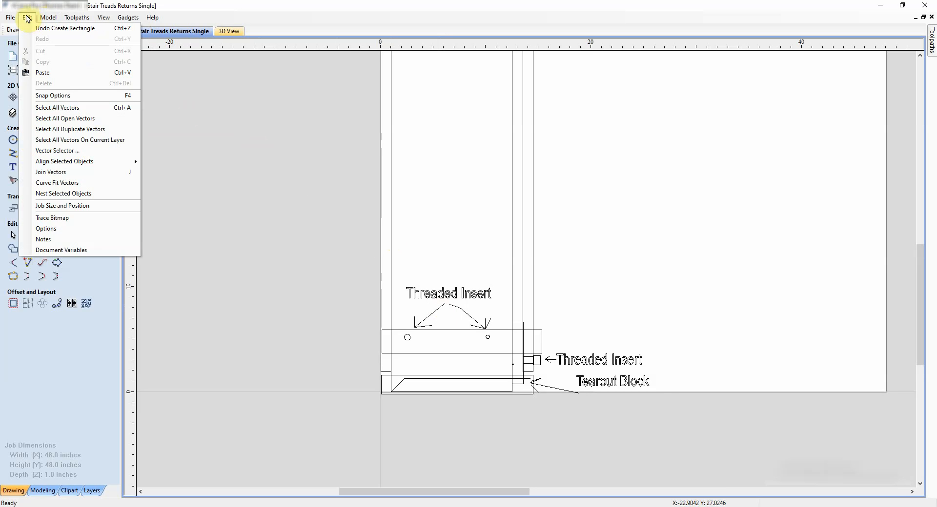
click(27, 18)
click(27, 18)
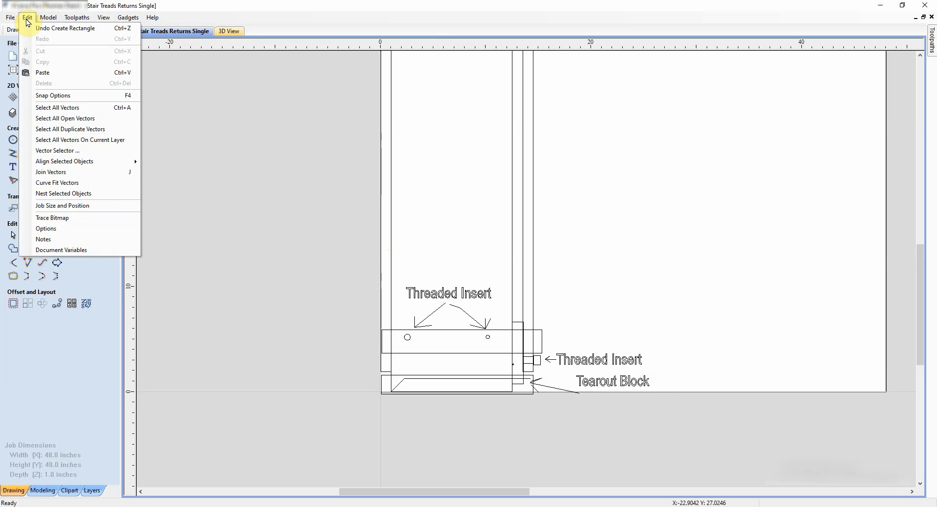
click(48, 205)
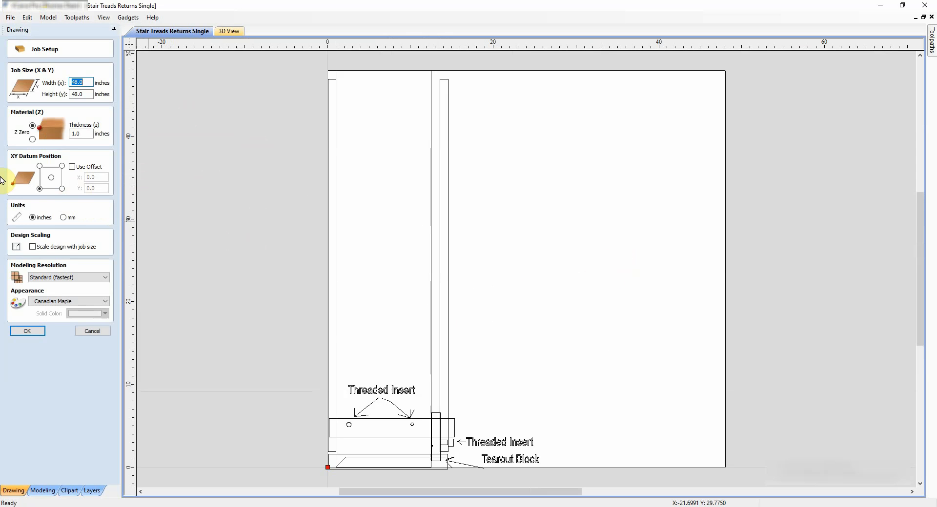
mouse_move(394, 288)
middle_down()
mouse_move(384, 246)
mouse_move(351, 242)
mouse_move(386, 280)
middle_up()
scroll(369, 263, down, 1)
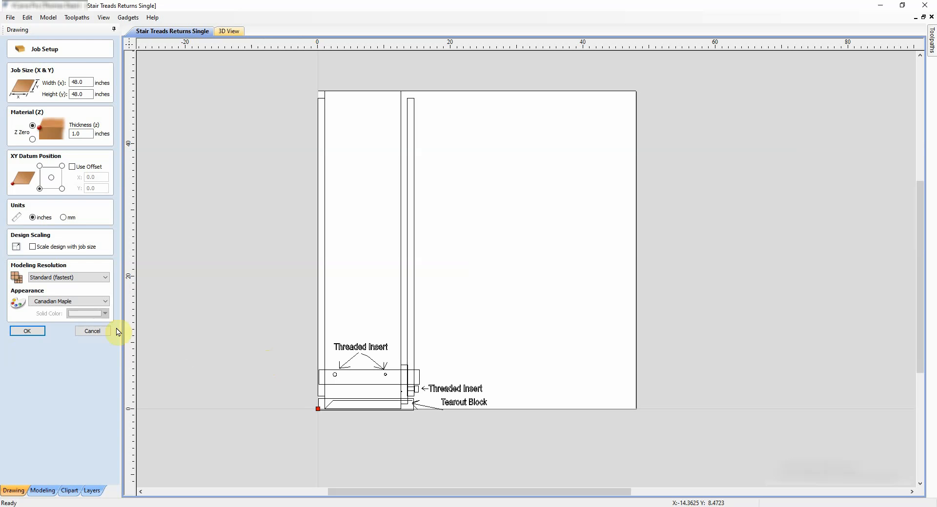
click(90, 331)
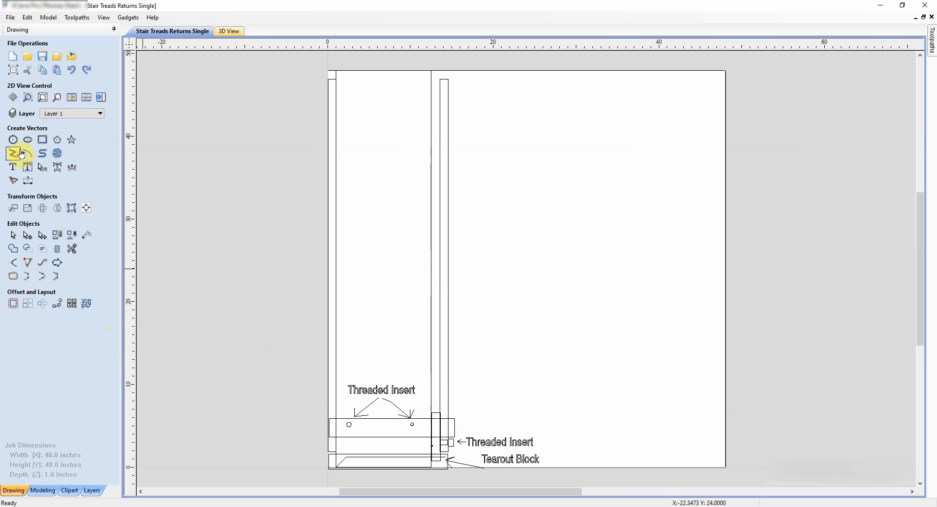
Step: Draw a circle about 0.95 inches in diameter near the tread's upper left corner and copy it level towards the opposite edge
click(14, 140)
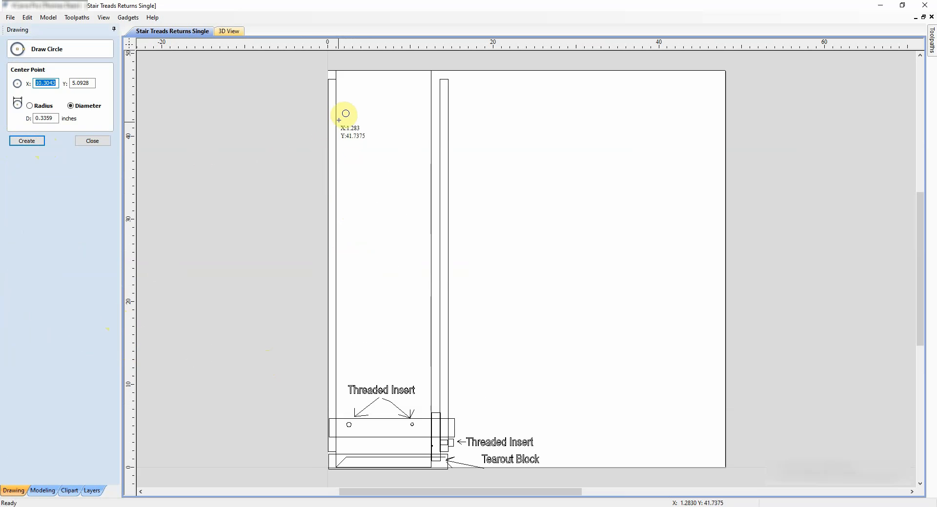
drag(343, 106, 346, 109)
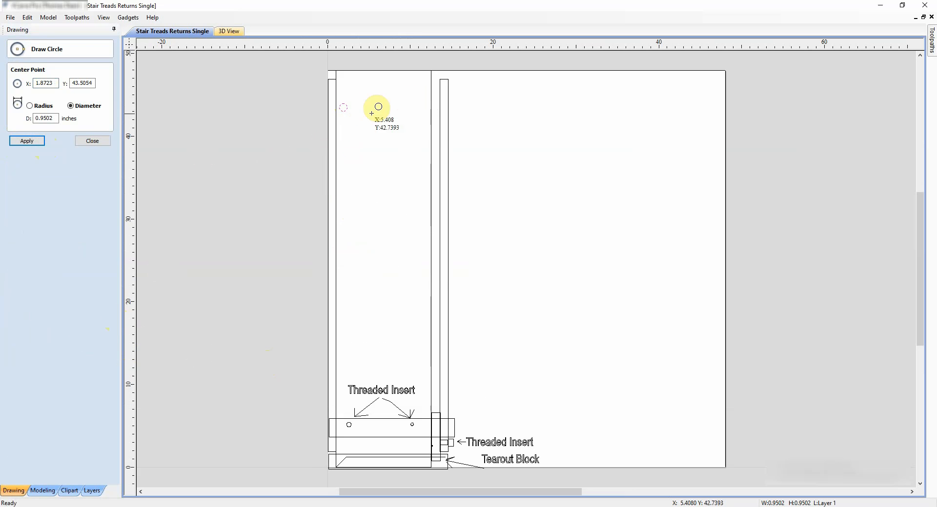
key(Escape)
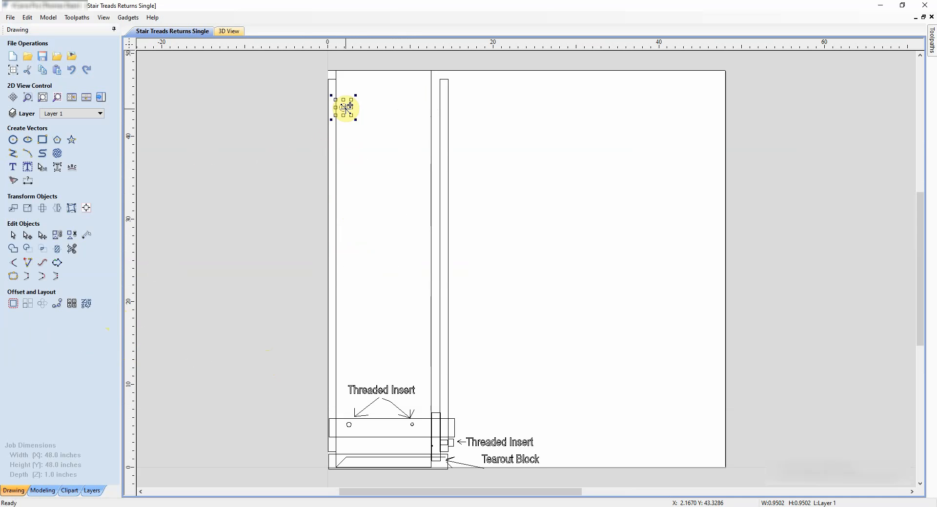
key(Right)
key(Right)
key(Right)
key(Right)
click(361, 370)
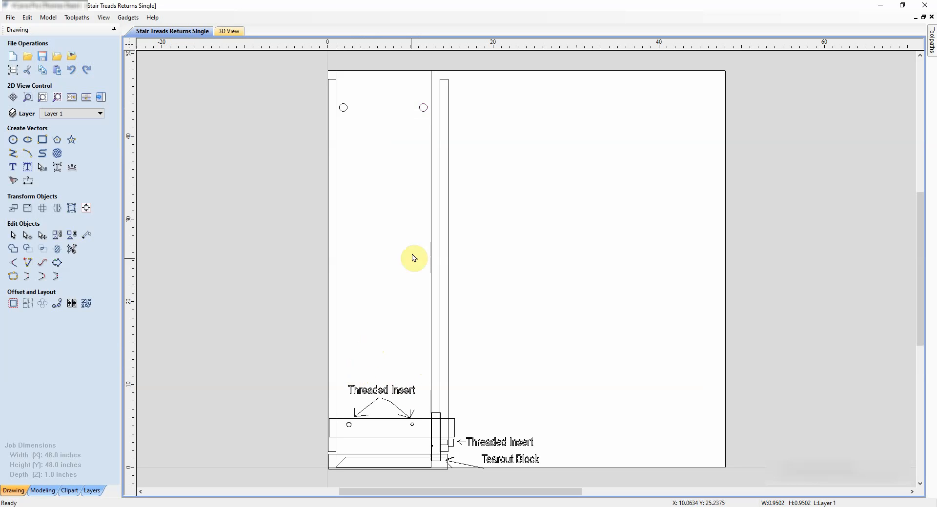
Step: Copy the upper right circle down to the tread's left edge above the Threaded Insert label, and place another copy level near the right edge
click(422, 107)
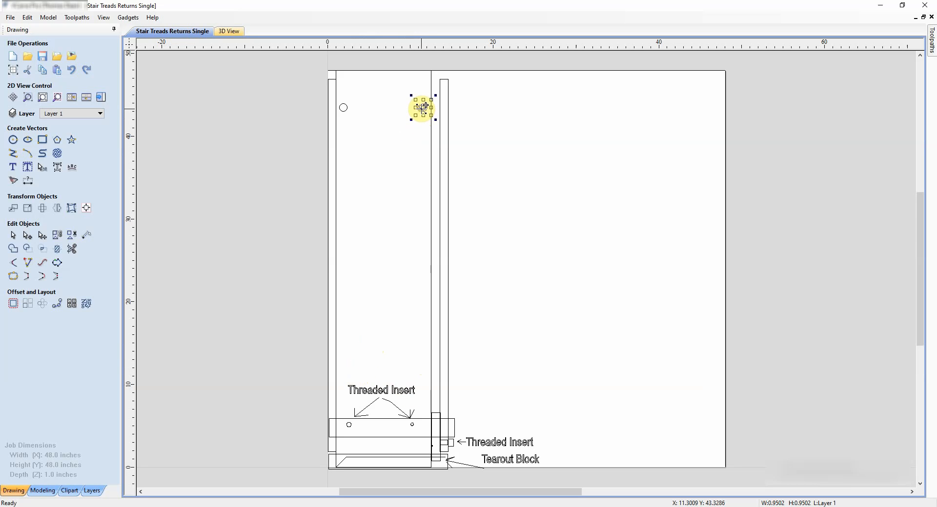
drag(421, 109, 345, 335)
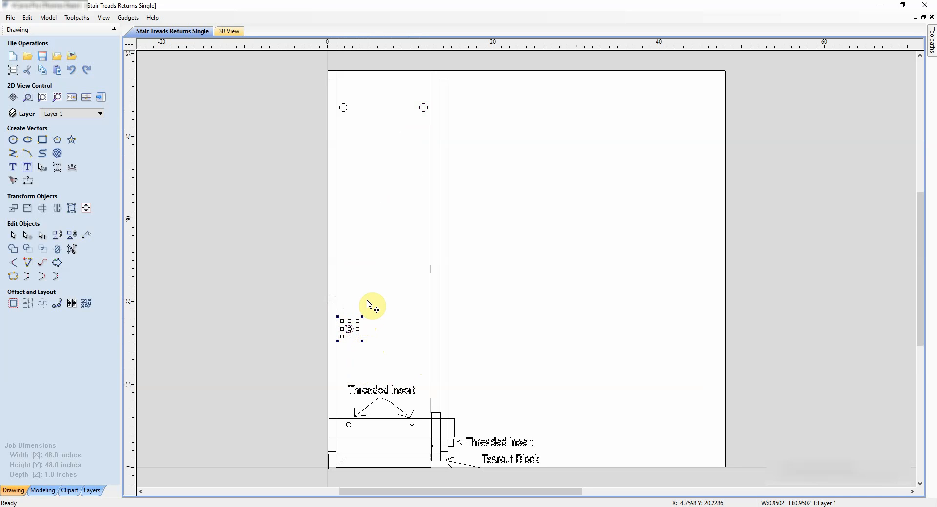
key(Right)
key(Right)
key(Right)
key(Right)
key(Right)
key(Right)
key(Right)
key(Right)
key(Right)
key(Right)
key(Right)
key(Right)
key(Right)
key(Right)
key(Right)
key(Right)
key(Right)
key(Right)
key(Right)
key(Right)
click(375, 301)
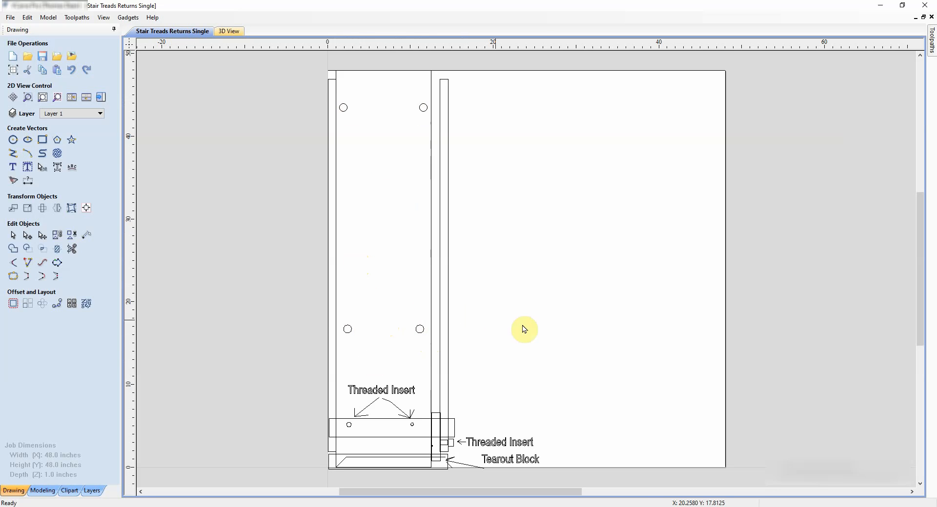
Step: Draw a square-cornered rectangle about 13.8 by 10.2 inches in the empty area to the right of the tread
scroll(524, 330, down, 2)
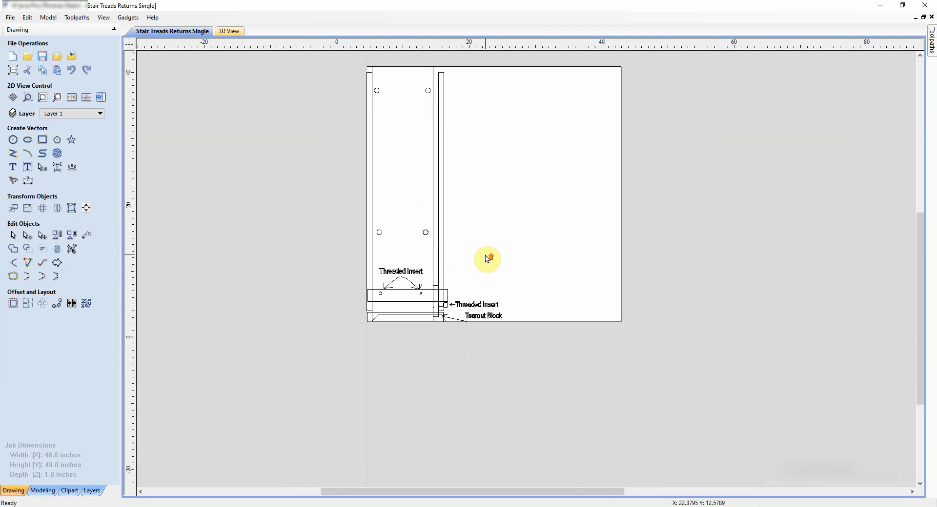
scroll(488, 258, up, 3)
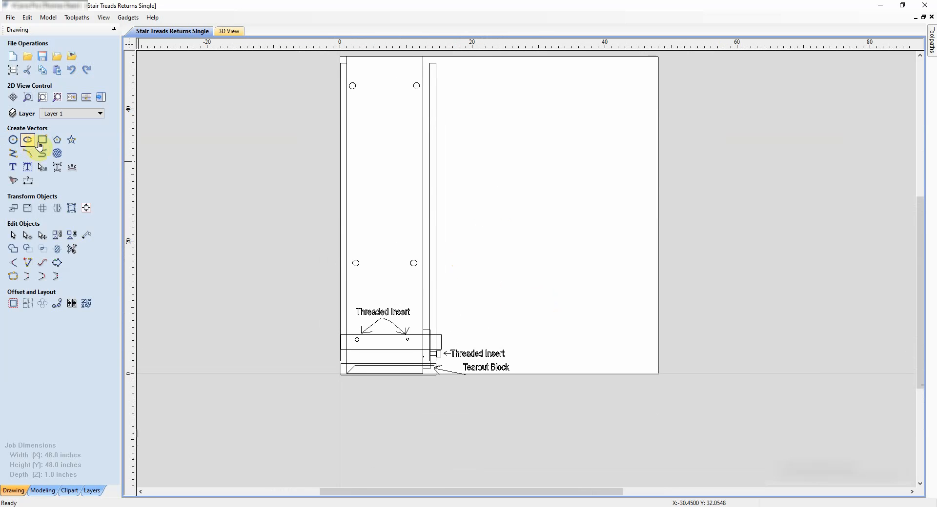
click(41, 141)
mouse_move(494, 141)
mouse_down()
mouse_move(586, 199)
mouse_move(586, 209)
mouse_up()
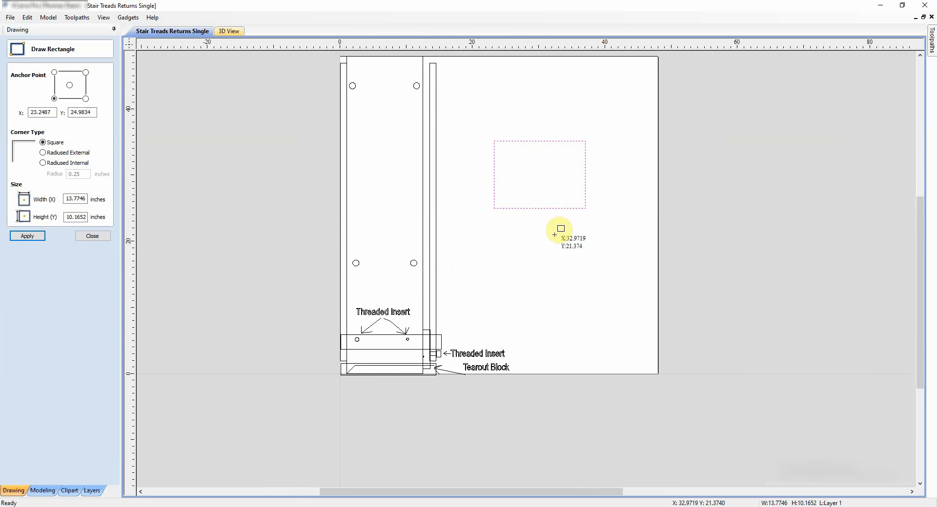
click(85, 238)
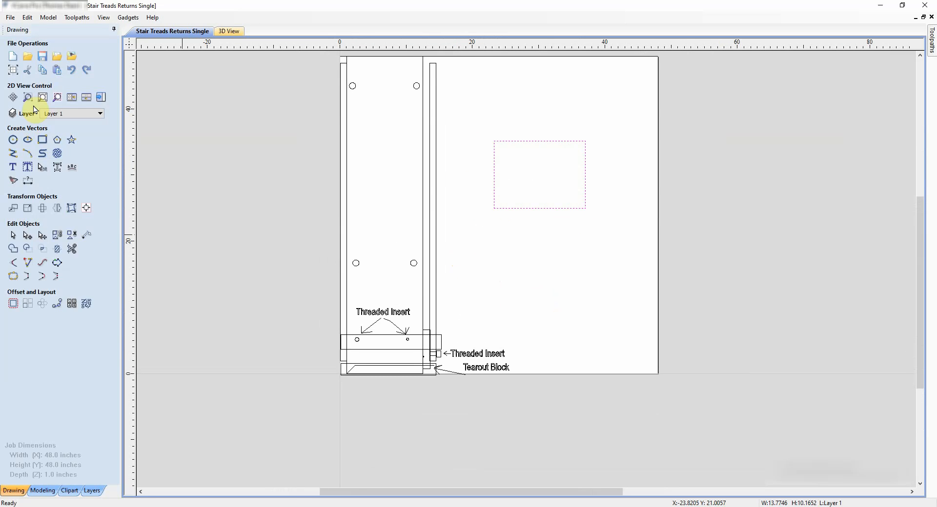
Step: Draw two diagonal lines joining the opposite corners of the new rectangle so they cross at its centre
click(13, 154)
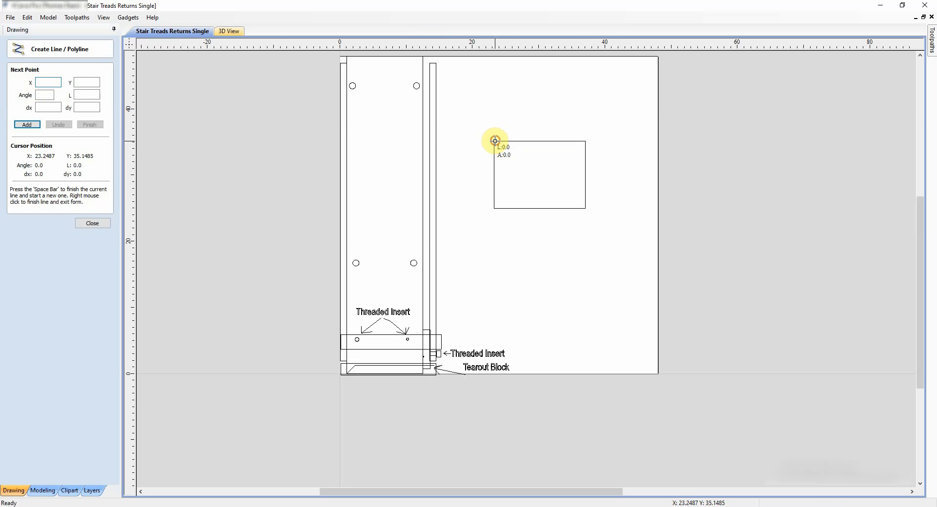
click(494, 141)
click(585, 208)
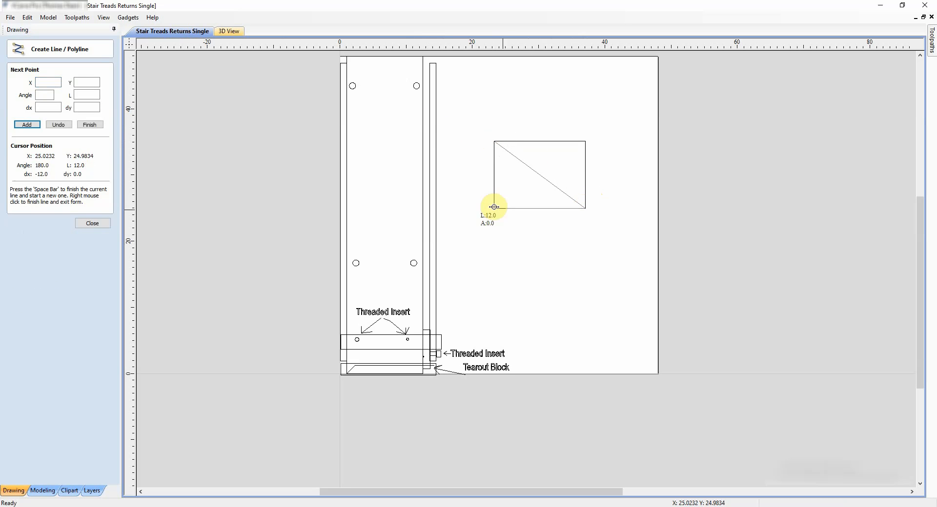
right_click(608, 177)
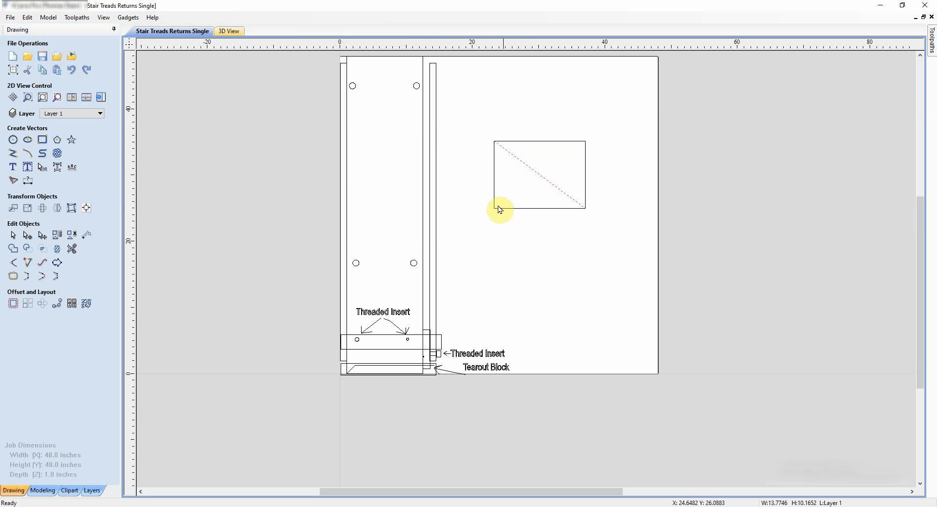
click(13, 153)
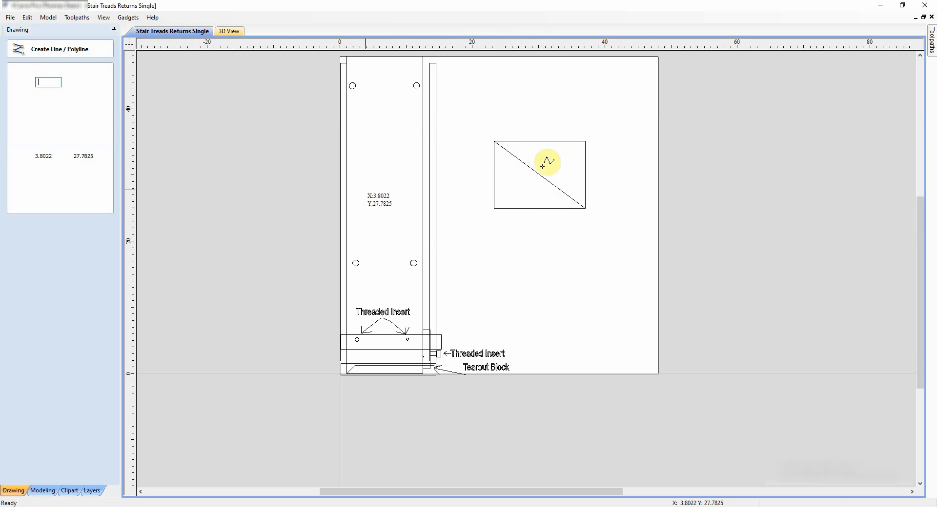
click(494, 209)
click(585, 141)
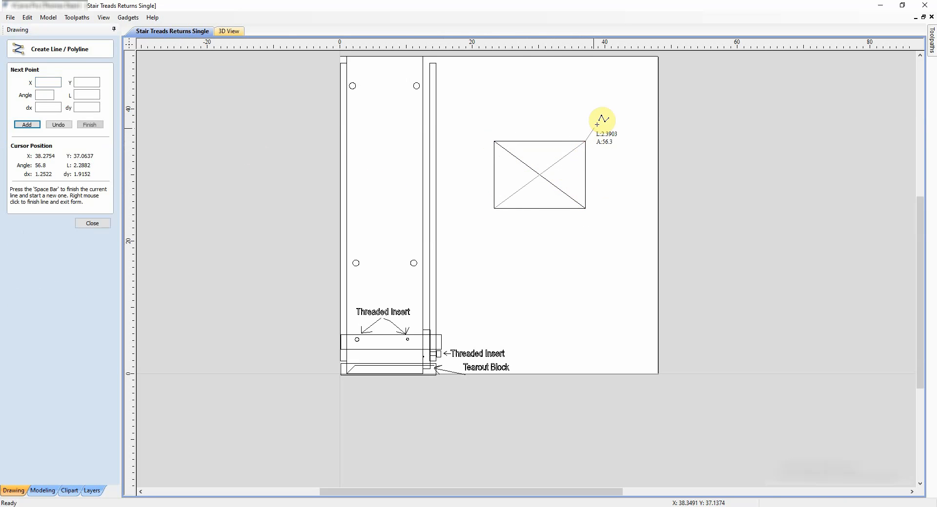
right_click(620, 120)
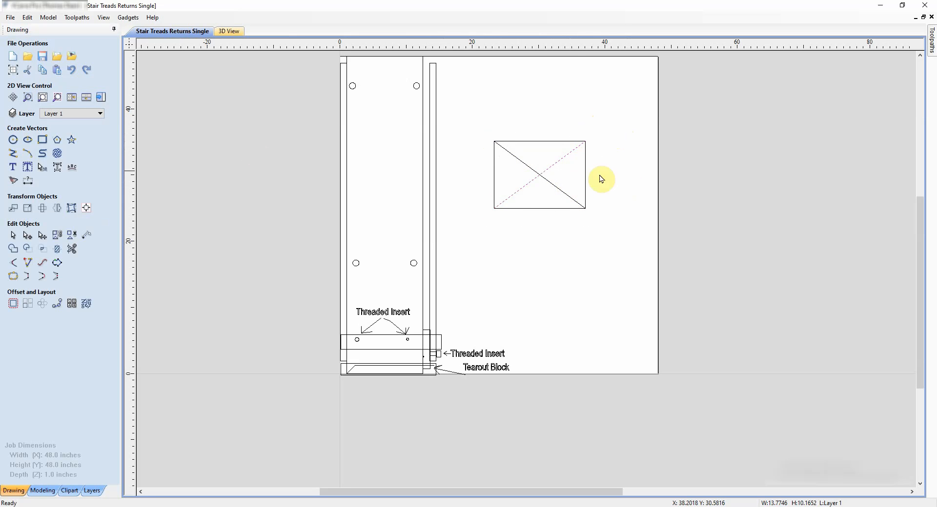
click(574, 253)
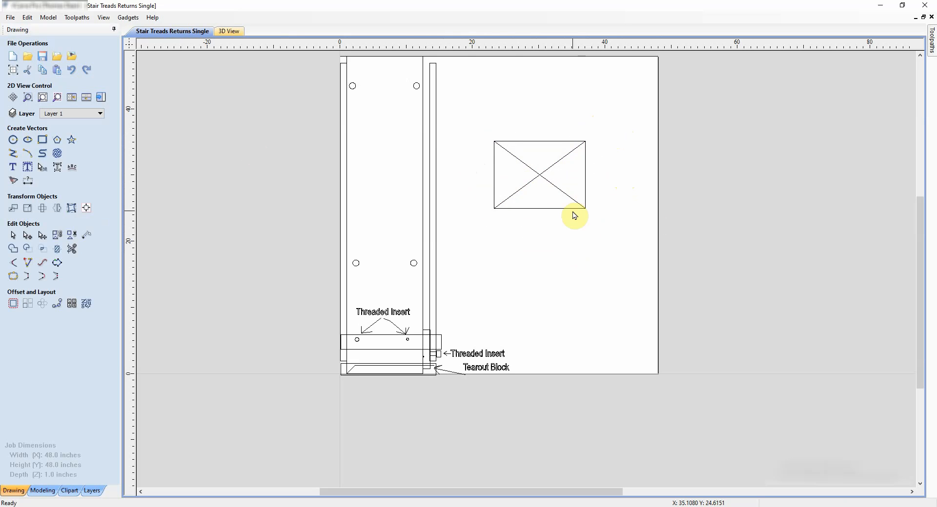
Step: Examine the rectangle and its crossing diagonals as a centre reference, comparing them with the tread and insert layout
drag(479, 130, 617, 235)
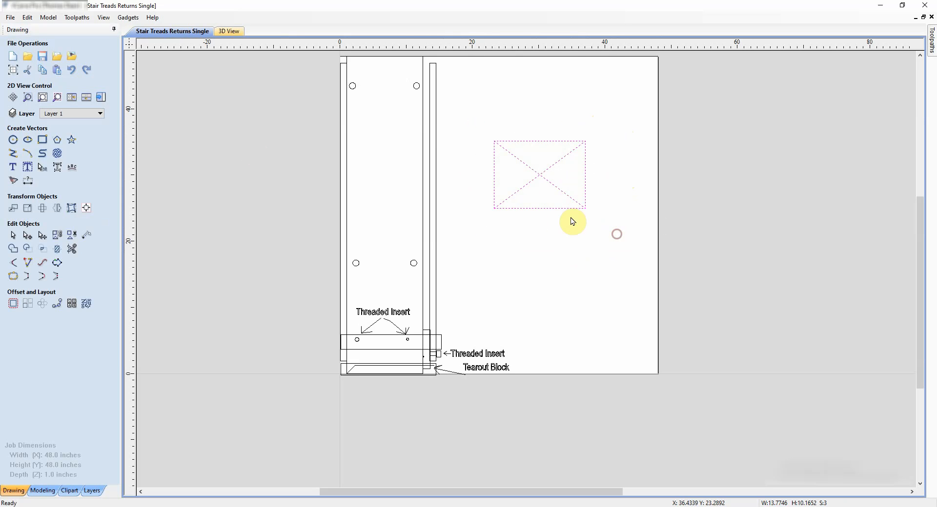
click(540, 182)
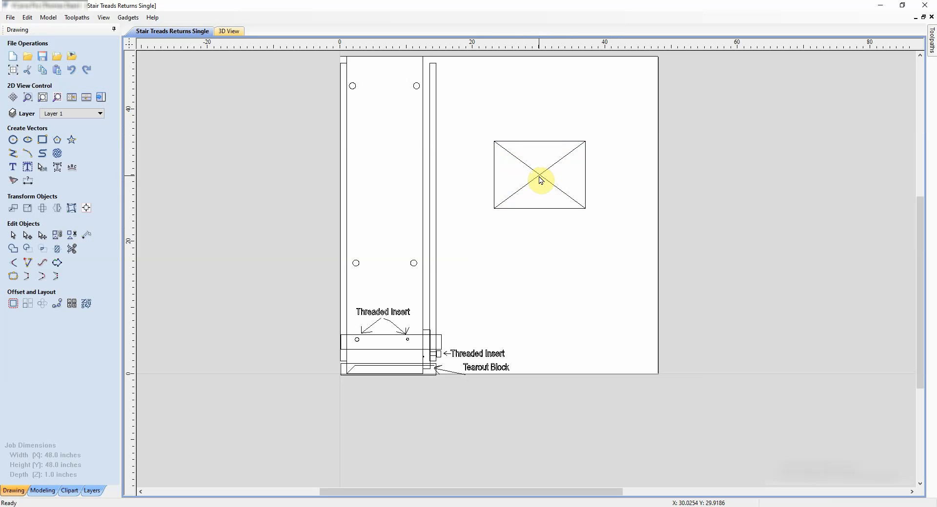
click(541, 178)
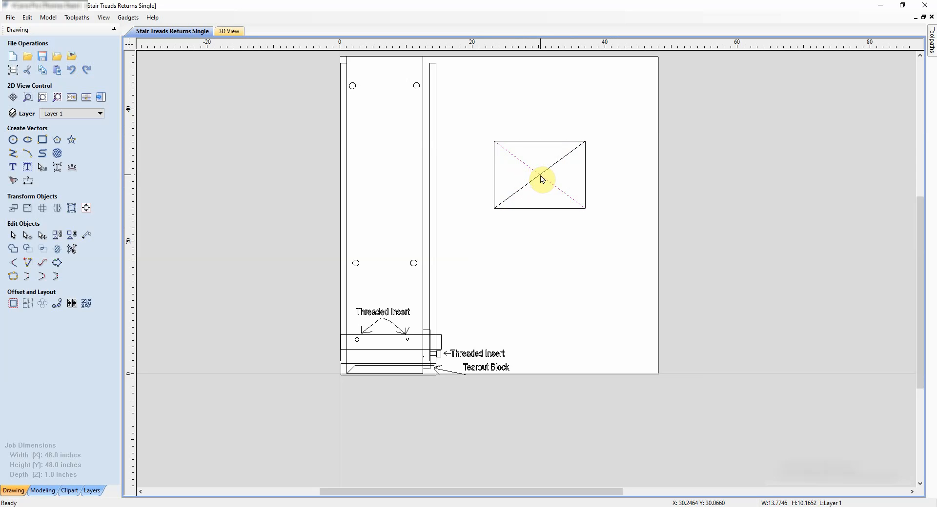
click(545, 284)
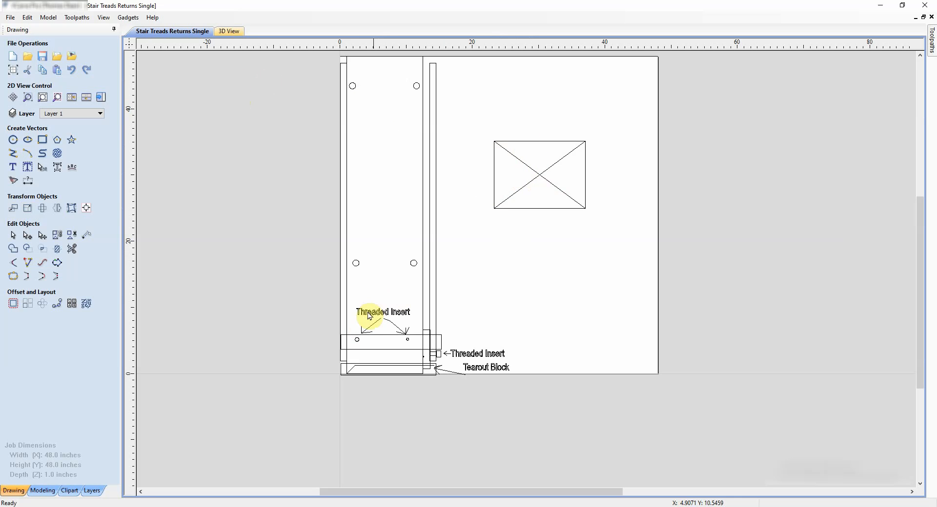
click(348, 374)
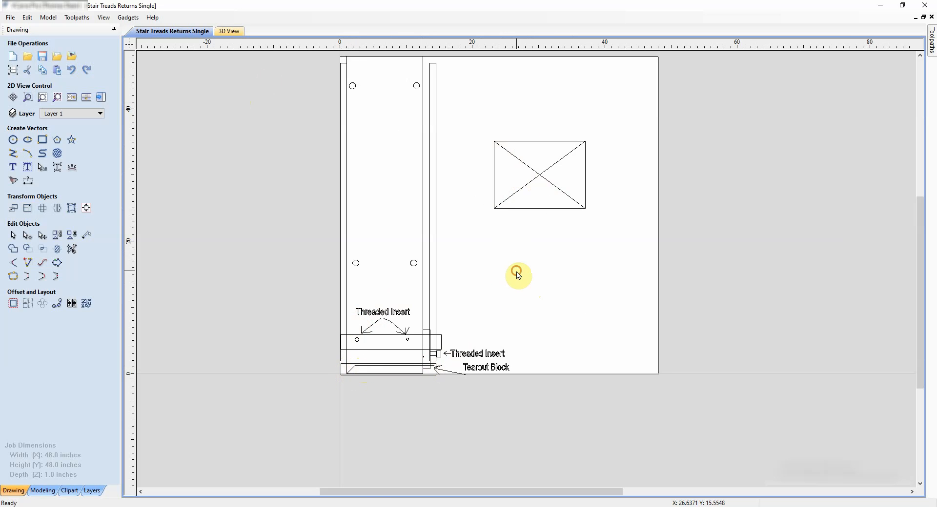
scroll(477, 332, up, 2)
scroll(478, 332, up, 1)
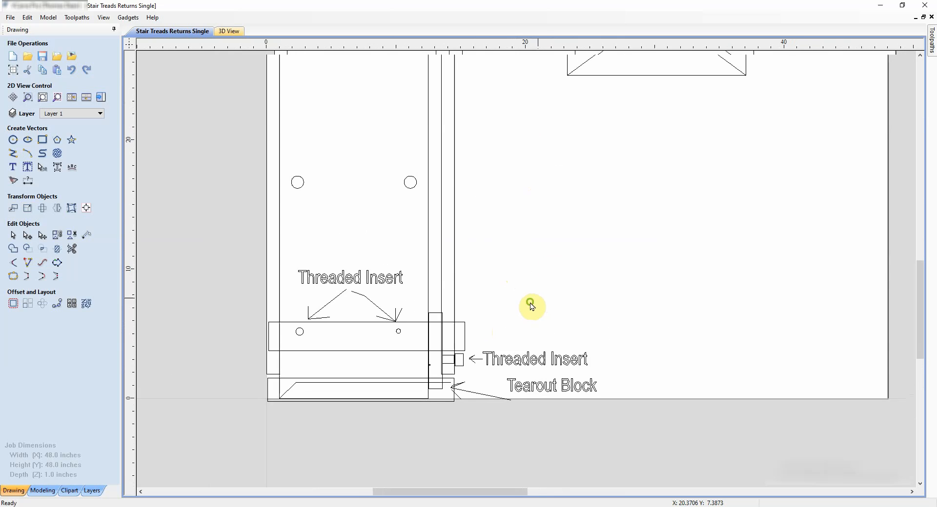
middle_drag(630, 104, 537, 241)
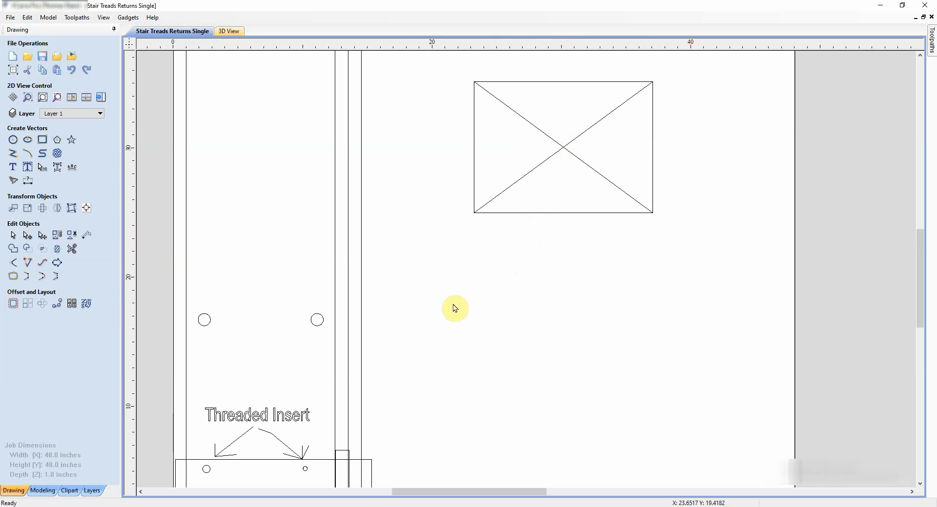
scroll(458, 245, down, 3)
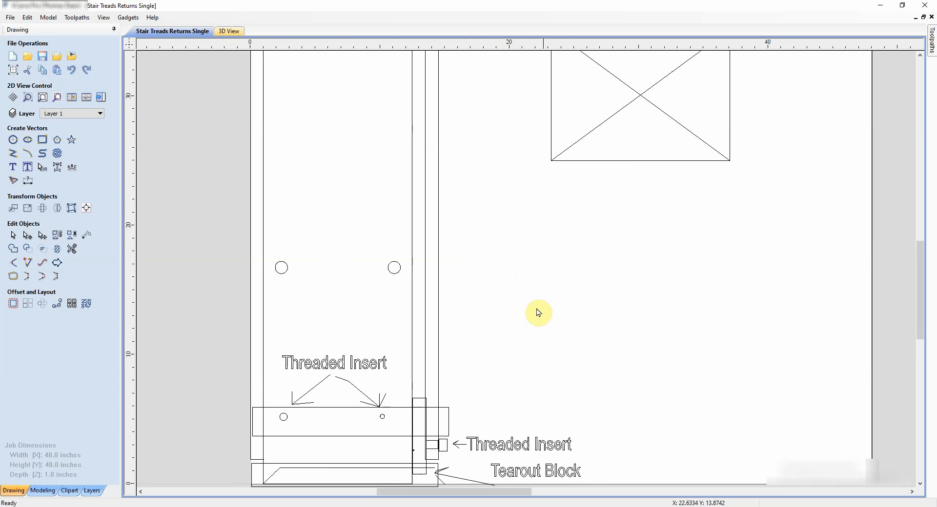
scroll(536, 309, down, 2)
drag(539, 295, 508, 315)
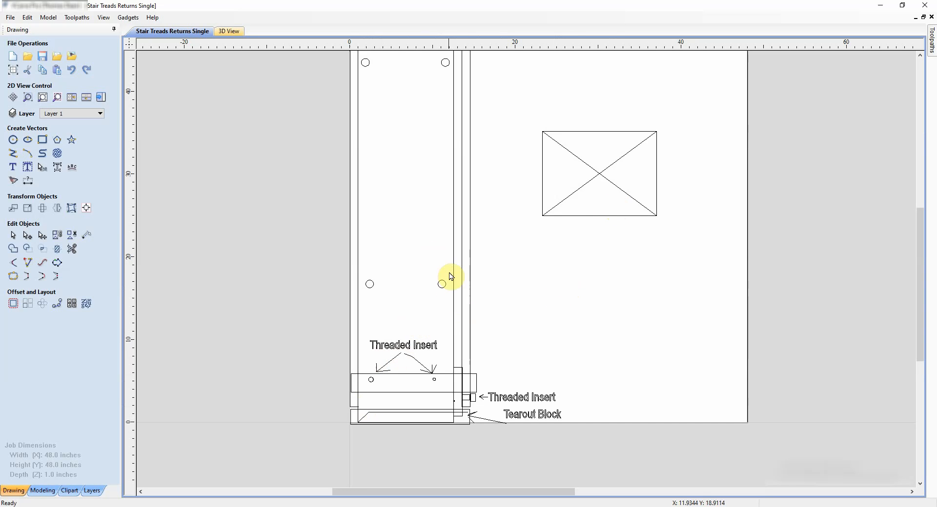
mouse_move(587, 198)
middle_down()
mouse_move(481, 219)
mouse_move(463, 235)
middle_up()
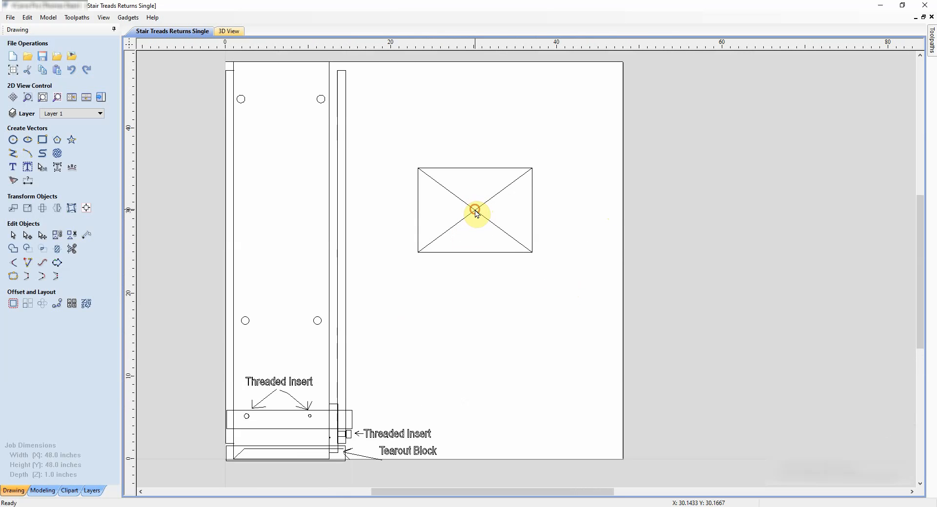
click(475, 212)
click(473, 195)
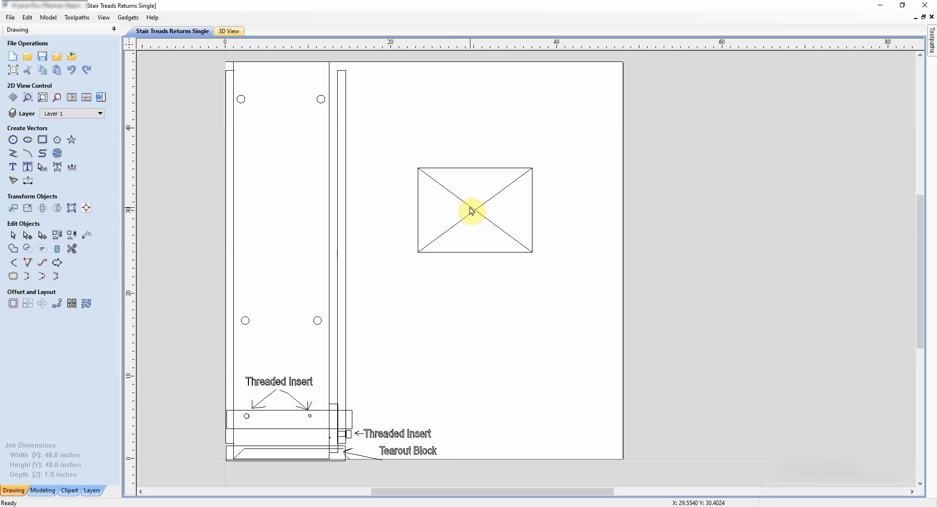
middle_drag(401, 361, 453, 324)
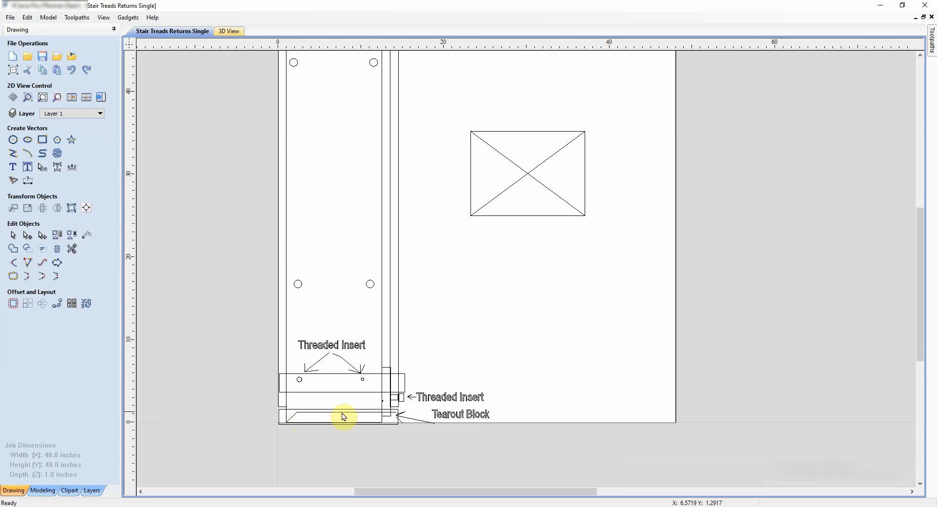
Step: Inspect the angled line and the long straight line of the return cut along the tread's lower end
scroll(330, 432, up, 5)
middle_drag(209, 362, 318, 345)
scroll(293, 351, down, 1)
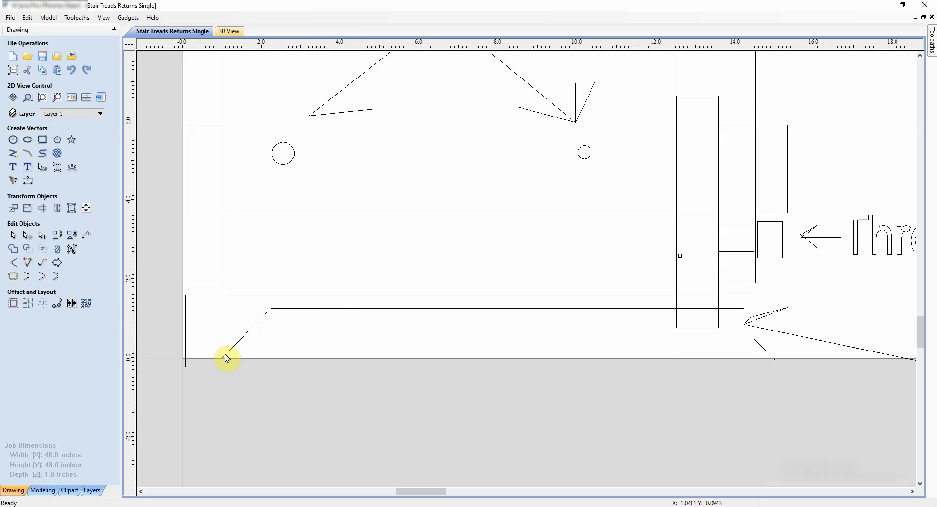
click(254, 324)
click(308, 310)
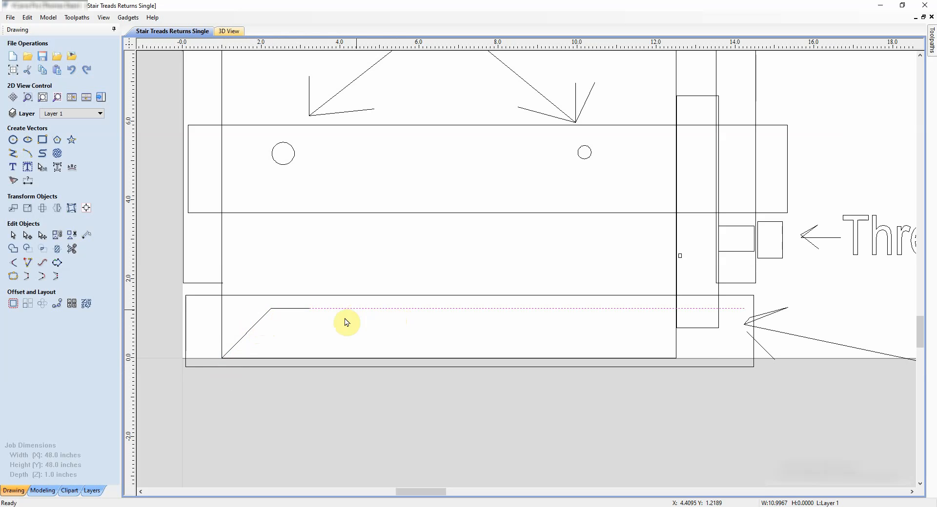
scroll(161, 274, down, 5)
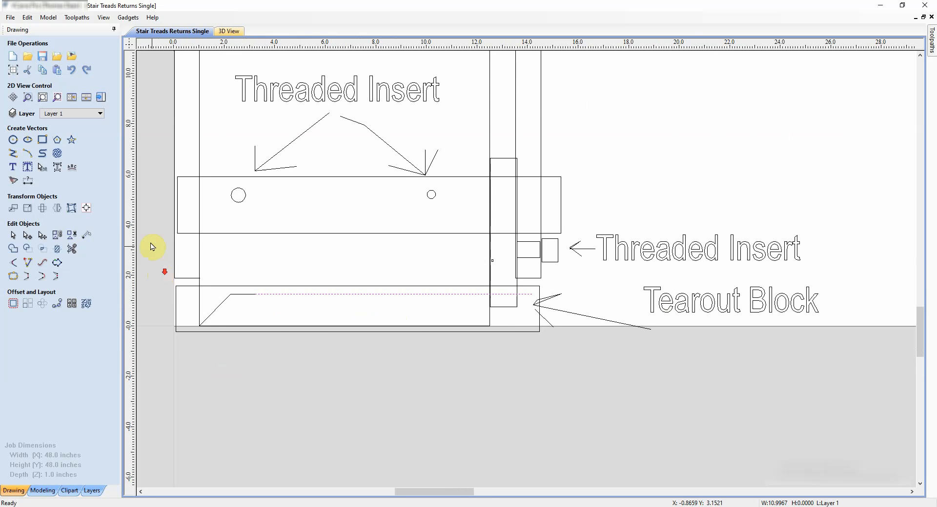
scroll(233, 282, down, 2)
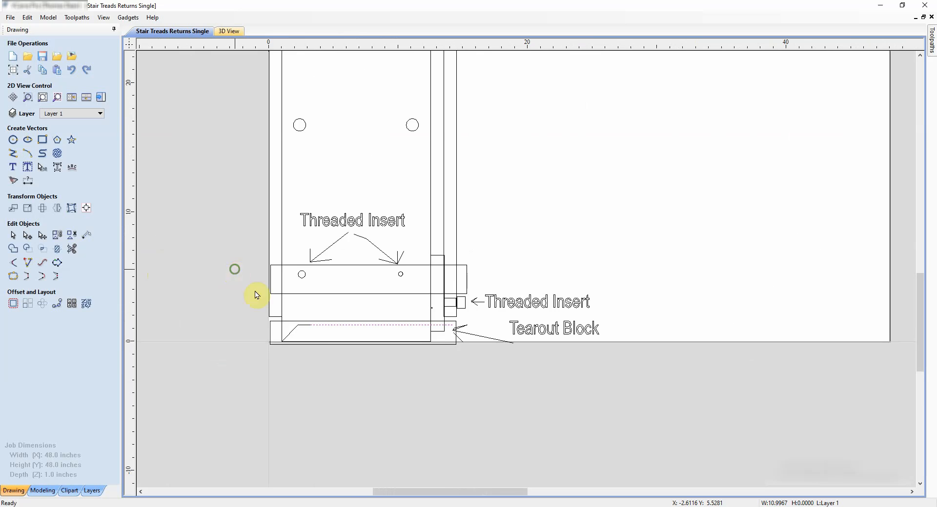
scroll(255, 295, up, 2)
scroll(278, 274, down, 2)
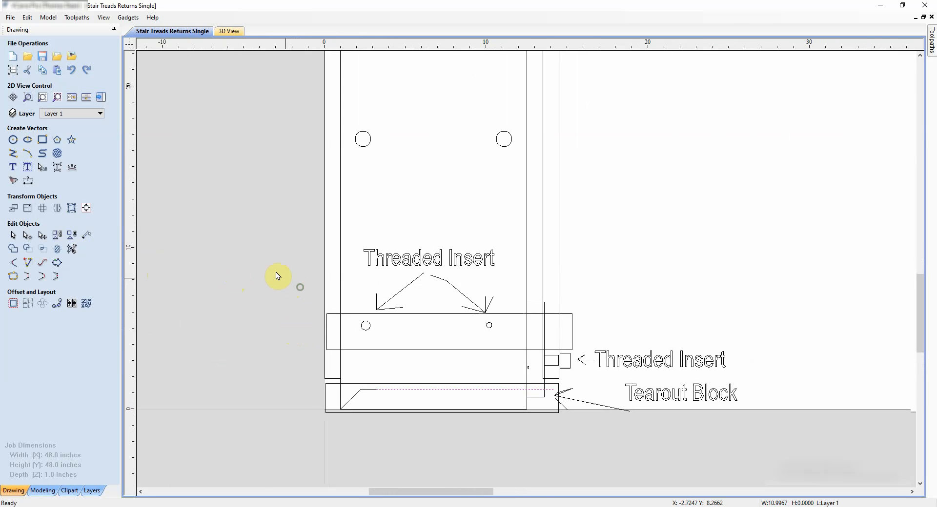
scroll(309, 268, down, 2)
mouse_move(301, 234)
middle_down()
mouse_move(328, 277)
mouse_move(293, 279)
middle_up()
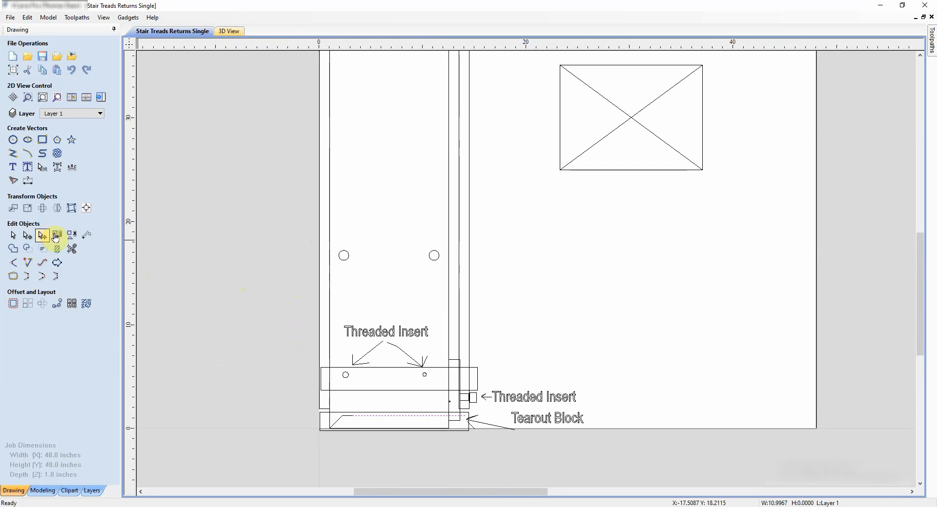
click(13, 155)
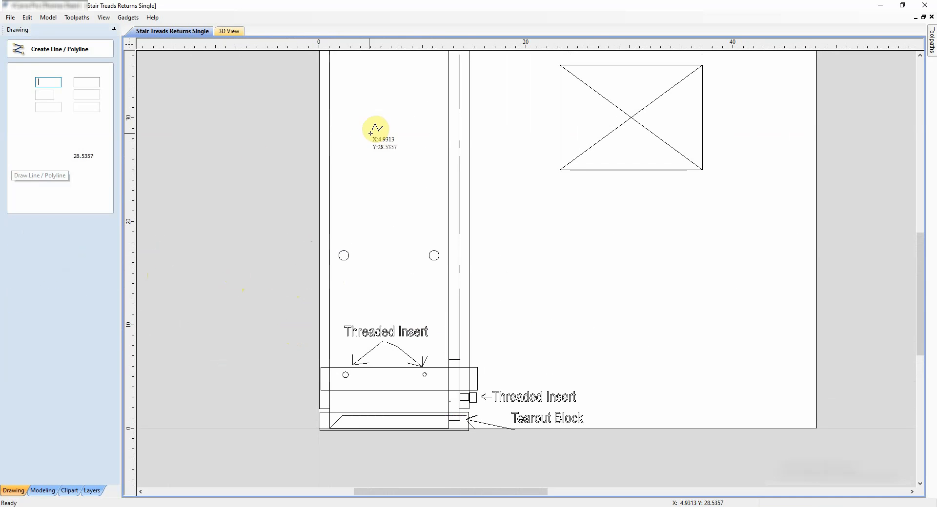
scroll(366, 146, down, 2)
middle_drag(352, 150, 358, 186)
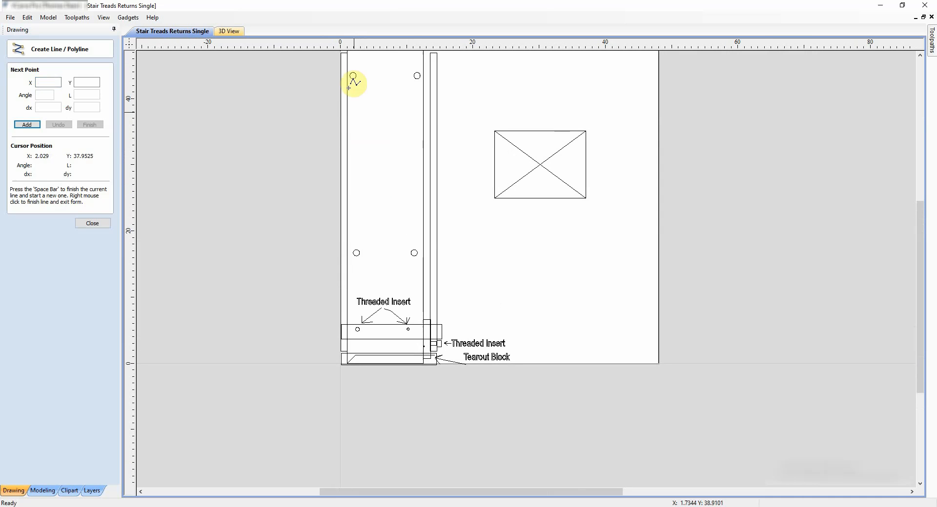
click(350, 58)
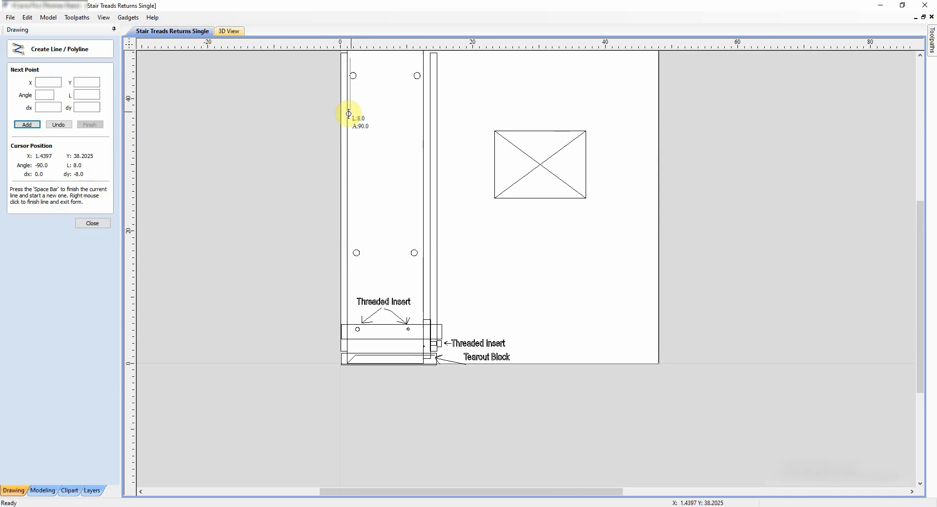
right_click(357, 62)
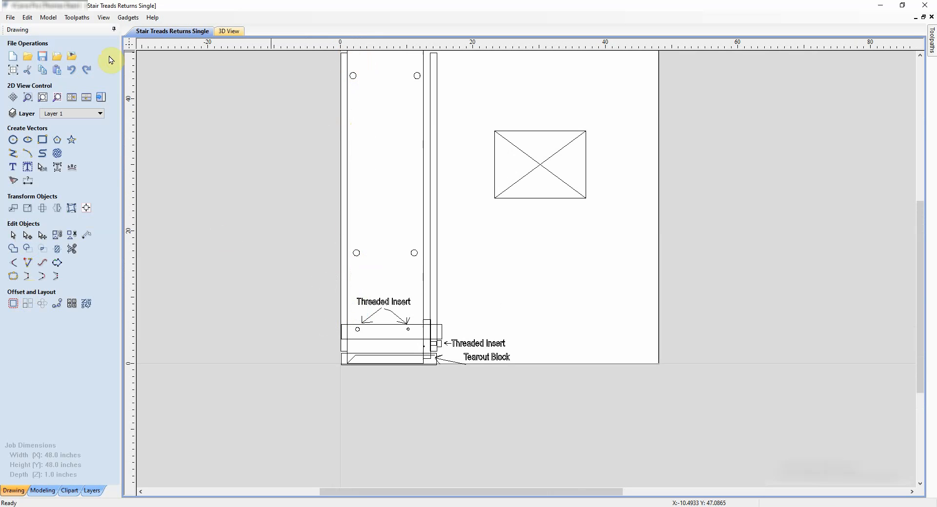
Step: Draw a square-cornered rectangle about 10.75 by 44.2 inches just inside the tread outline
click(43, 140)
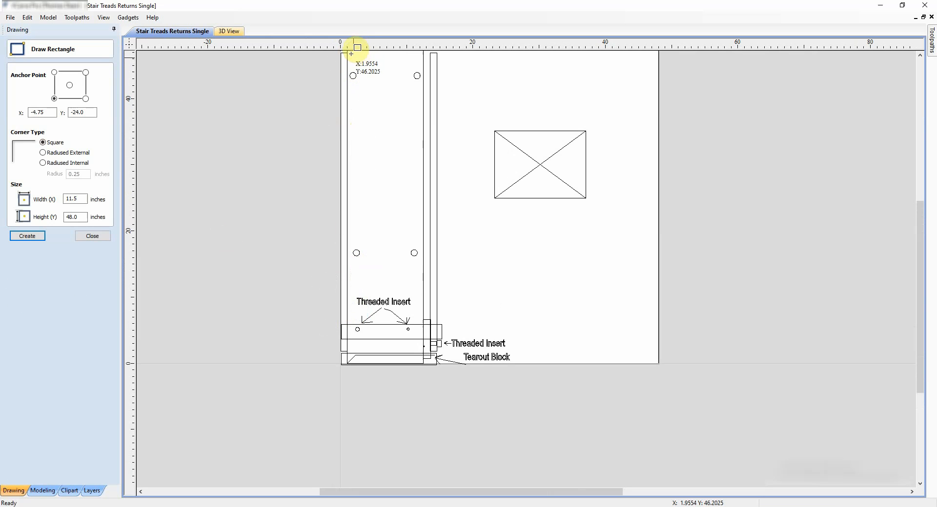
drag(349, 56, 421, 348)
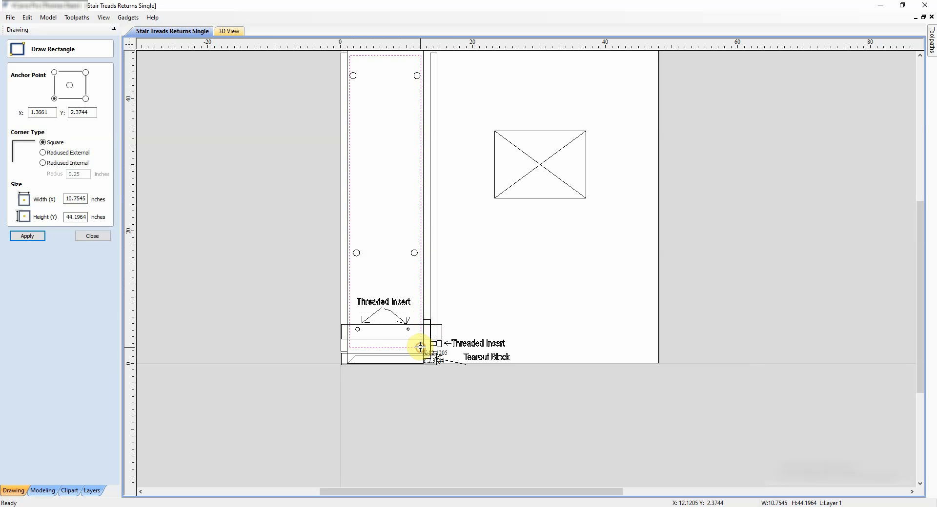
click(92, 246)
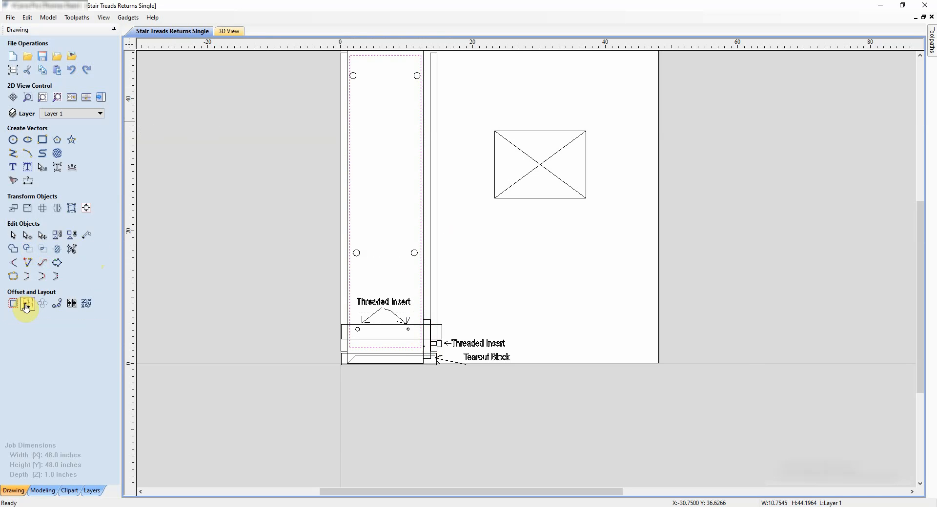
Step: Draw a small square about 1.25 inches wide inside the new rectangle's lower left corner
click(42, 139)
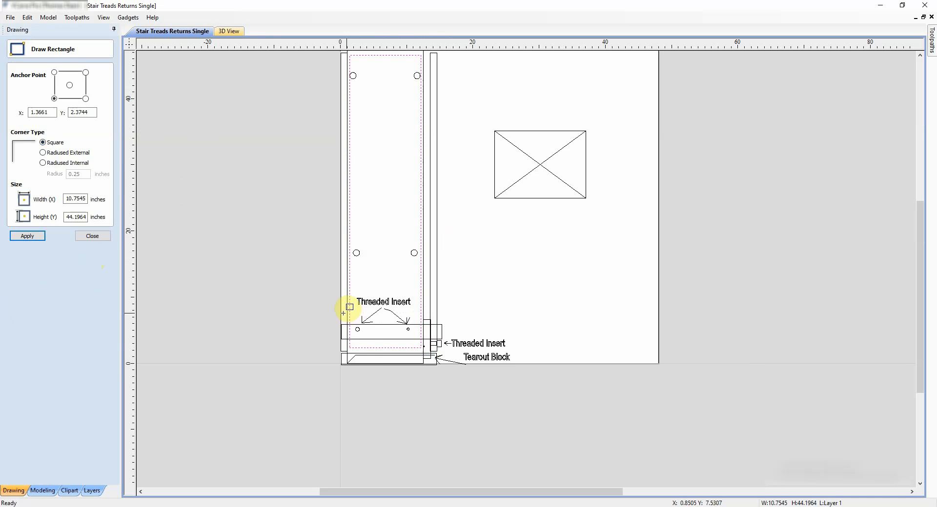
drag(353, 337, 361, 345)
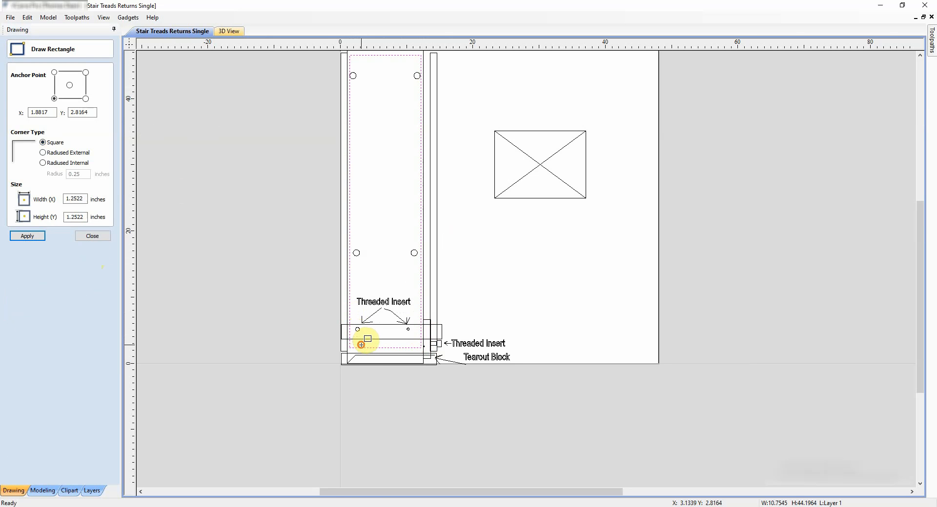
scroll(361, 345, up, 10)
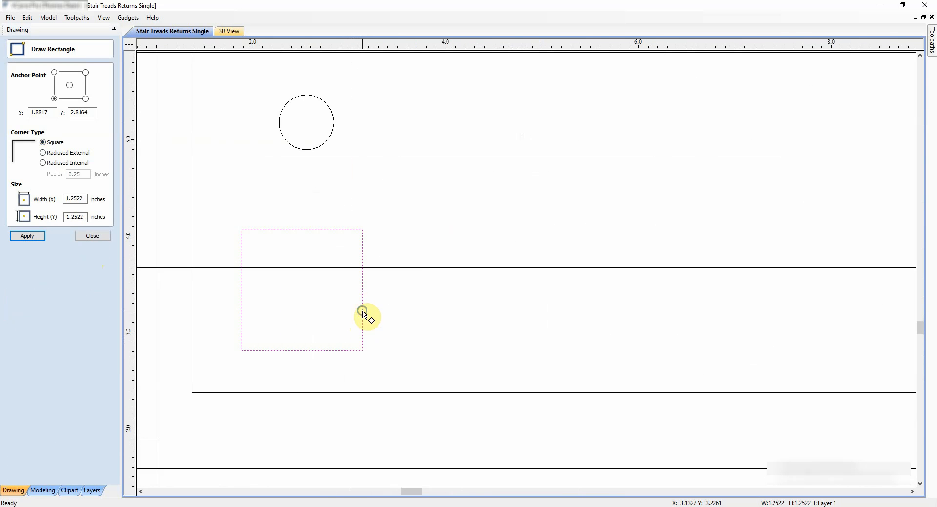
key(Escape)
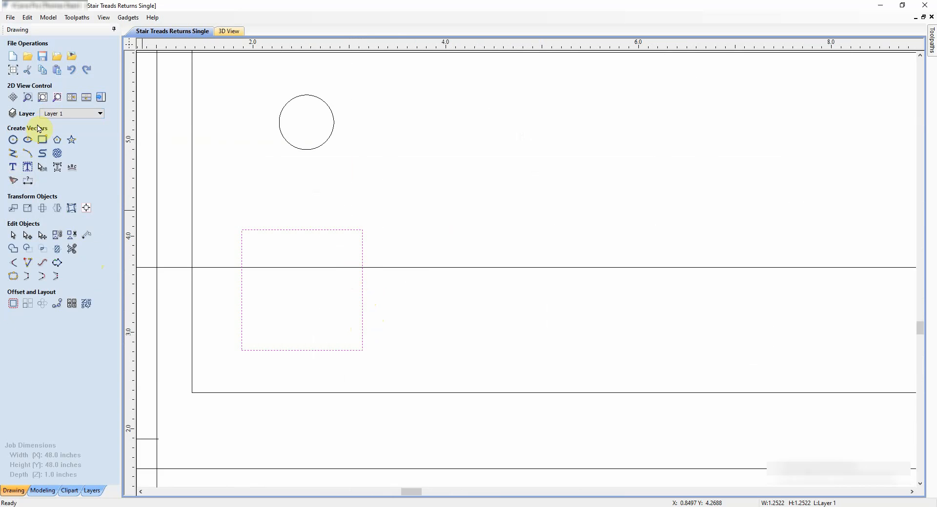
Step: Resize the small square to 1 inch with width and height linked, and move it closer to the inner rectangle's lower left corner
click(27, 208)
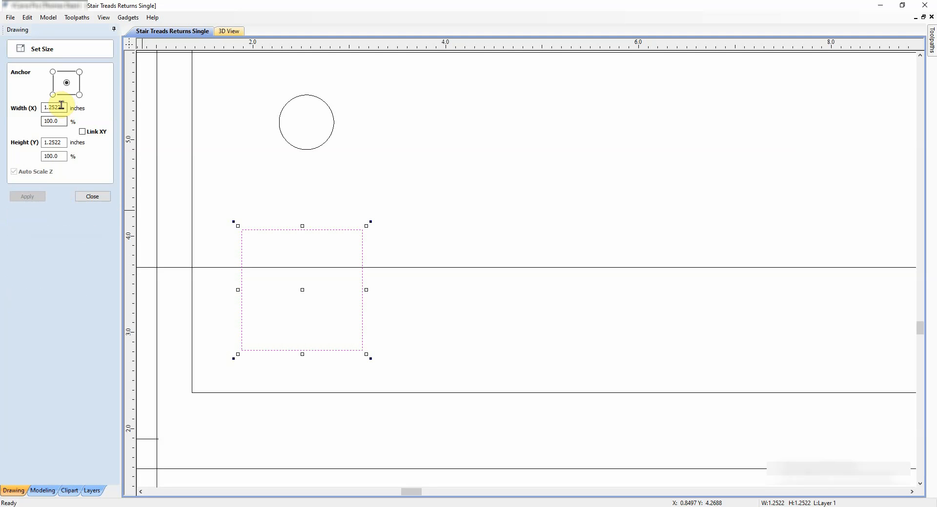
click(82, 132)
text(1)
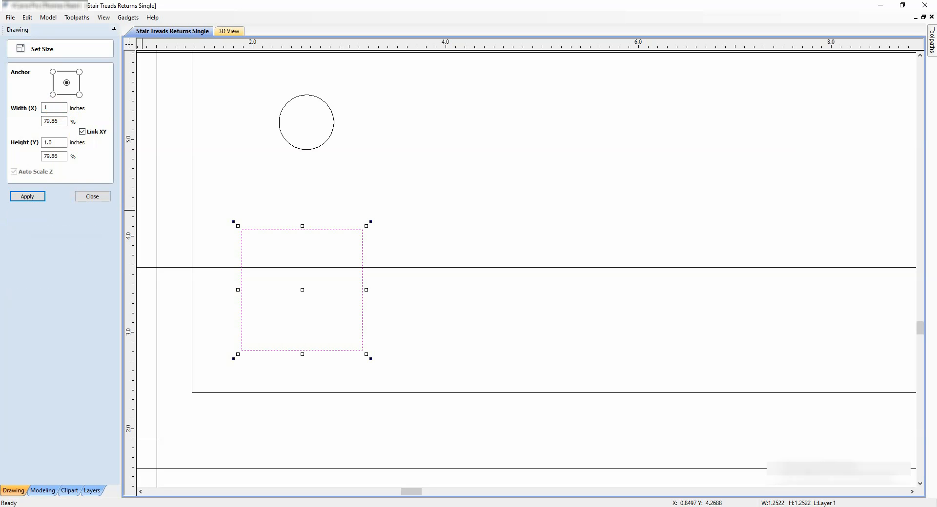
click(30, 197)
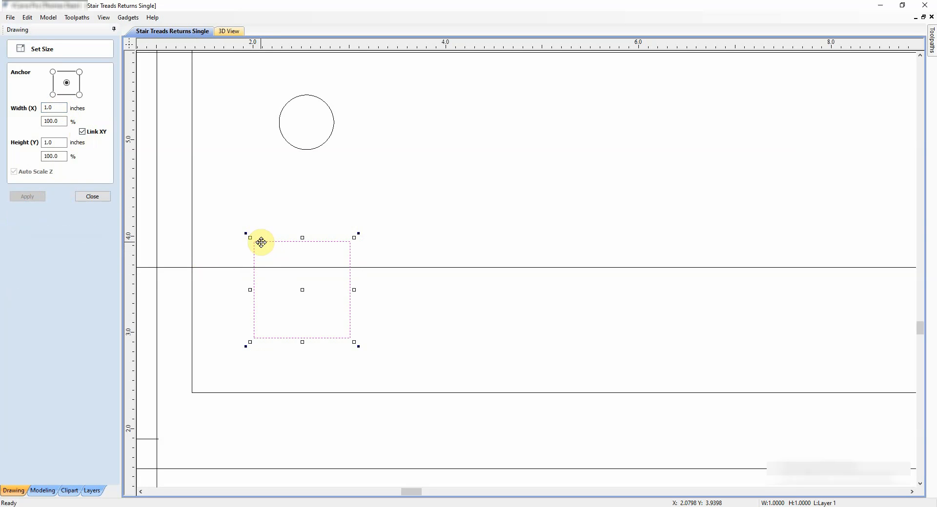
drag(260, 241, 254, 274)
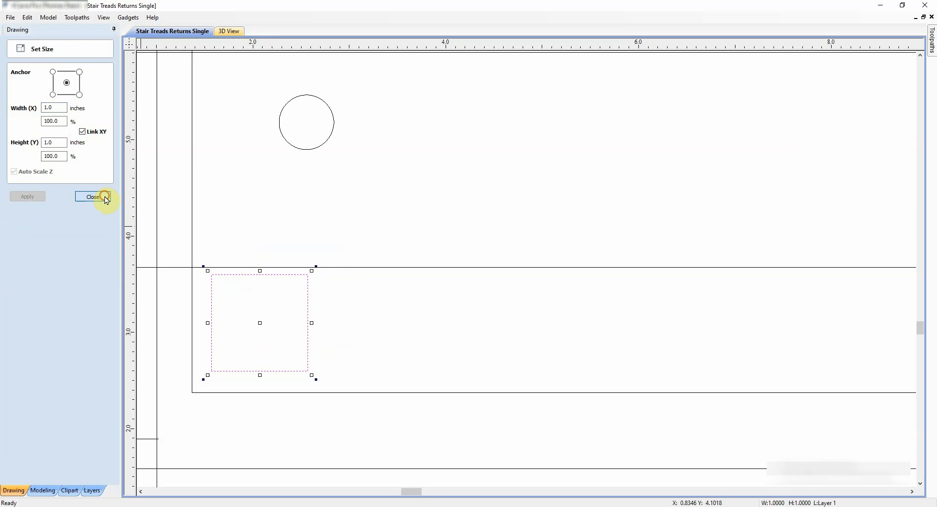
key(Escape)
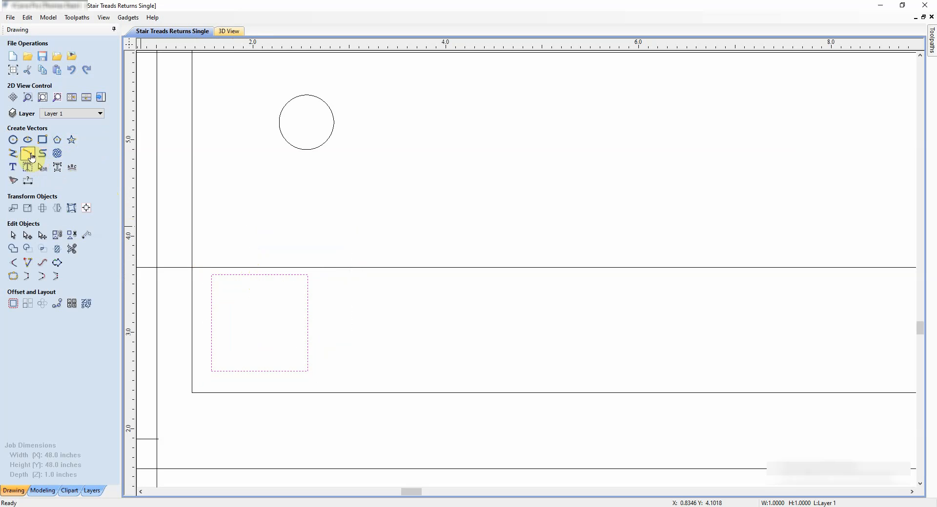
Step: Measure the horizontal gap between the inner rectangle's left edge and the 1-inch square
click(87, 235)
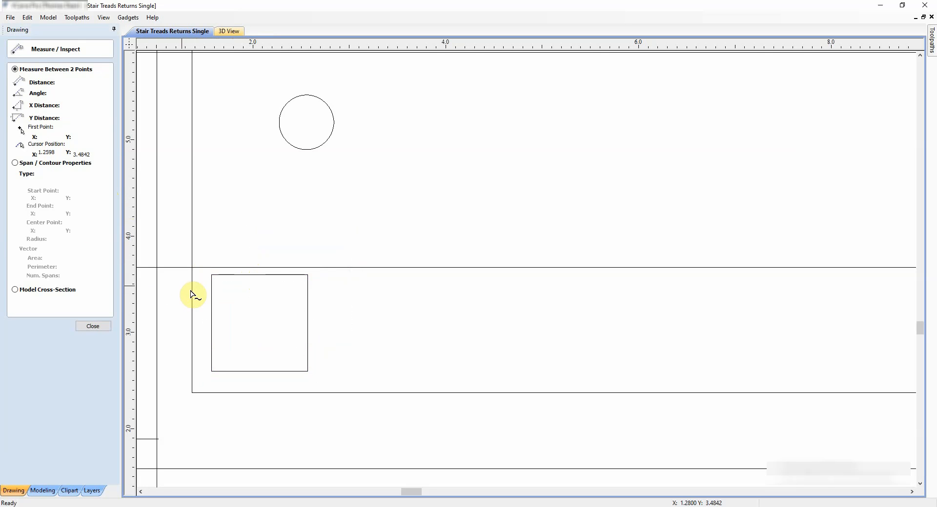
click(193, 301)
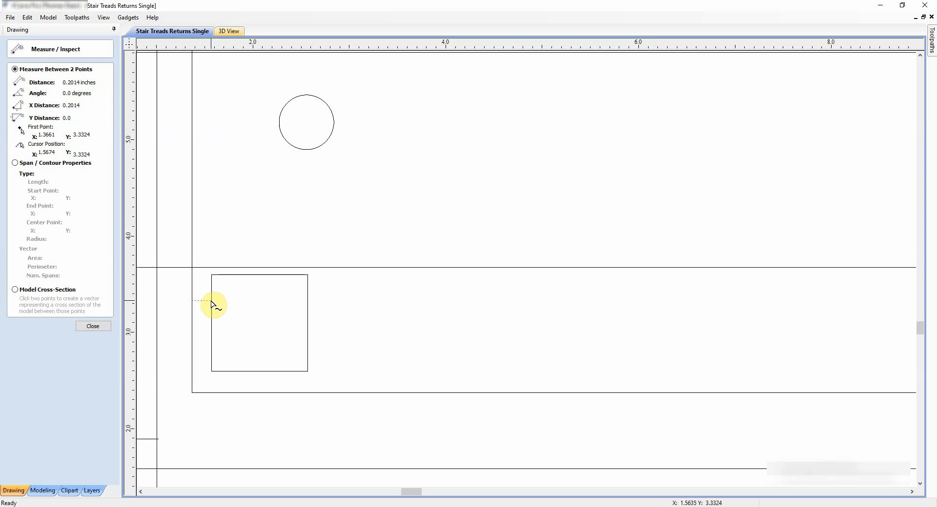
click(210, 301)
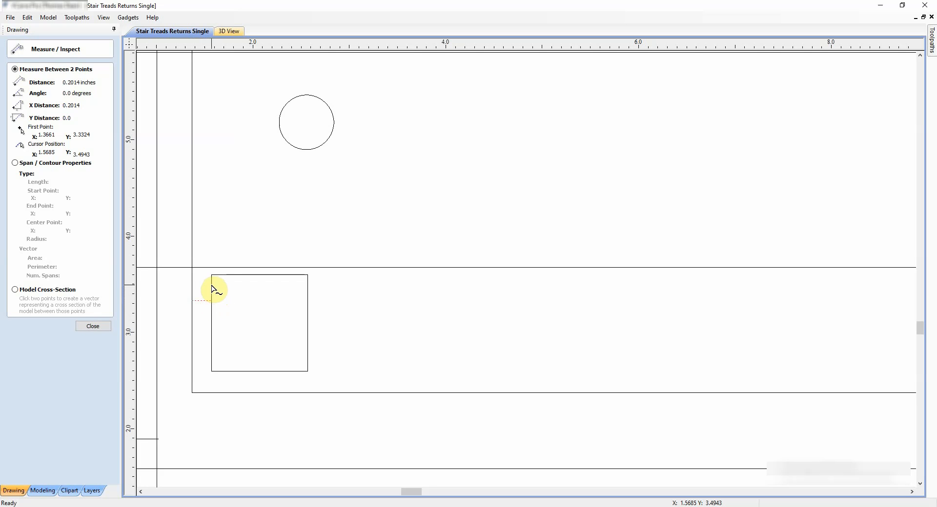
right_click(209, 284)
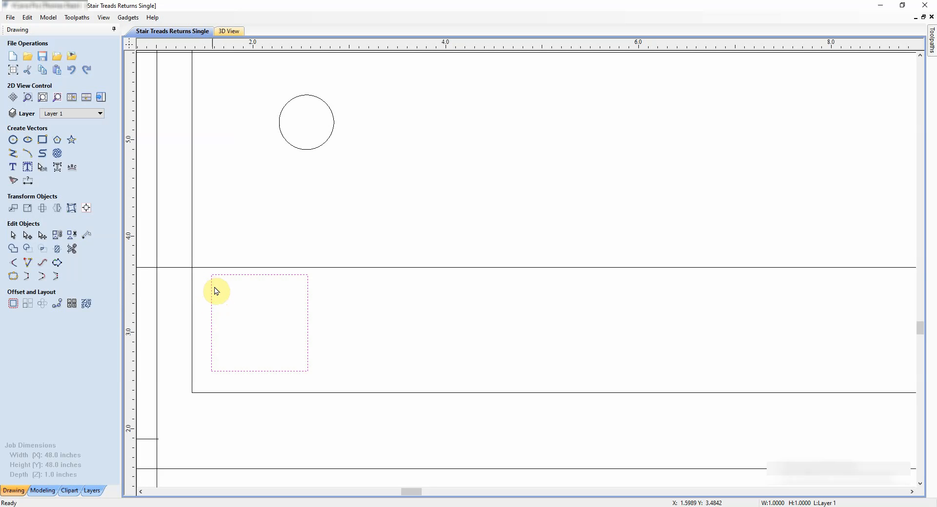
Step: Nudge the 1-inch square slightly right and up inside the inner rectangle
key(Right)
key(Right)
key(Right)
key(Up)
key(Up)
key(Up)
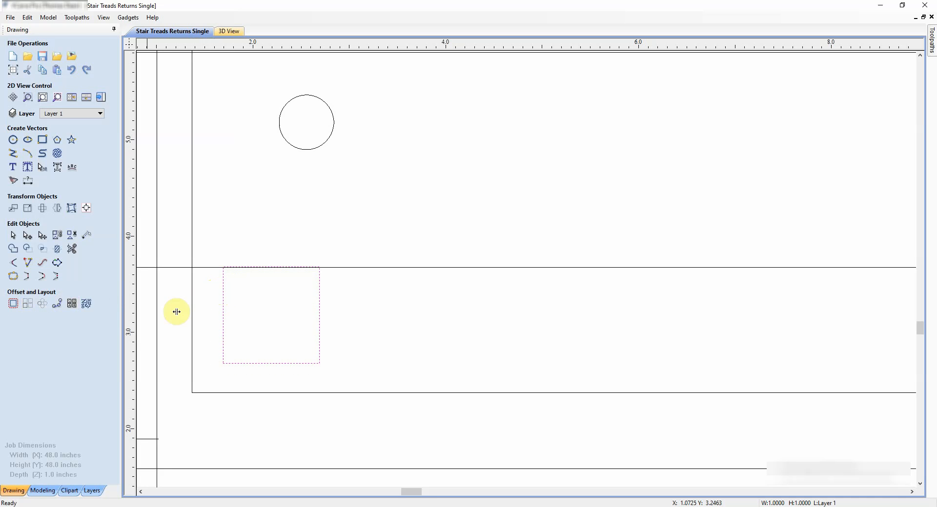
Step: Try an array copy of the square with 8 rows, 24 columns and 4-inch gaps
click(71, 303)
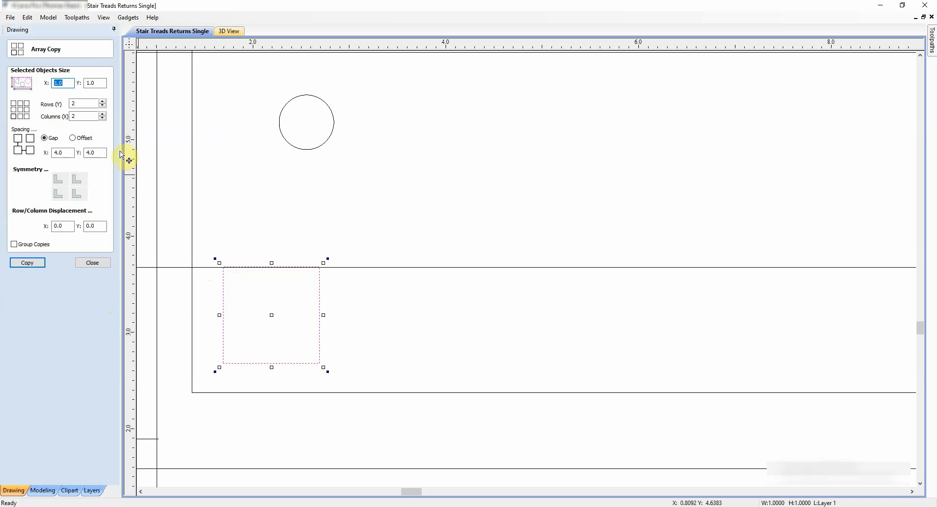
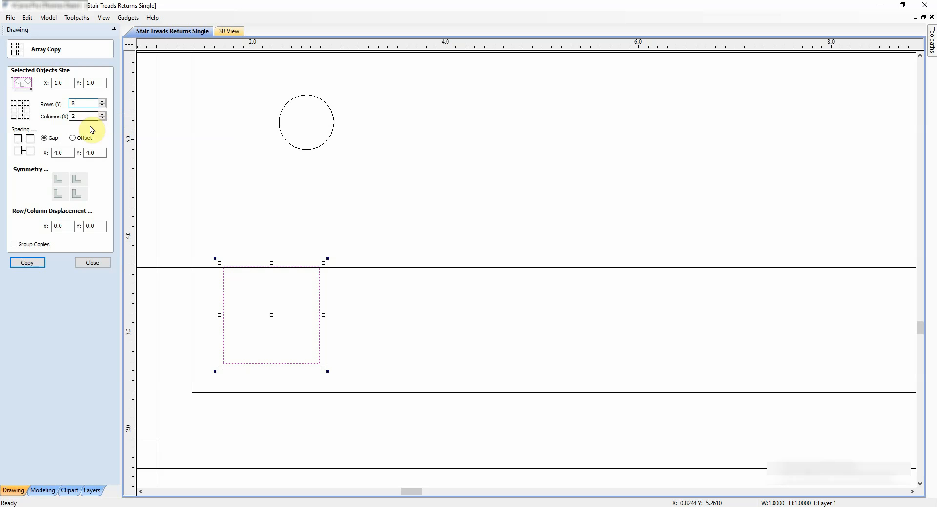
double_click(77, 116)
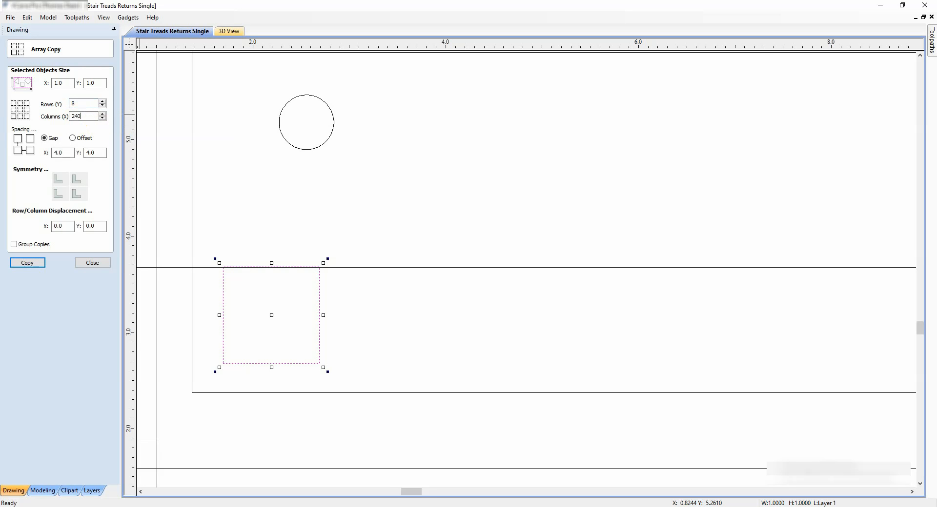
click(28, 263)
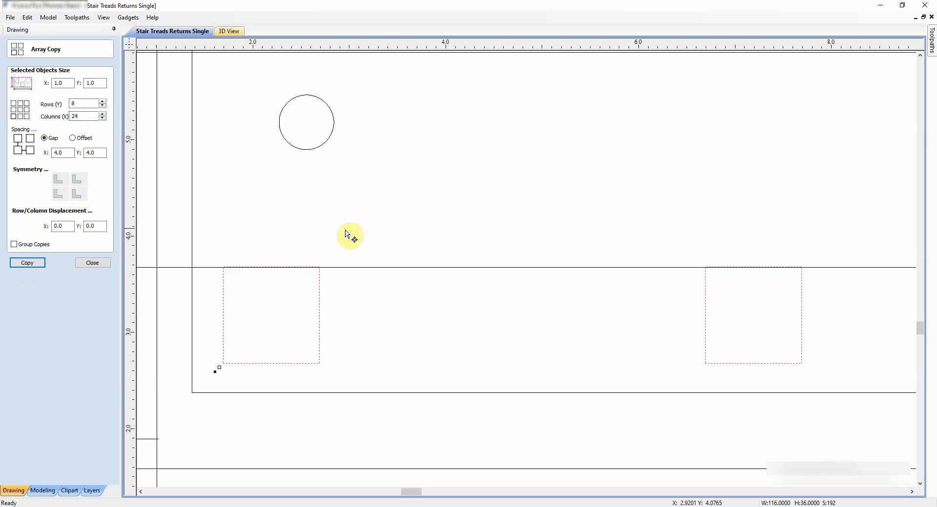
scroll(361, 238, down, 3)
scroll(362, 237, down, 6)
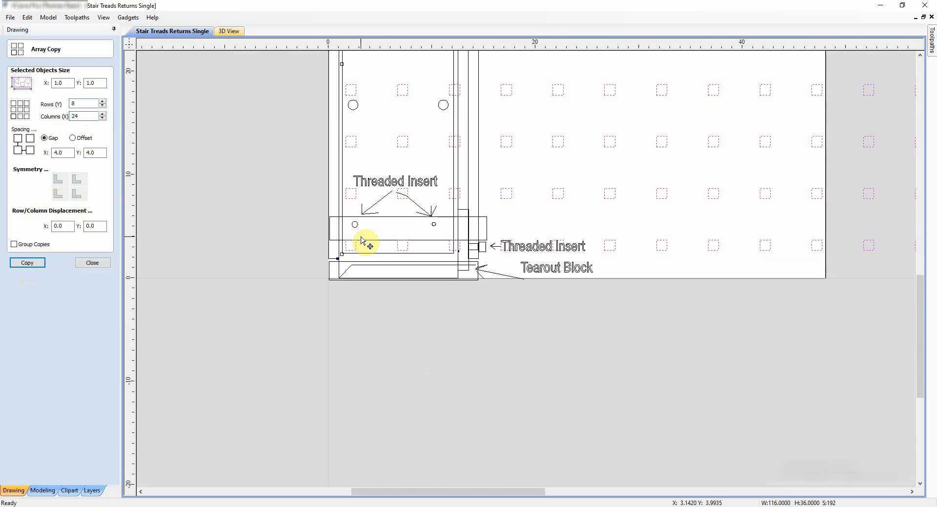
Step: Redo the square's array copy in 8 rows and 24 columns with 0.25-inch gaps in X and Y
click(67, 152)
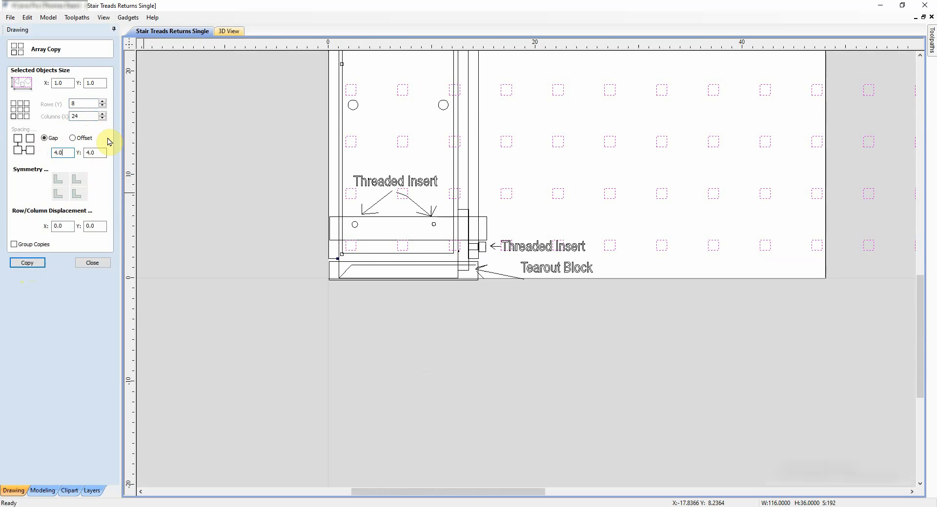
double_click(65, 153)
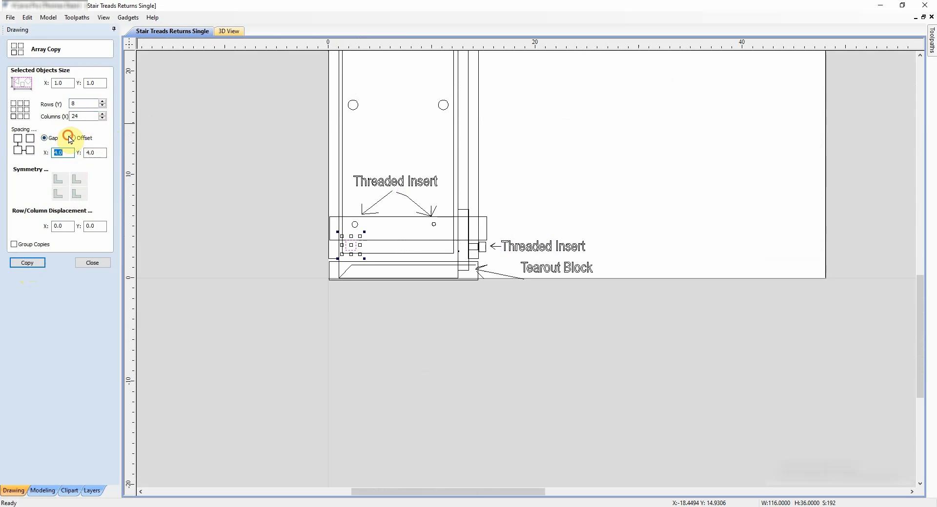
click(73, 138)
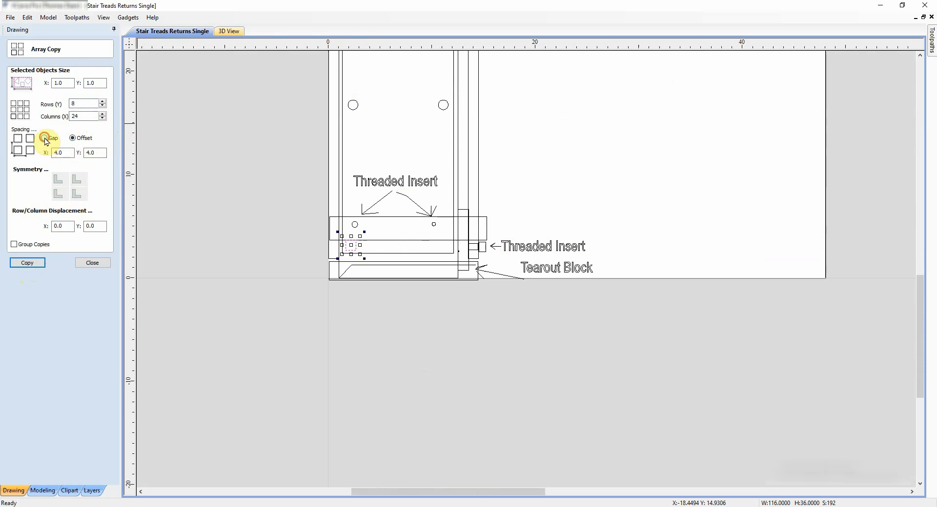
click(45, 138)
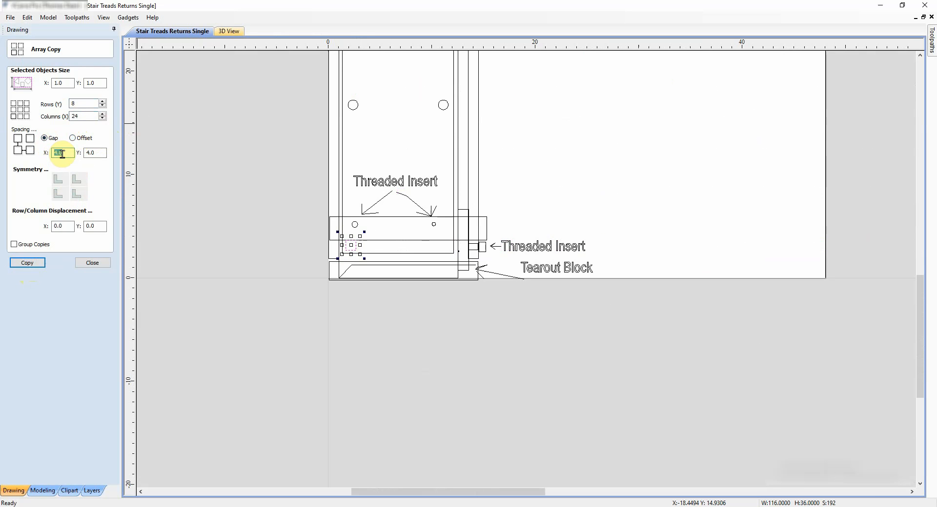
text(.25)
click(92, 154)
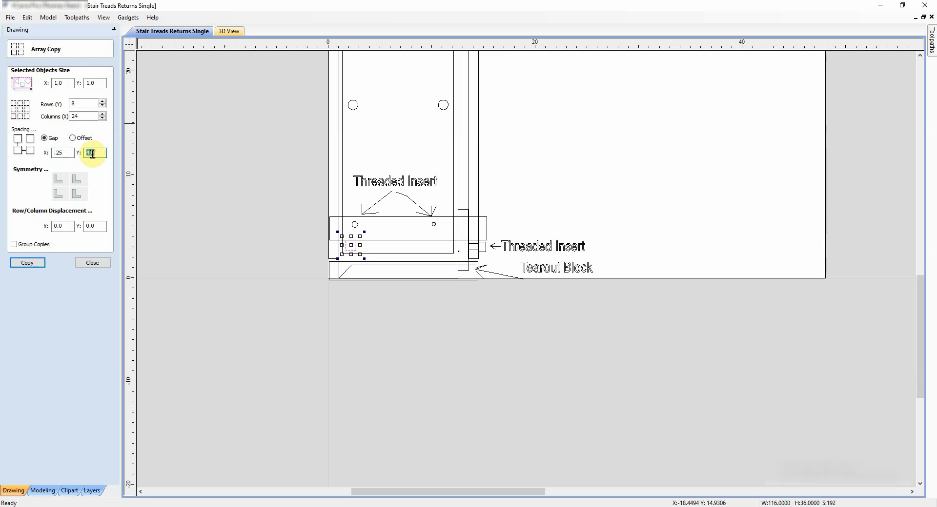
text(.25)
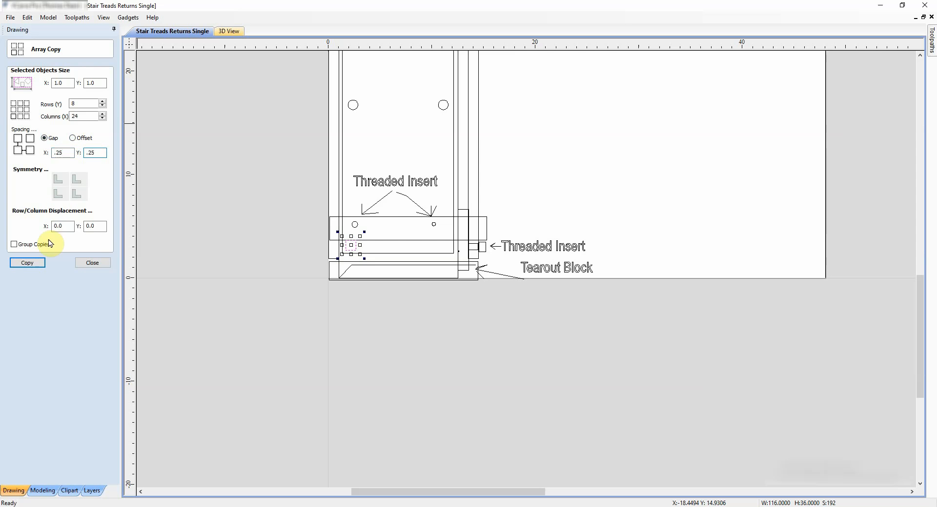
click(30, 262)
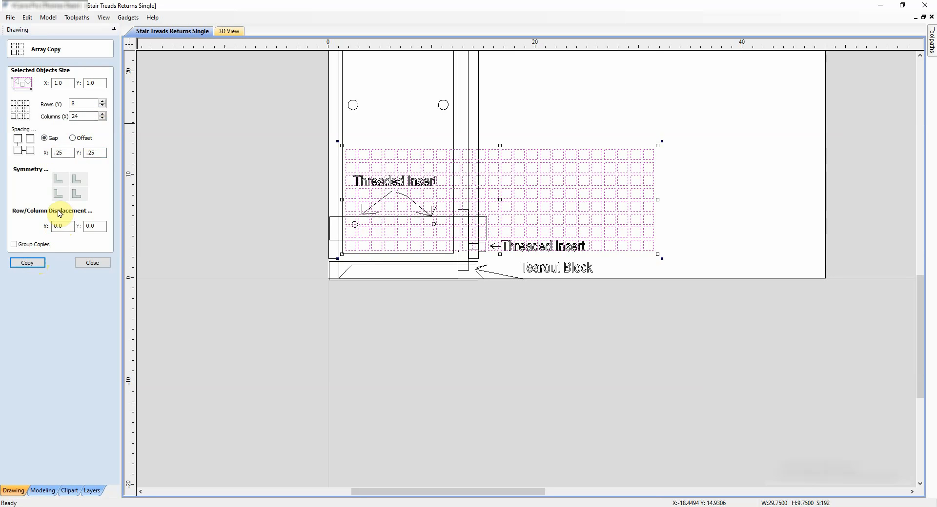
Step: Redo the square's array with 24 rows and 8 columns so the grid runs along the tread
click(85, 104)
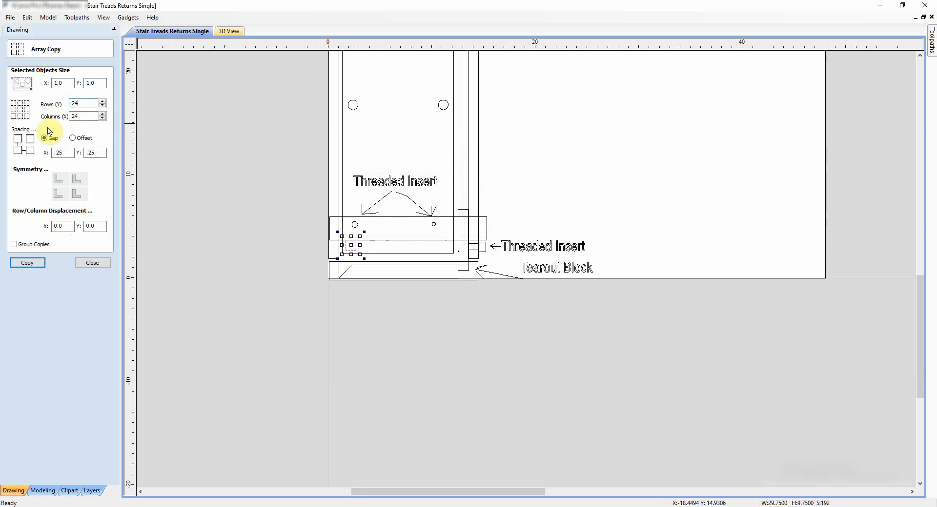
double_click(81, 116)
text(8)
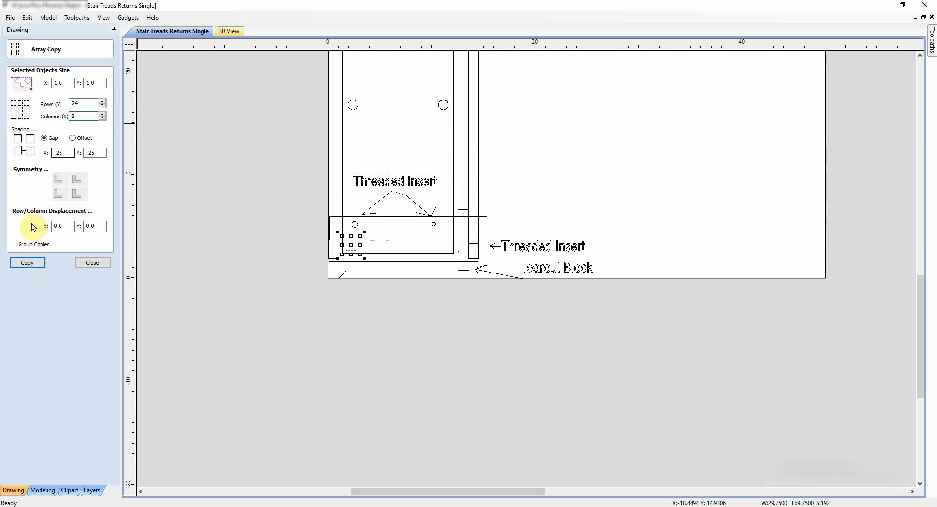
click(33, 264)
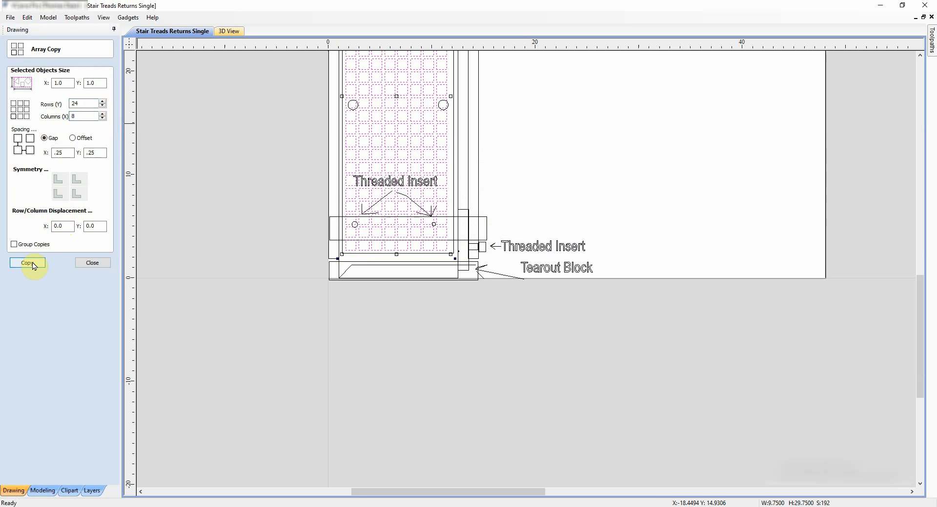
click(521, 155)
Step: Select the whole grid of squares with the circles and label inside it, and nudge it slightly right
scroll(466, 128, down, 2)
middle_drag(483, 117, 492, 191)
middle_drag(482, 147, 445, 179)
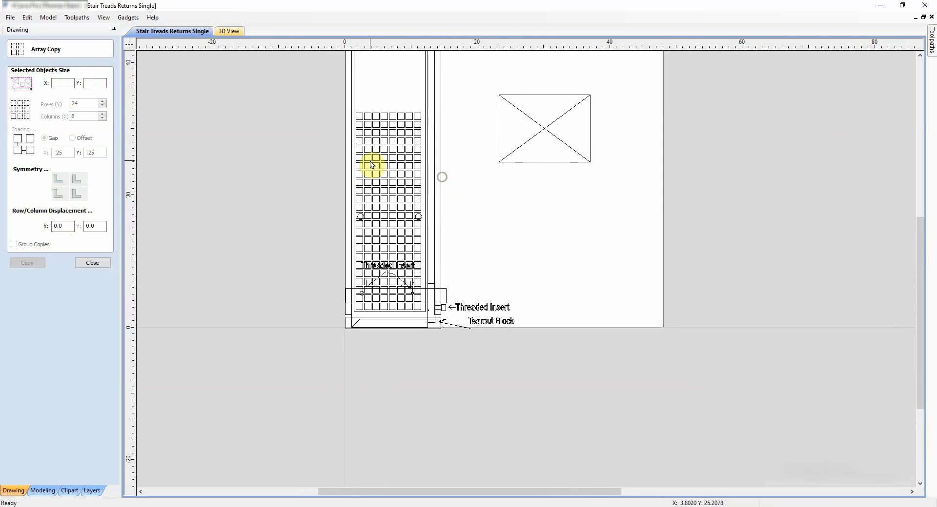
scroll(387, 157, up, 2)
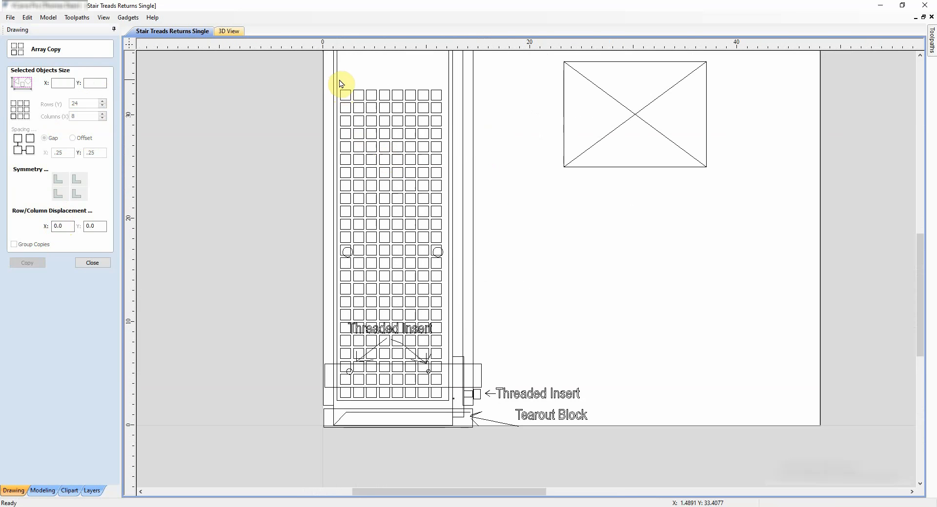
drag(339, 84, 445, 404)
key(Right)
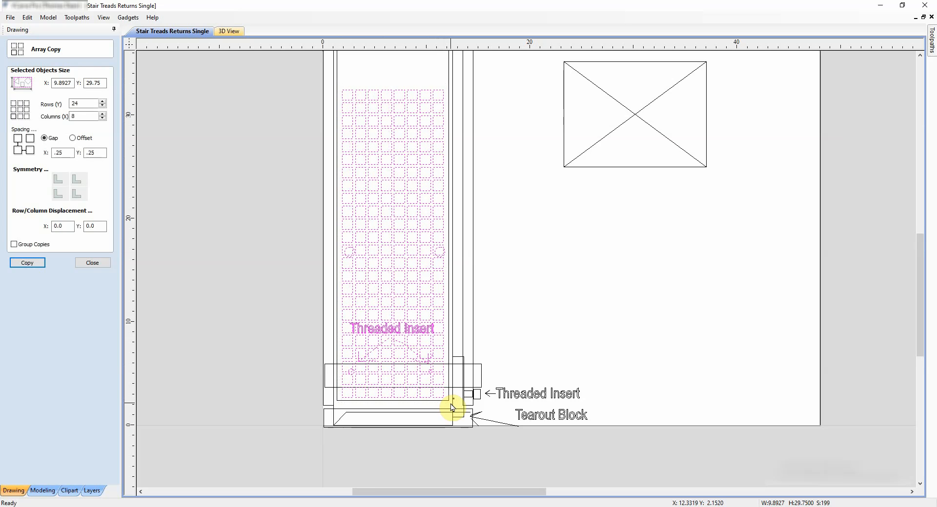
key(Left)
key(Right)
scroll(415, 375, up, 2)
scroll(308, 341, down, 1)
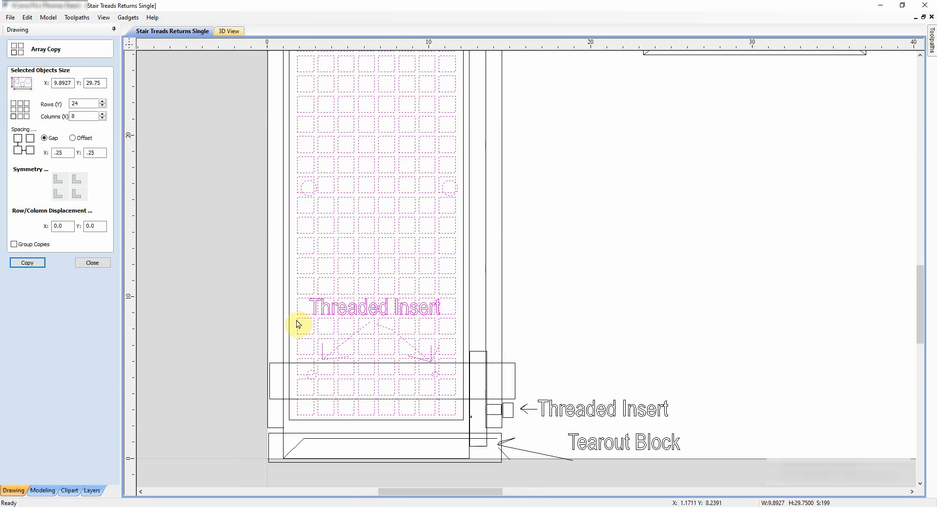
scroll(299, 270, down, 2)
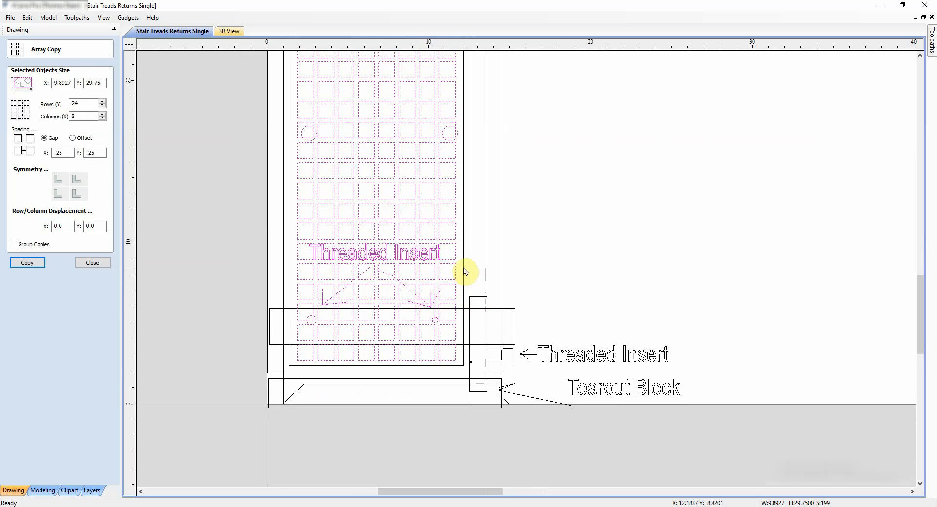
Step: Reselect the grid of squares with its circles and label, nudge it left towards the inner rectangle's left edge, and finish the array copy
click(289, 365)
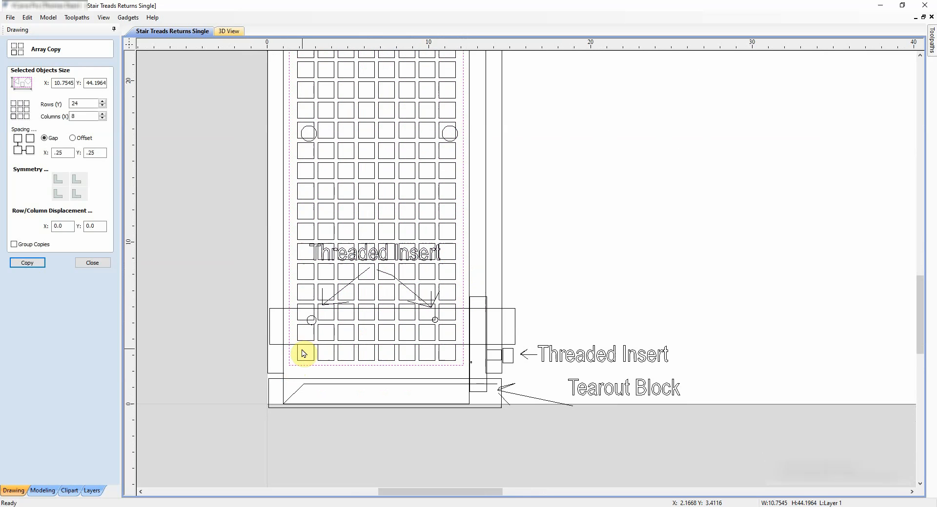
scroll(338, 324, down, 3)
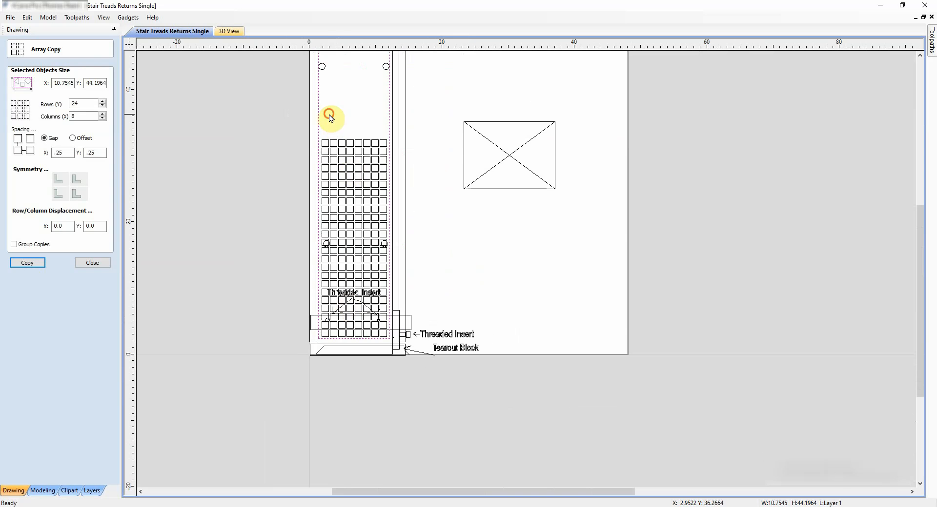
click(321, 138)
drag(320, 132, 384, 335)
scroll(382, 335, up, 6)
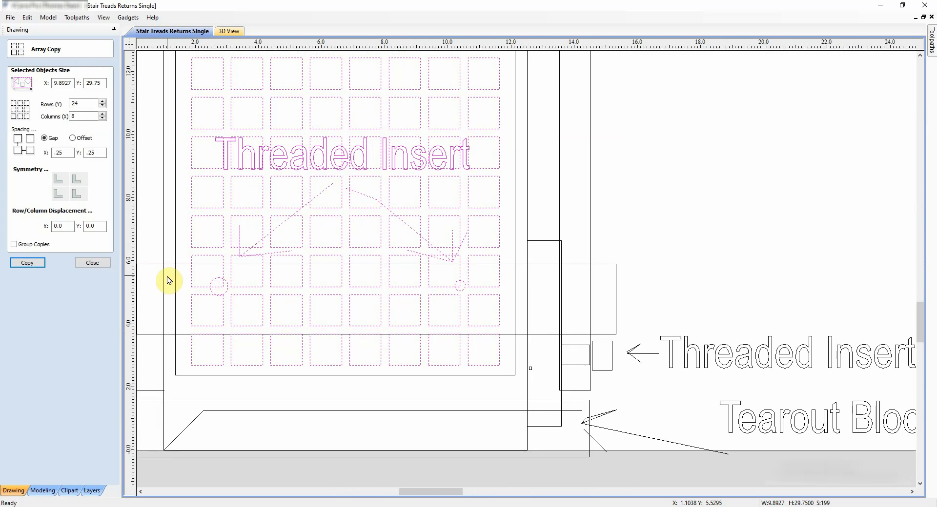
scroll(171, 275, up, 4)
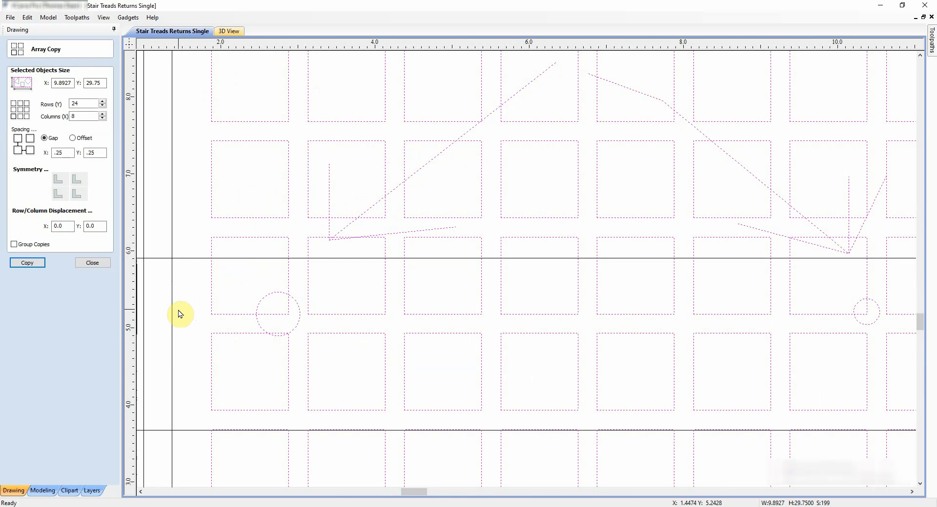
key(Left)
key(Left)
key(Left)
key(Left)
key(Left)
key(Left)
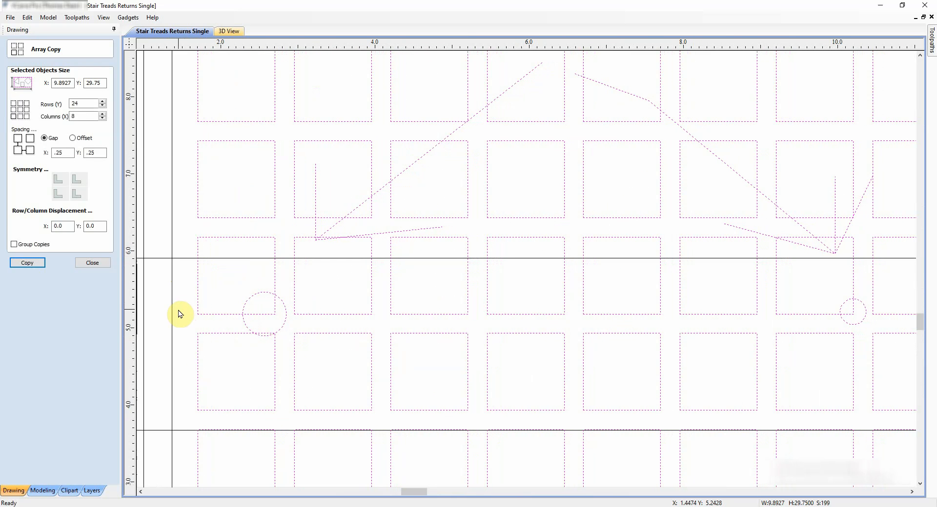
key(Left)
click(91, 262)
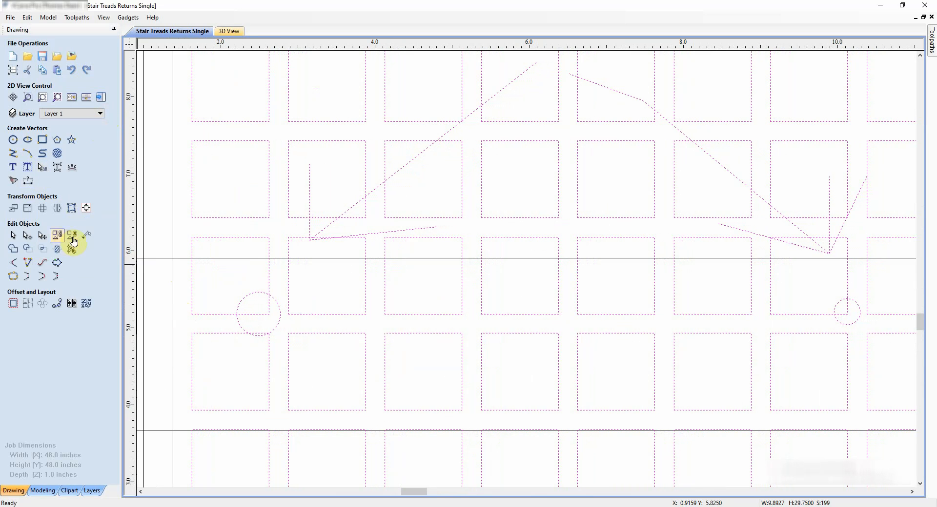
Step: Measure the gaps between the grid of squares and the inner rectangle's left and right edges
click(72, 237)
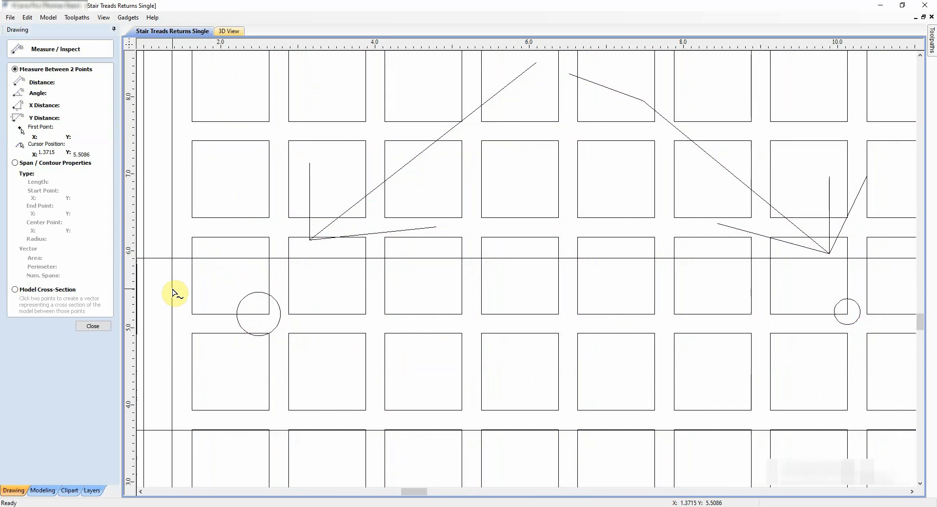
click(173, 289)
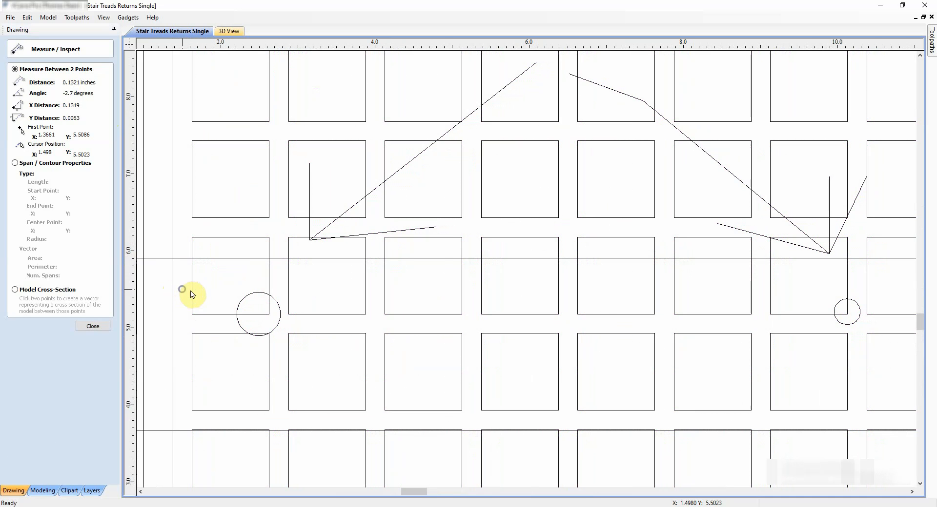
key(Escape)
scroll(717, 286, down, 3)
scroll(471, 268, up, 1)
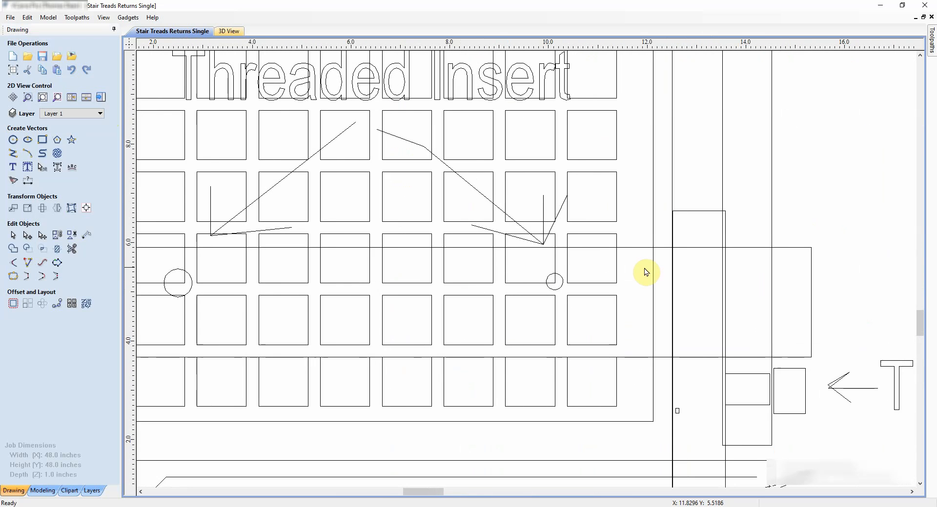
click(73, 237)
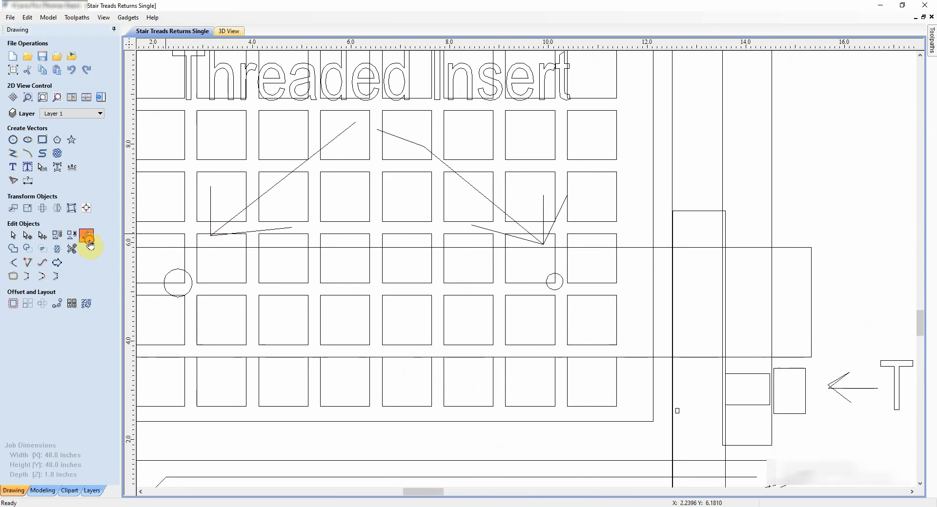
click(618, 268)
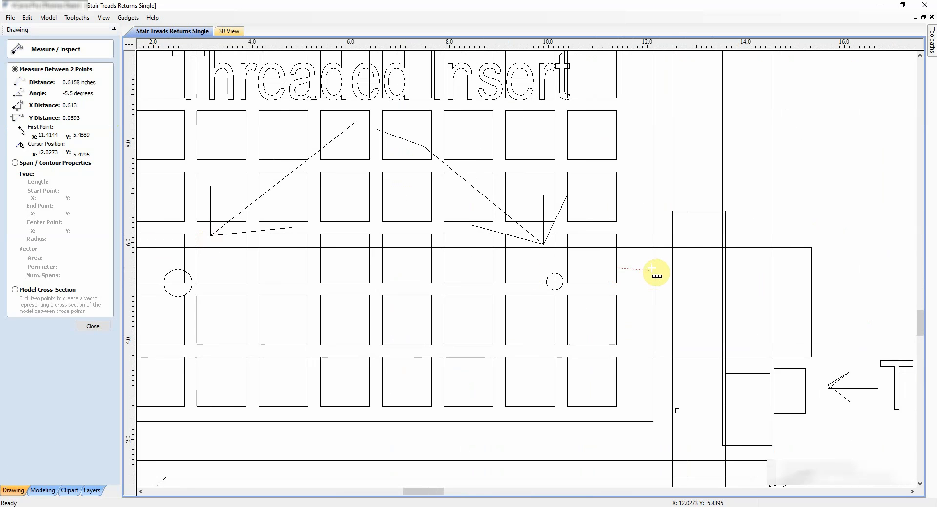
key(Escape)
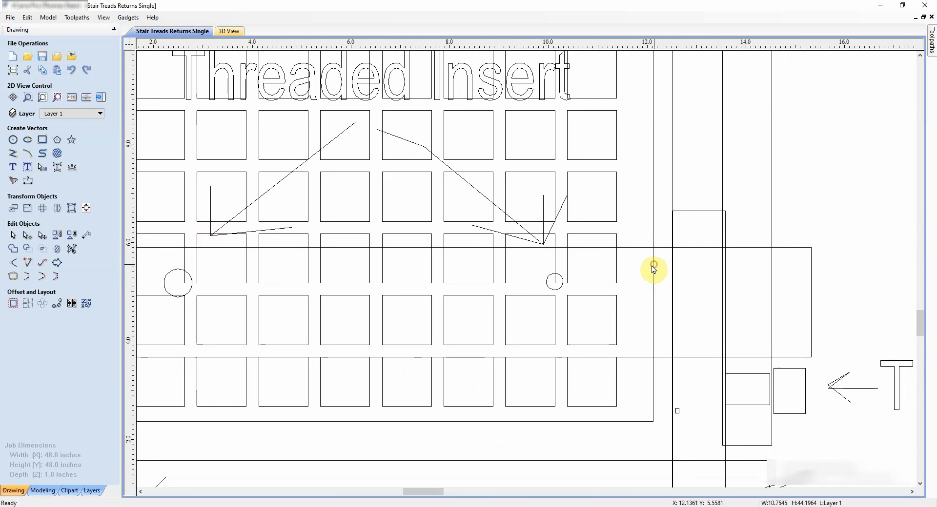
Step: Select the inner rectangle and pull its right edge in towards the grid, making it about 10.29 inches wide
click(653, 269)
click(652, 266)
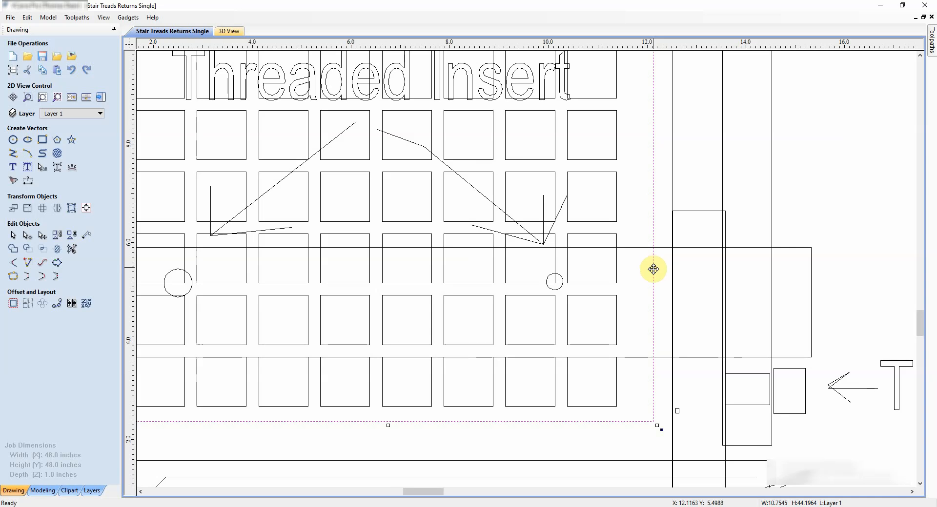
scroll(646, 151, down, 1)
scroll(647, 155, down, 2)
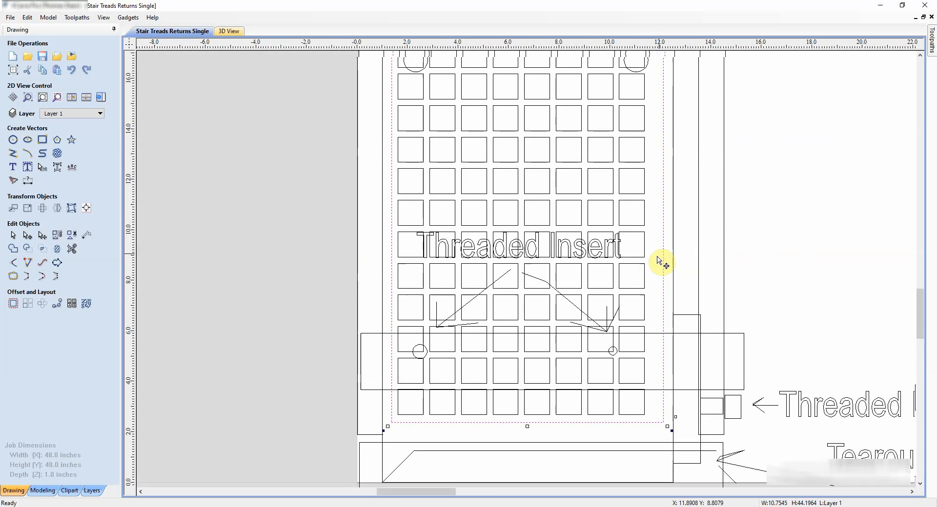
scroll(655, 184, down, 1)
scroll(654, 191, up, 3)
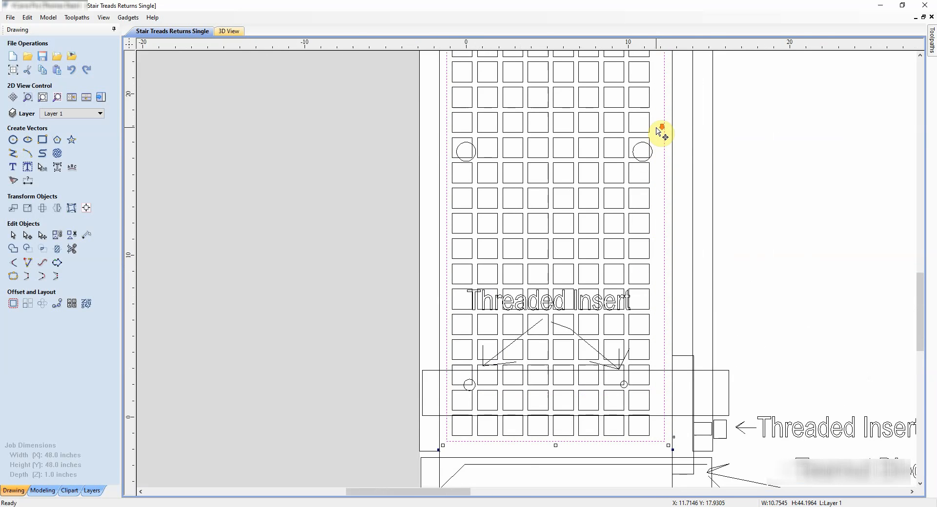
scroll(660, 117, down, 3)
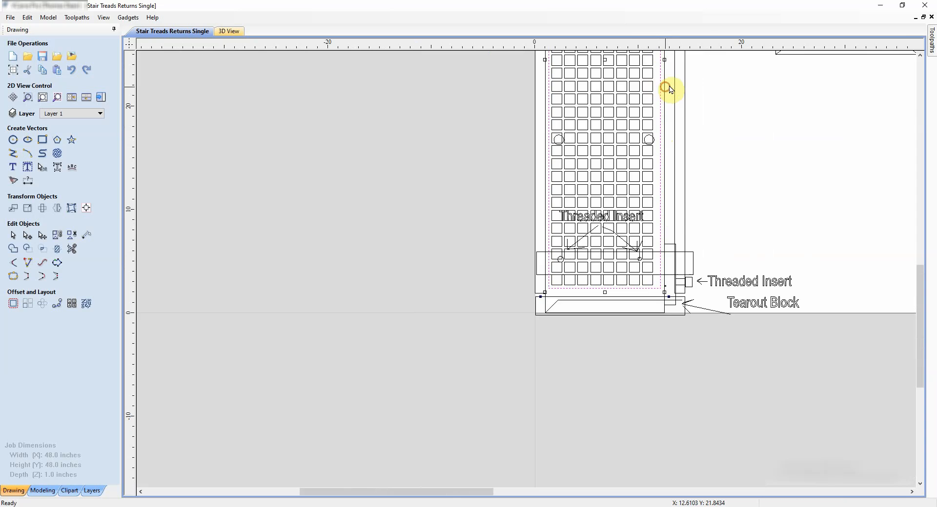
scroll(665, 88, down, 3)
scroll(577, 201, up, 3)
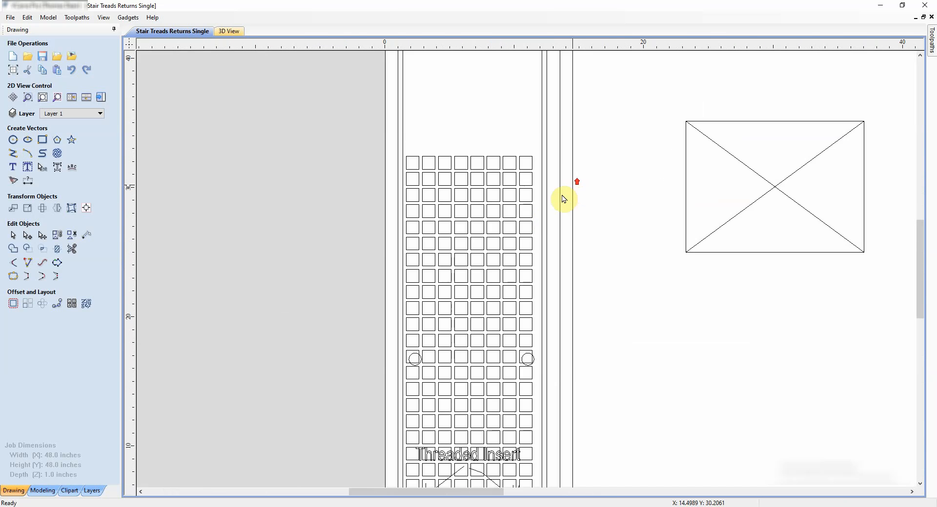
click(542, 232)
scroll(528, 294, up, 1)
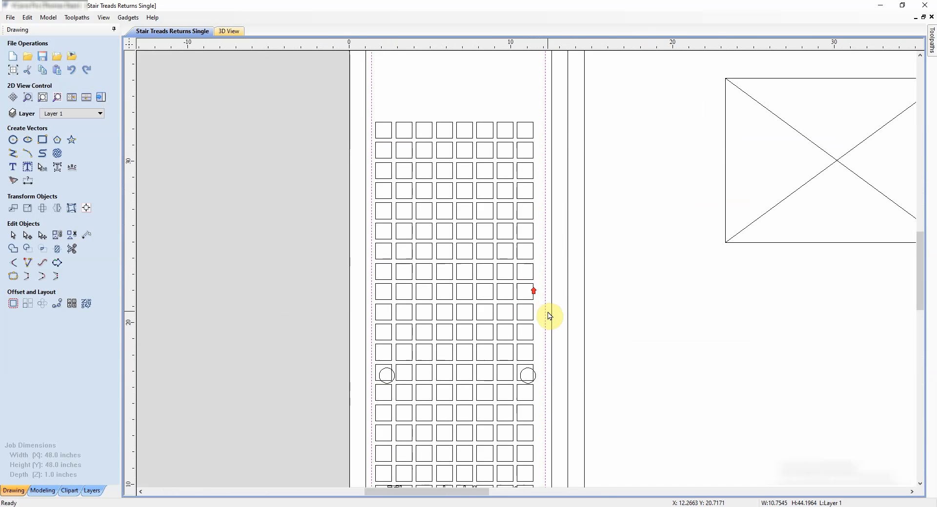
scroll(544, 252, up, 2)
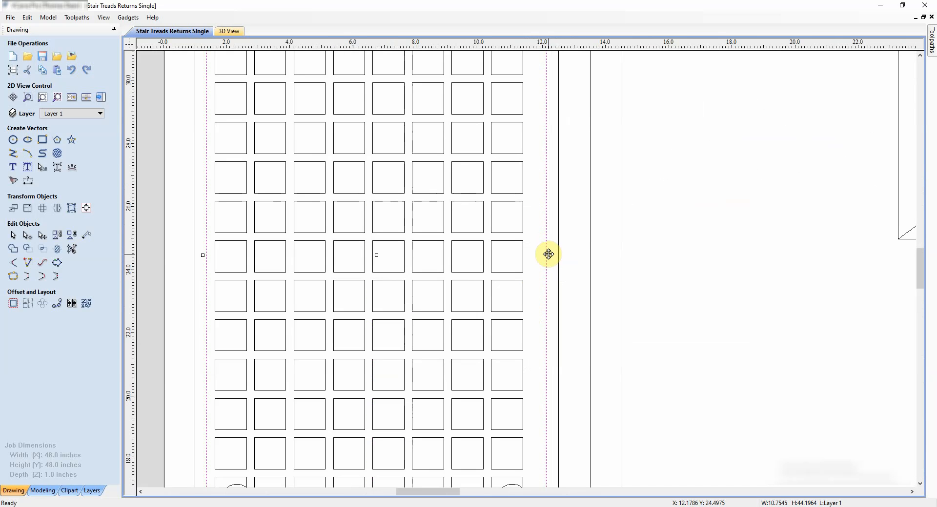
drag(551, 255, 531, 254)
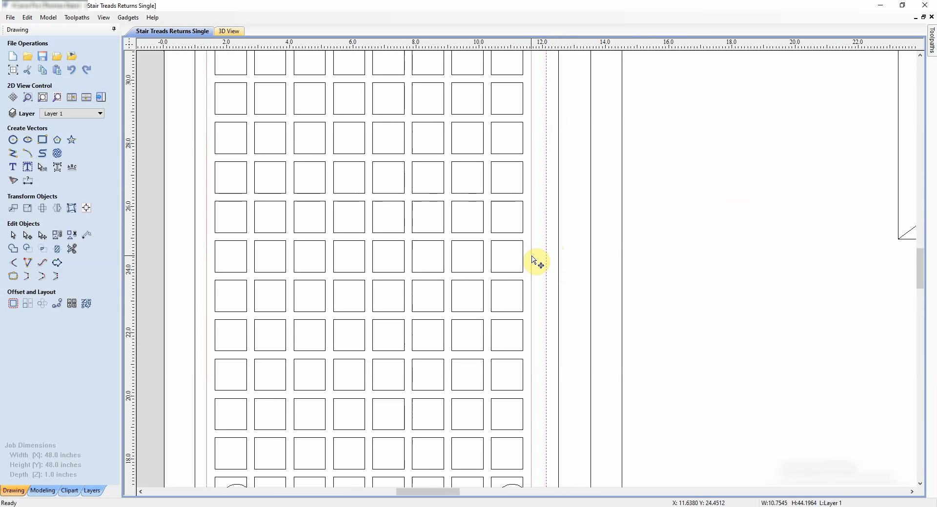
scroll(526, 266, up, 3)
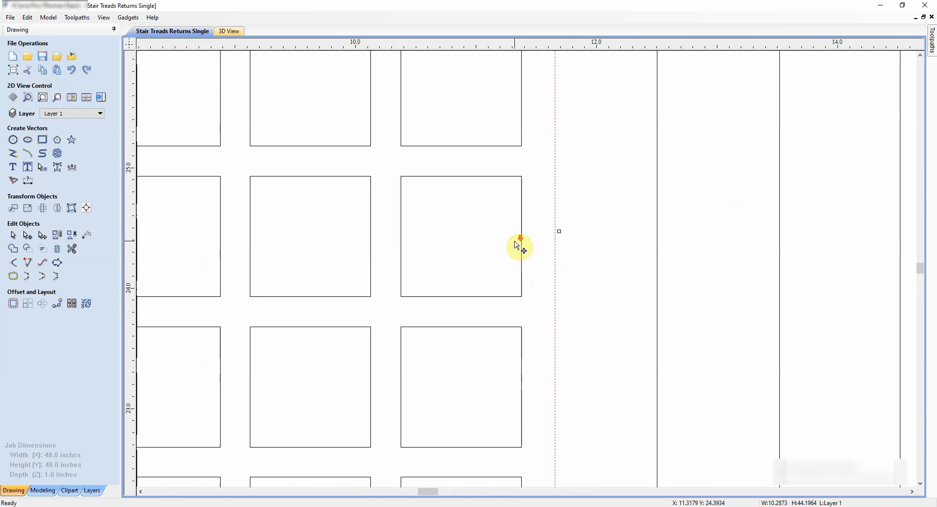
scroll(516, 244, down, 2)
scroll(519, 245, down, 4)
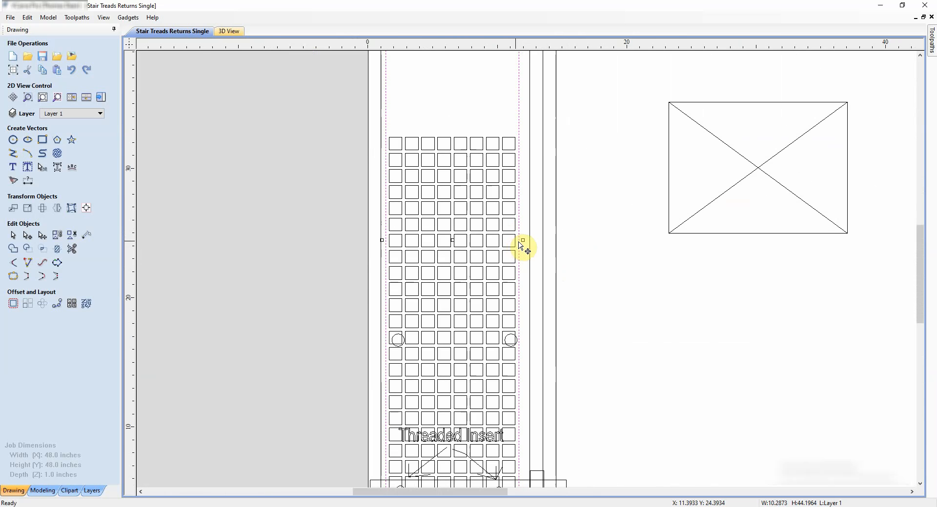
scroll(323, 276, down, 2)
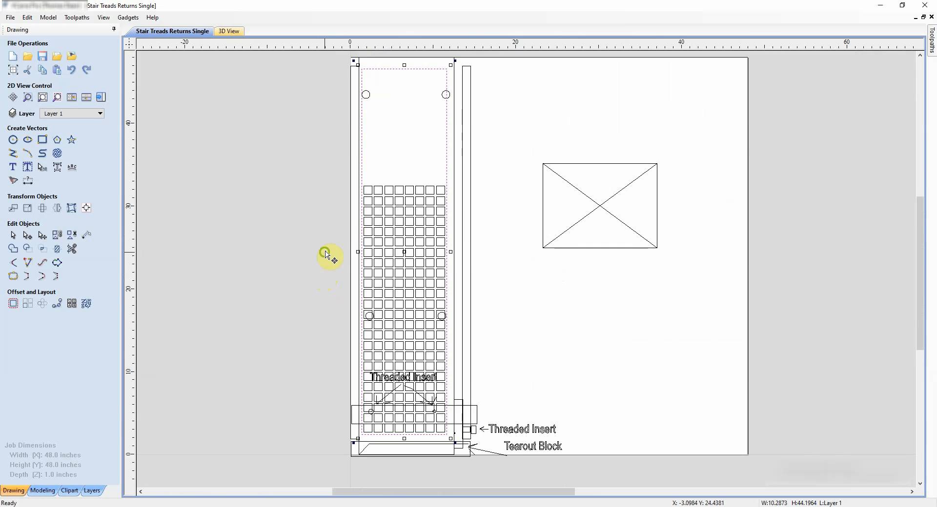
middle_drag(326, 255, 352, 188)
click(347, 230)
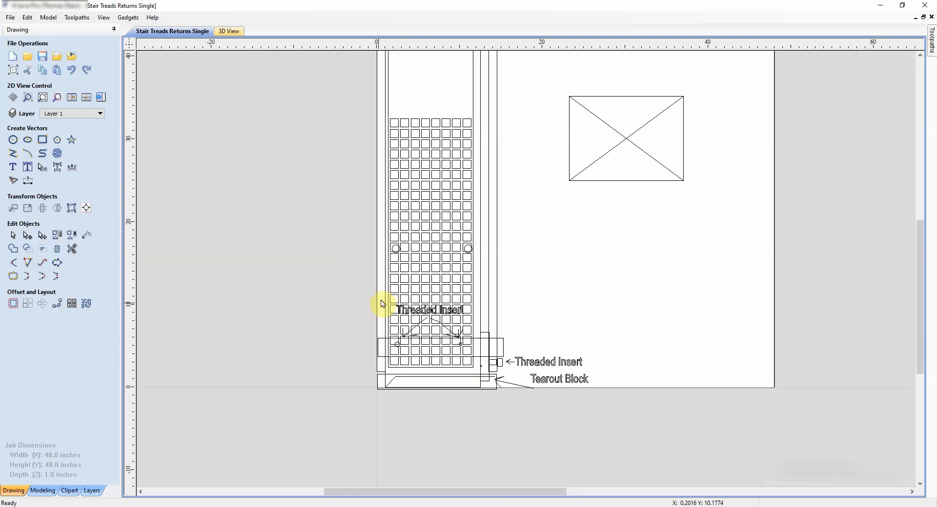
Step: Draw a short slanting line, about 0.47 by 0.38 inches, from the middle of the lower profile's sloped edge into the profile
scroll(343, 396, up, 10)
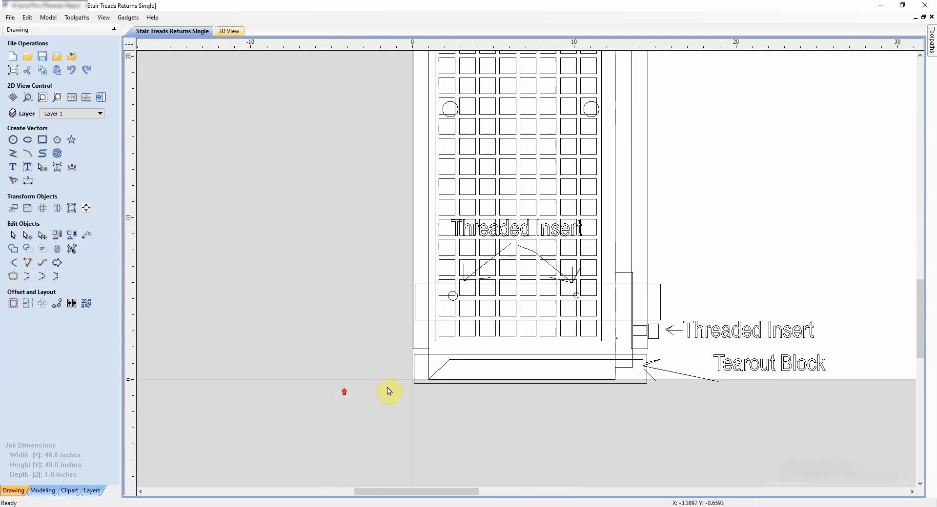
middle_drag(348, 234, 312, 208)
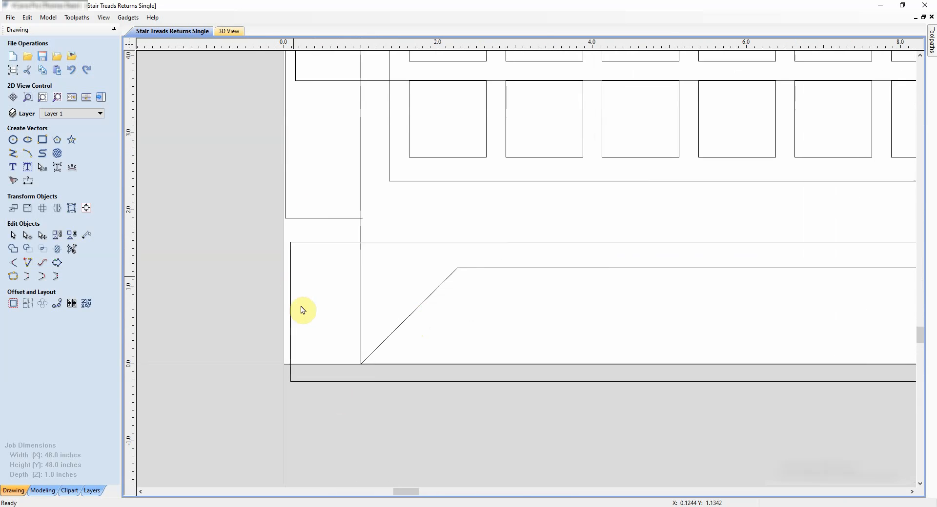
scroll(316, 303, up, 2)
middle_drag(316, 302, 259, 286)
scroll(283, 290, down, 3)
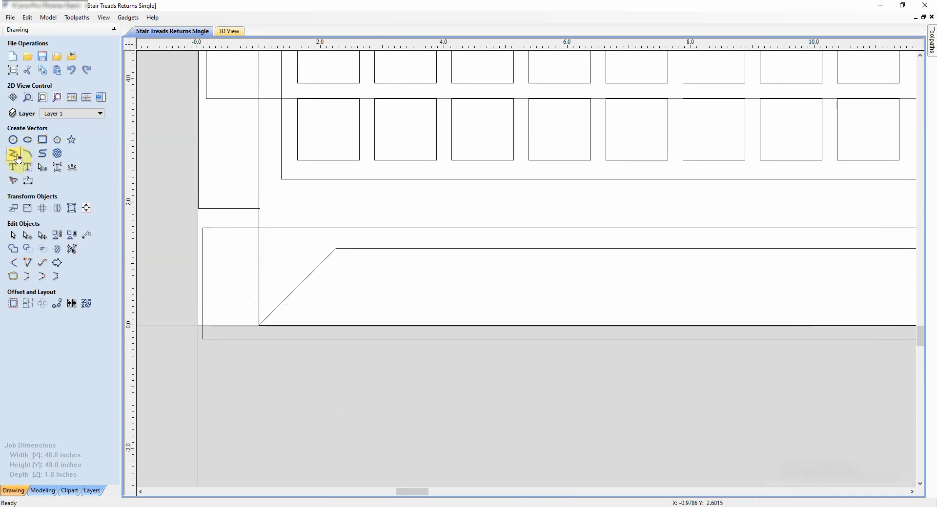
click(13, 153)
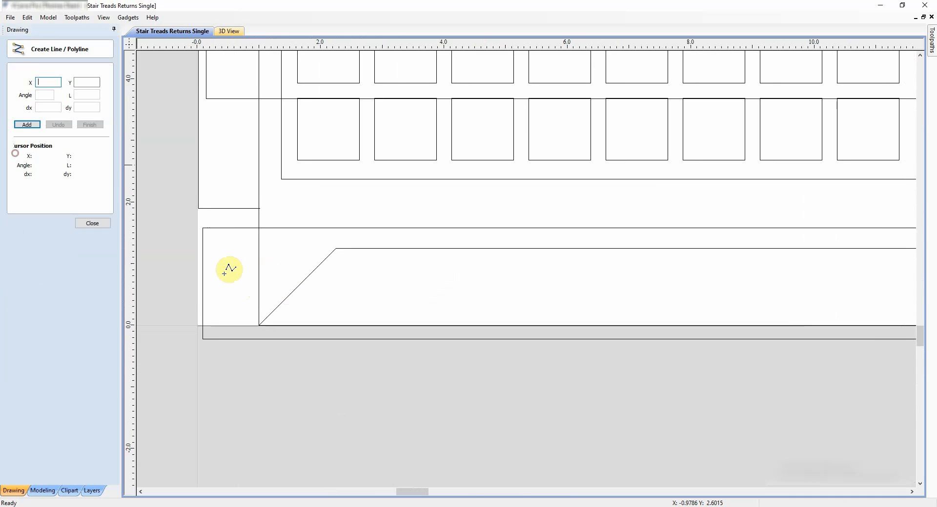
click(306, 279)
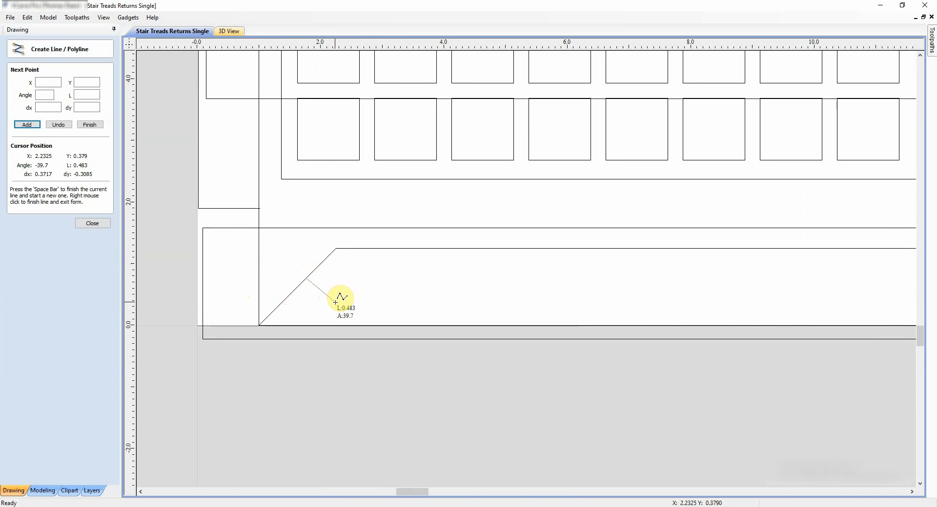
click(335, 302)
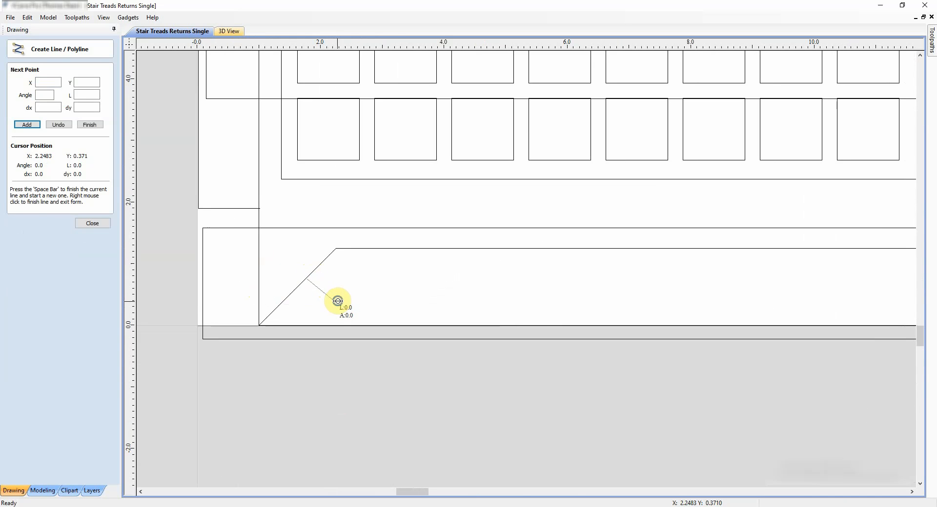
right_click(336, 302)
Step: Draw a 0.5-inch vertical line down from the lower profile's top edge, at about X 4.21
middle_drag(401, 296, 288, 250)
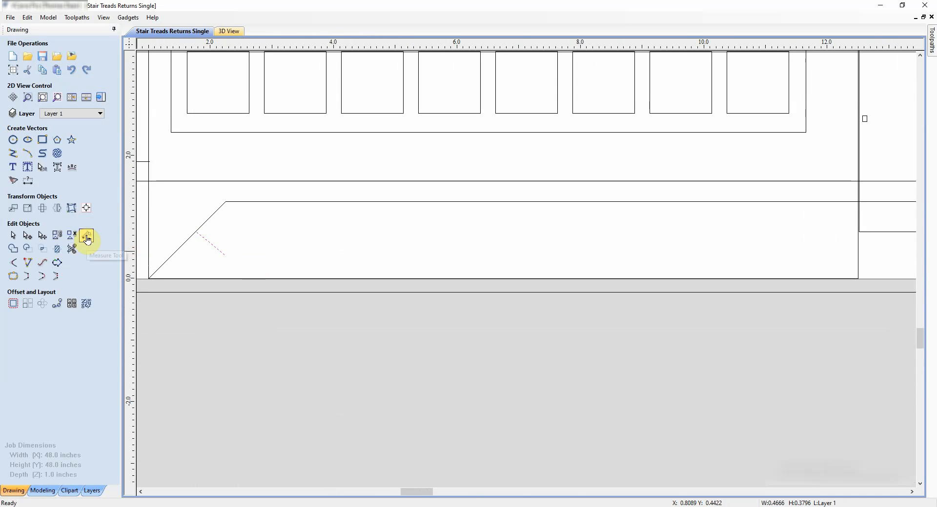
click(14, 156)
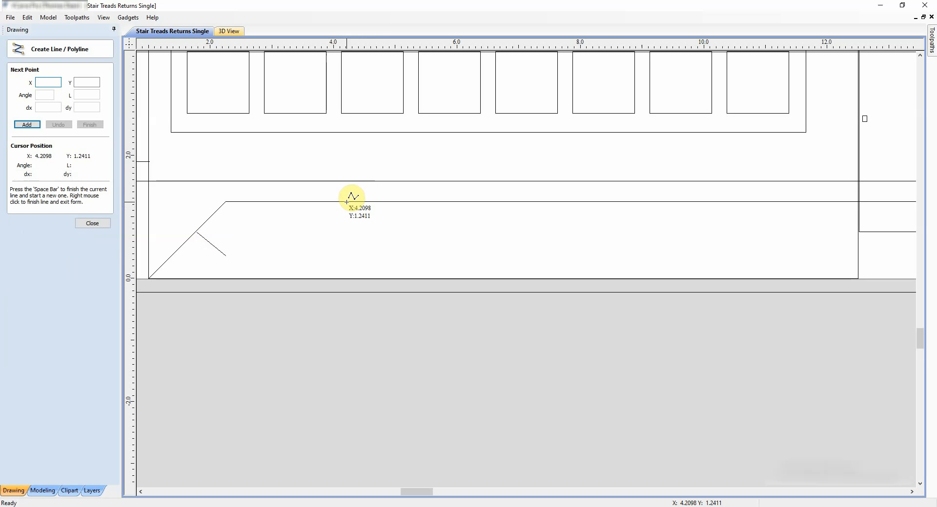
click(346, 201)
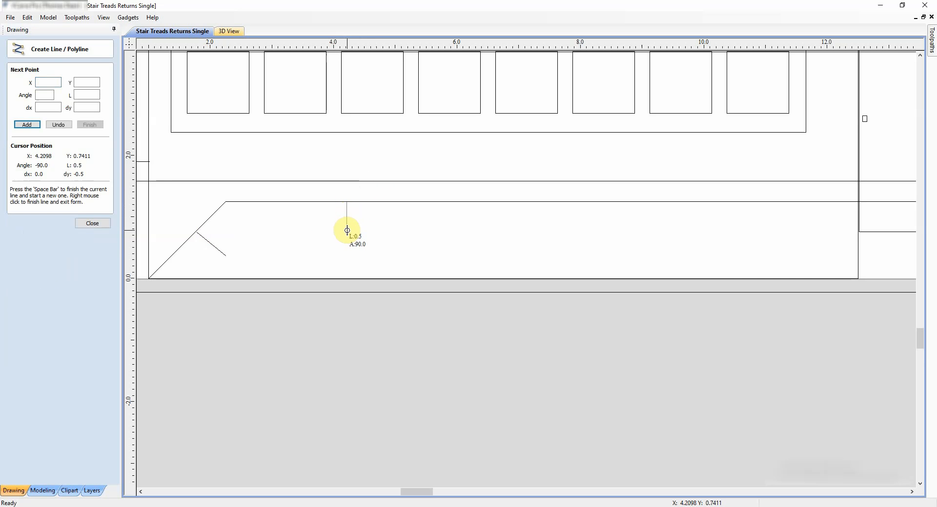
click(347, 231)
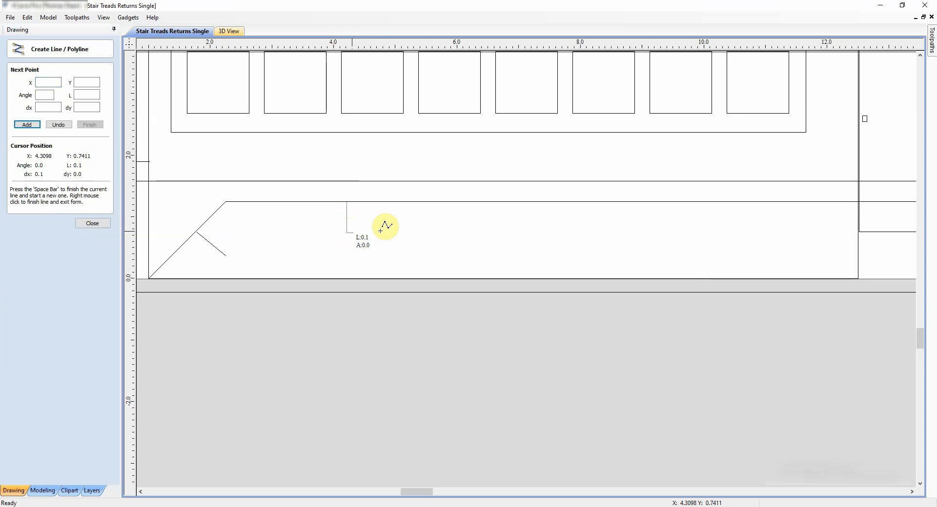
right_click(389, 226)
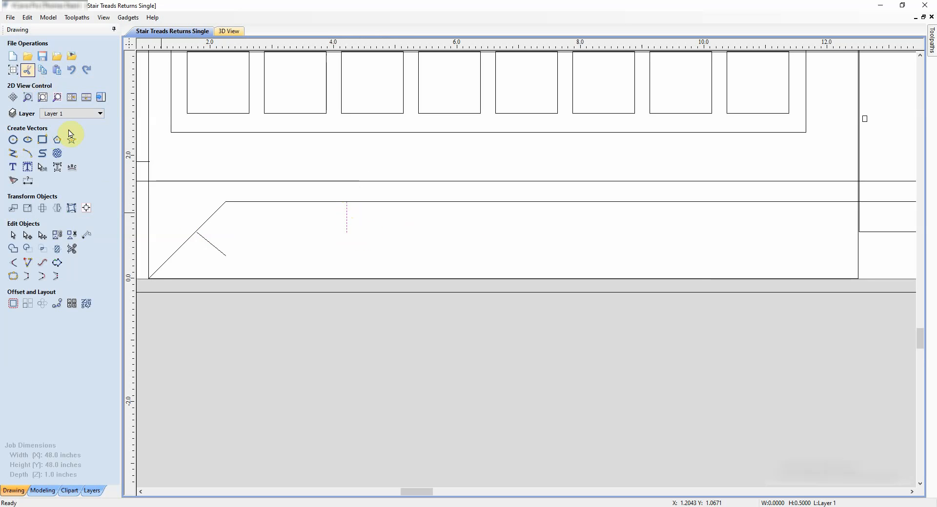
Step: Draw a 0.3-inch vertical line down from the lower profile's top edge, at about X 11.04
click(13, 156)
middle_drag(736, 209, 548, 225)
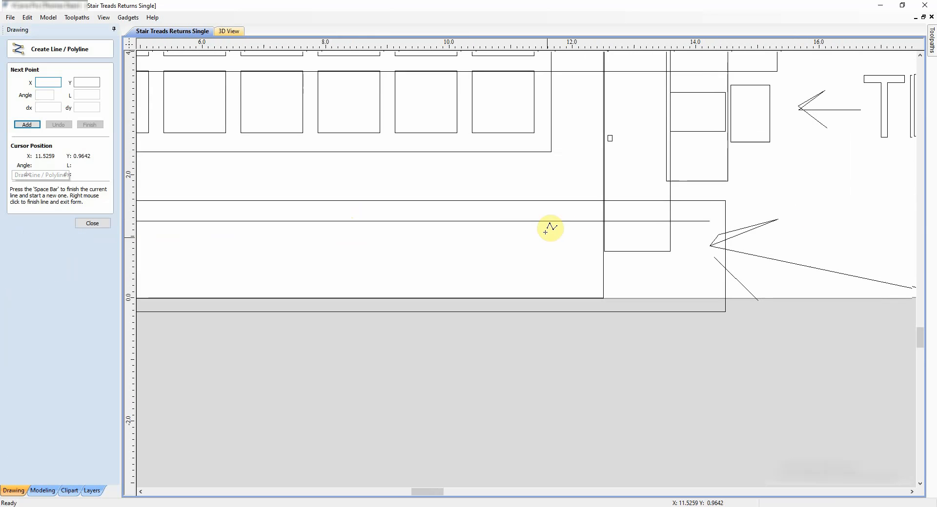
click(513, 222)
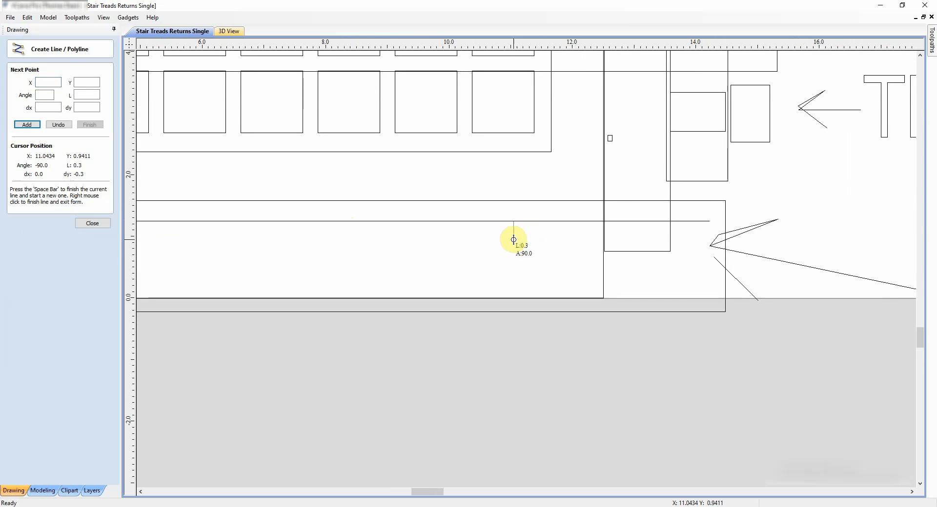
click(514, 243)
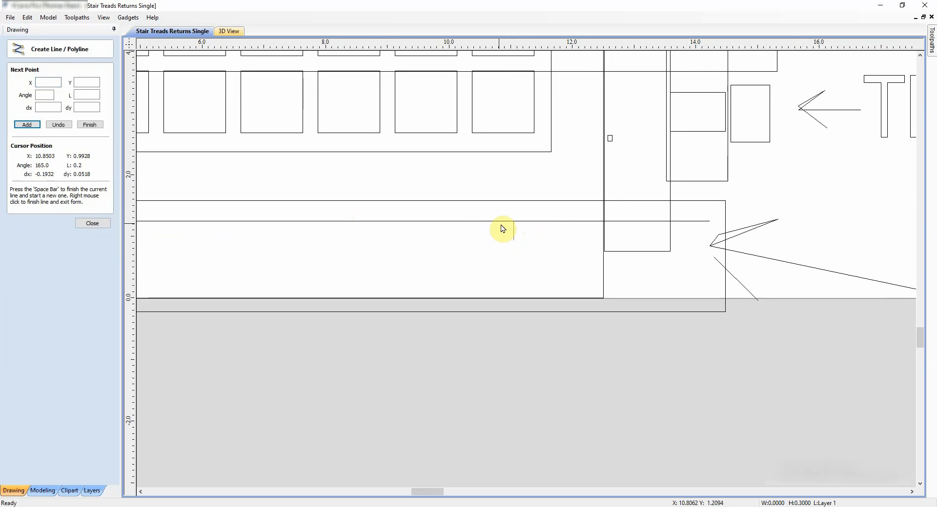
right_click(516, 235)
scroll(438, 246, down, 5)
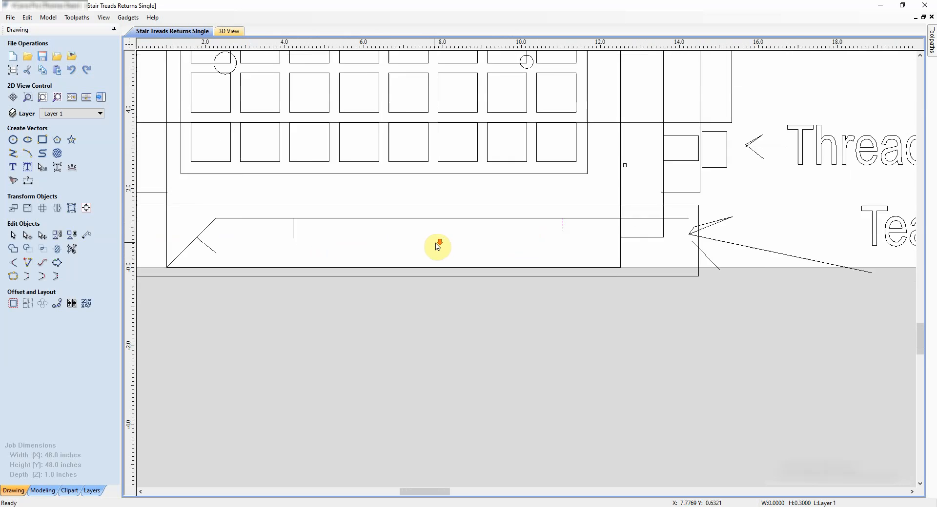
scroll(356, 249, up, 5)
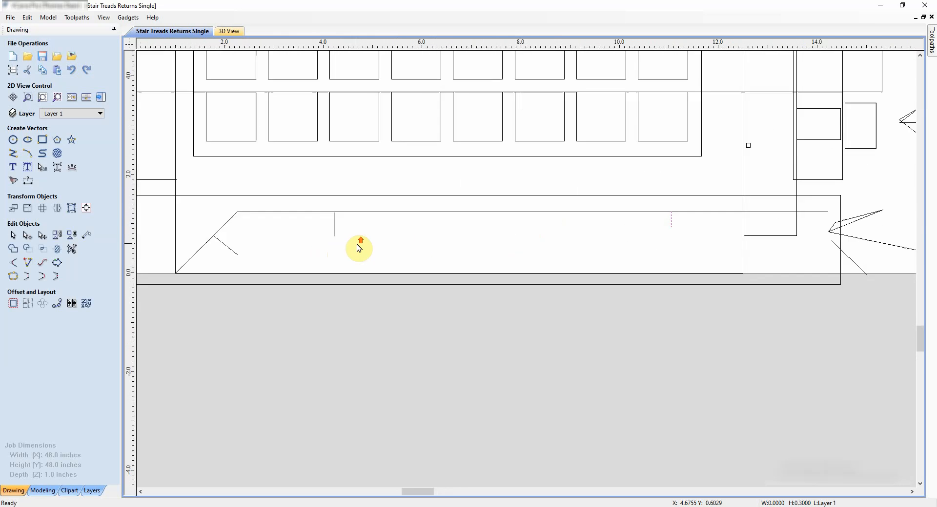
scroll(354, 248, down, 4)
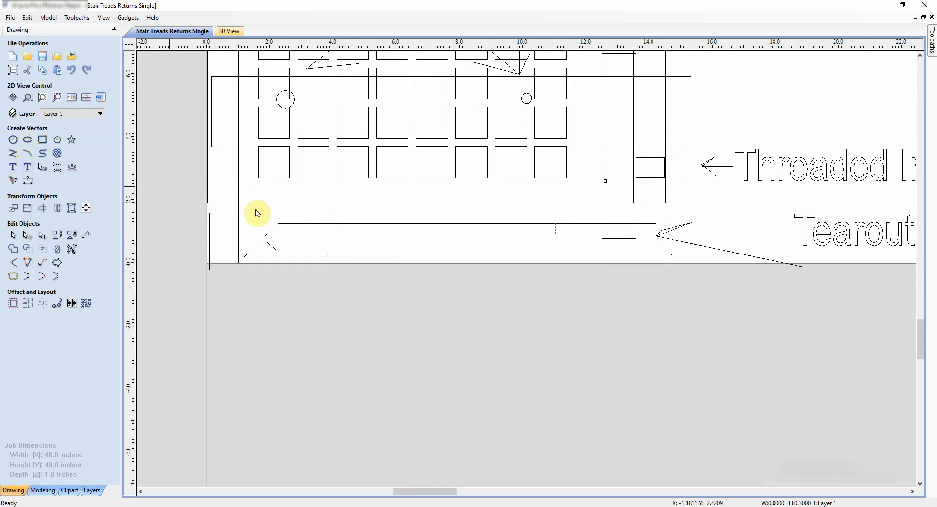
Step: Draw a rectangle about 11.51 by 1.28 inches directly below the lower profile's base line, starting at X 1.0
scroll(247, 254, up, 4)
scroll(166, 253, down, 3)
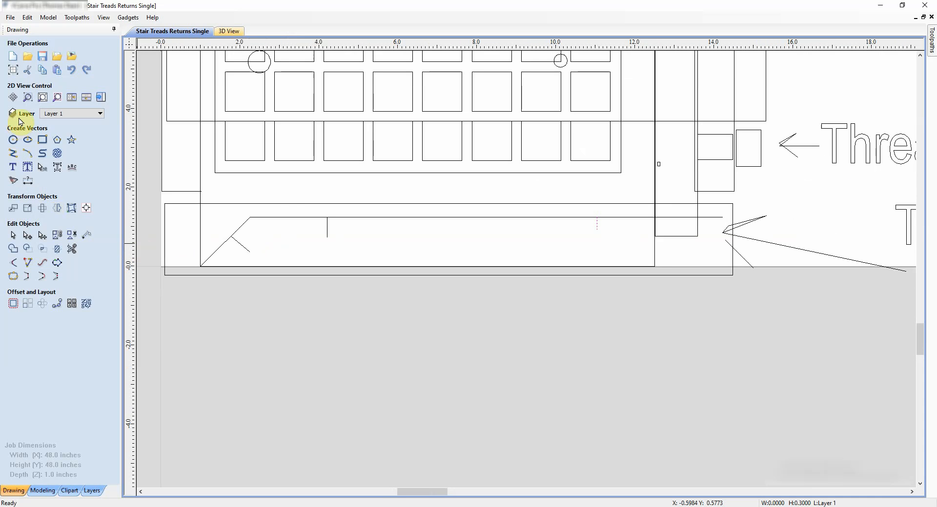
click(46, 143)
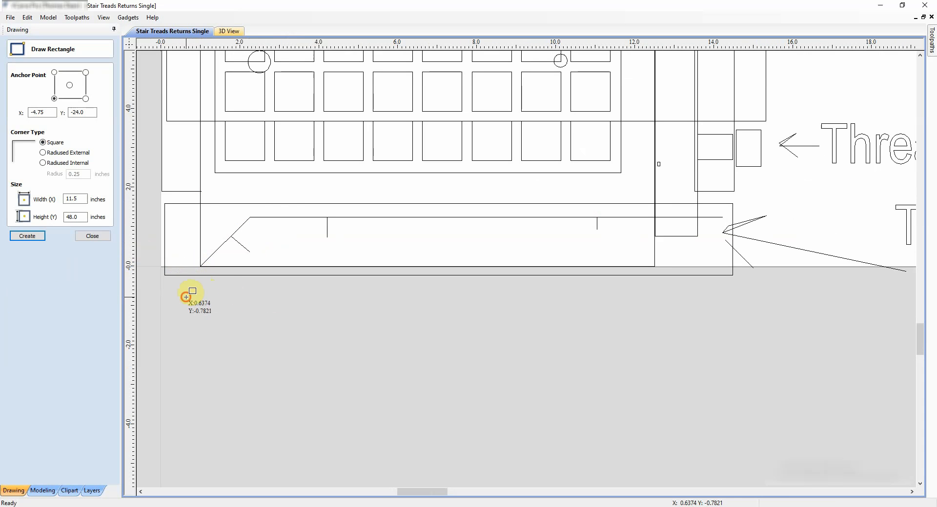
click(92, 236)
click(39, 142)
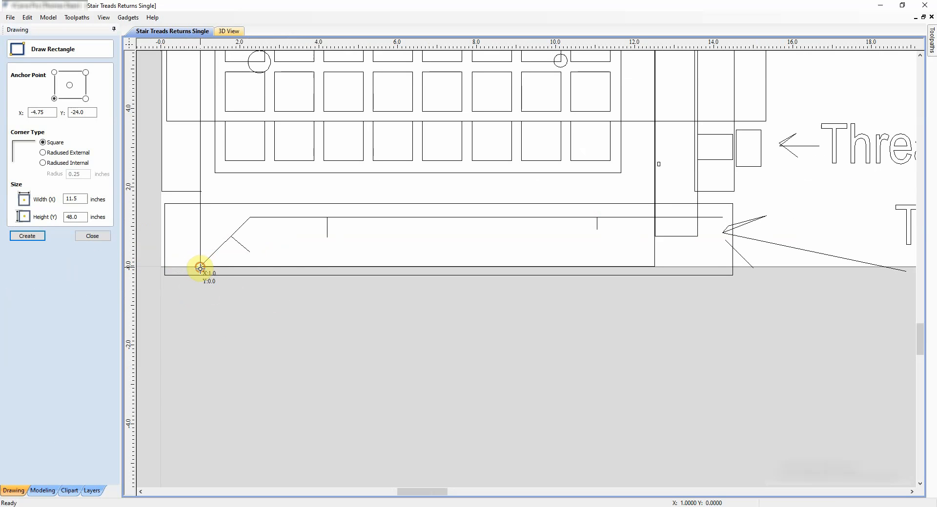
drag(200, 277, 203, 293)
drag(719, 357, 655, 317)
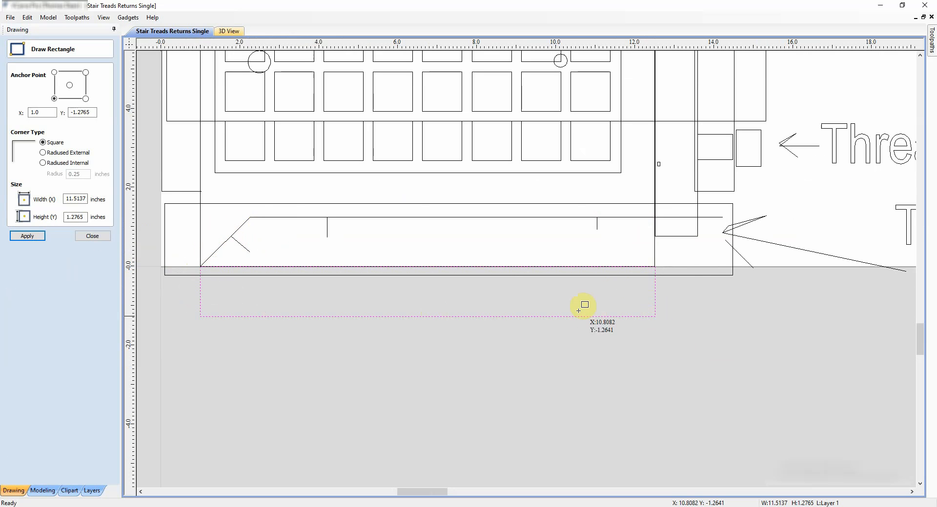
key(Escape)
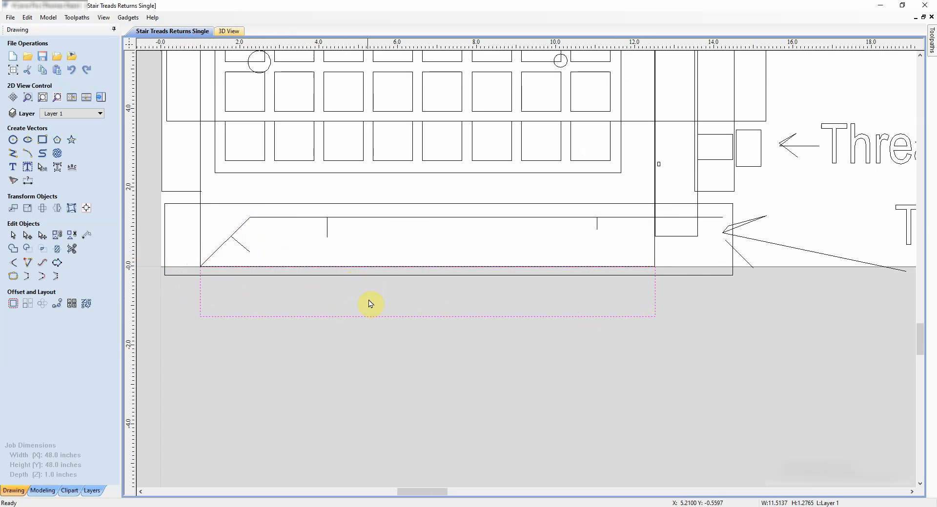
click(417, 297)
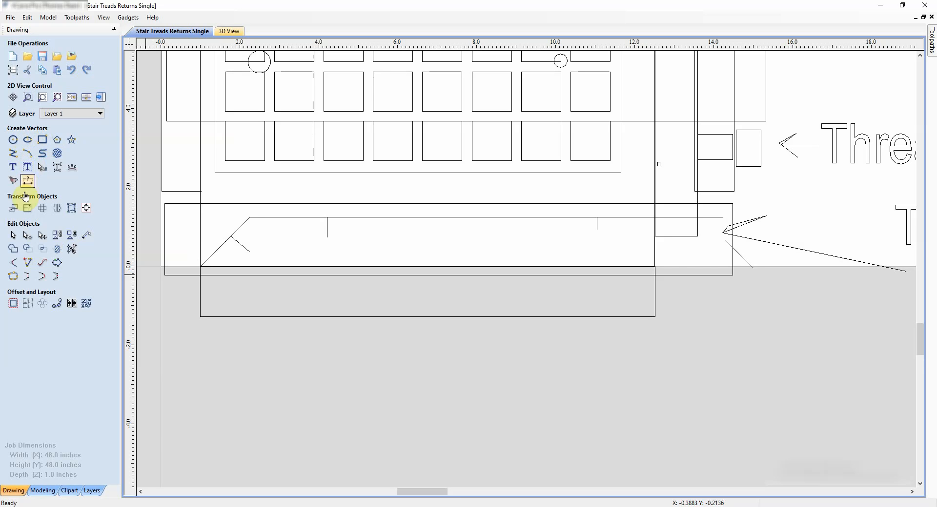
Step: Draw a polyline outline about 10.5 inches wide with a 45-degree slanted end inside the lower profile, extending below its base line
click(43, 139)
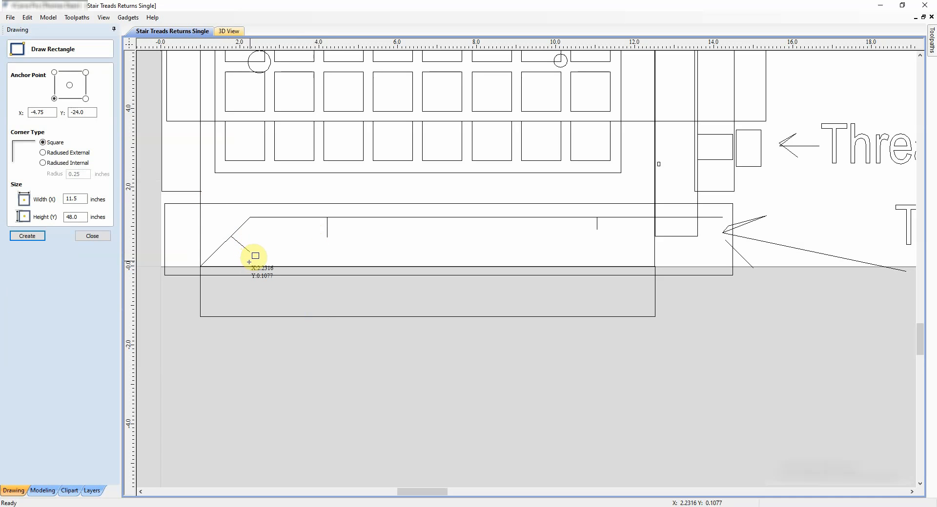
click(103, 237)
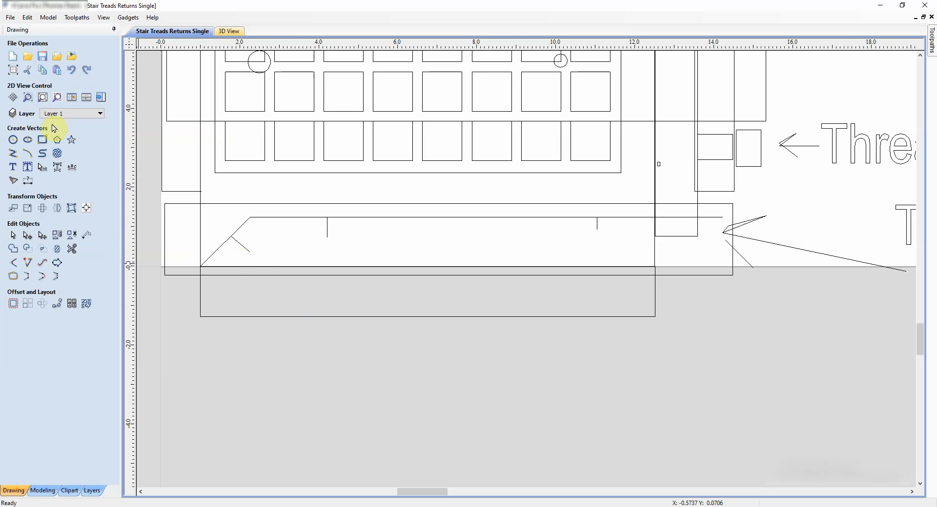
click(14, 154)
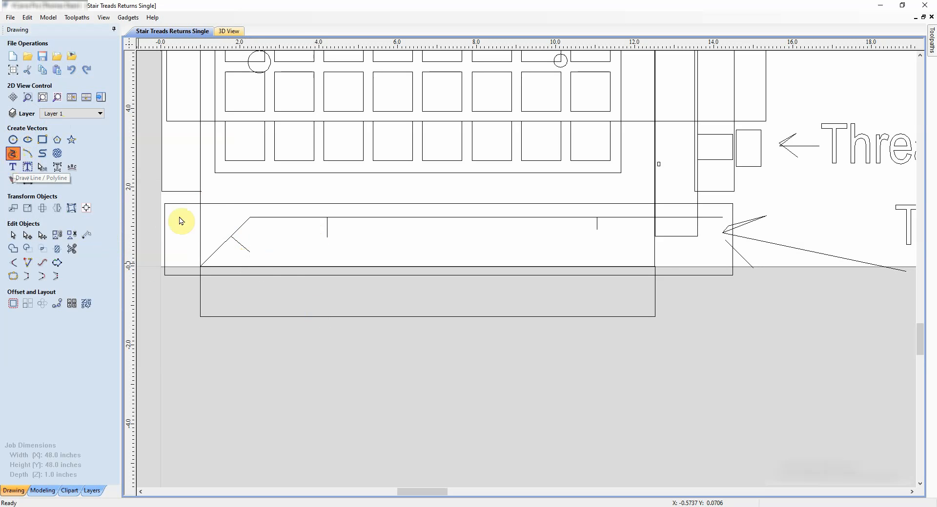
click(238, 265)
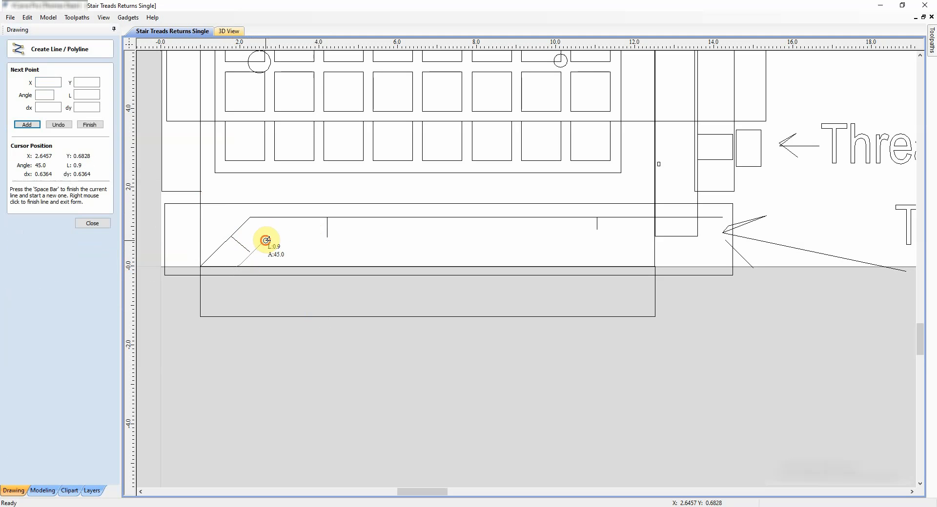
click(266, 240)
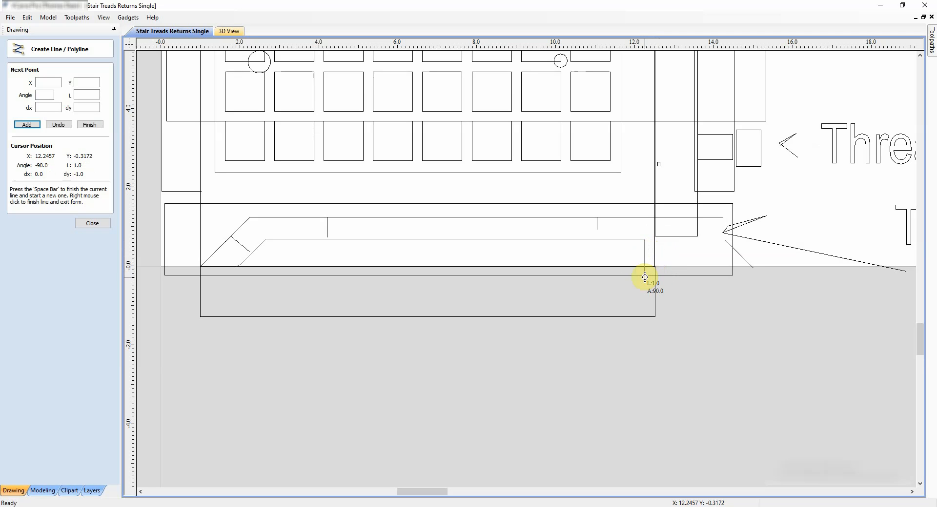
click(644, 283)
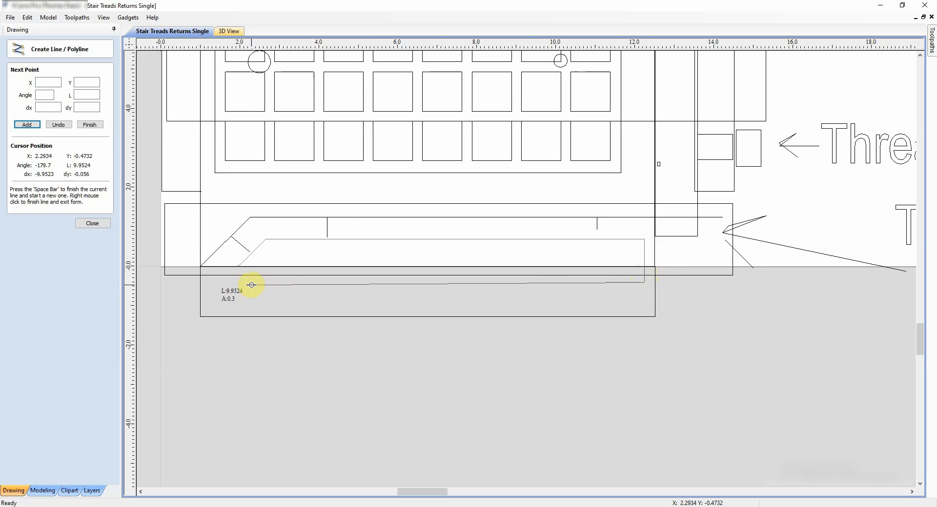
click(230, 282)
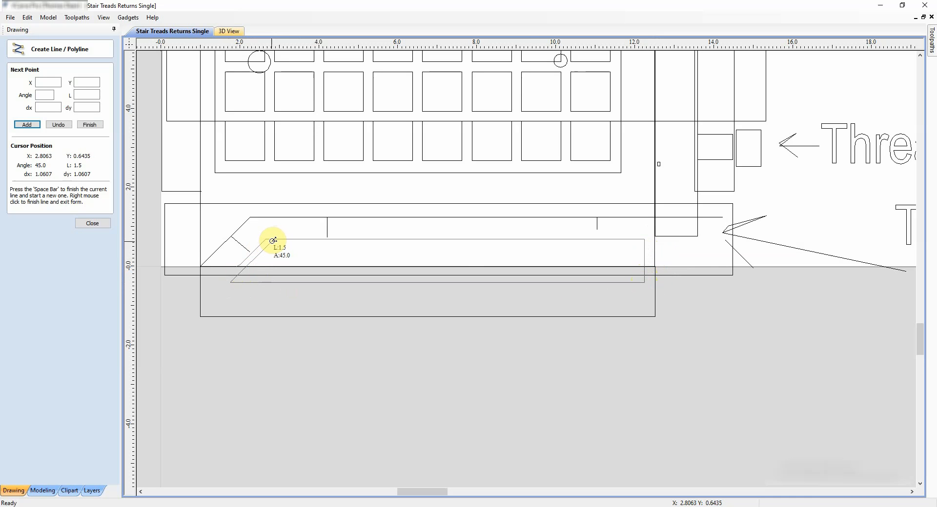
click(272, 239)
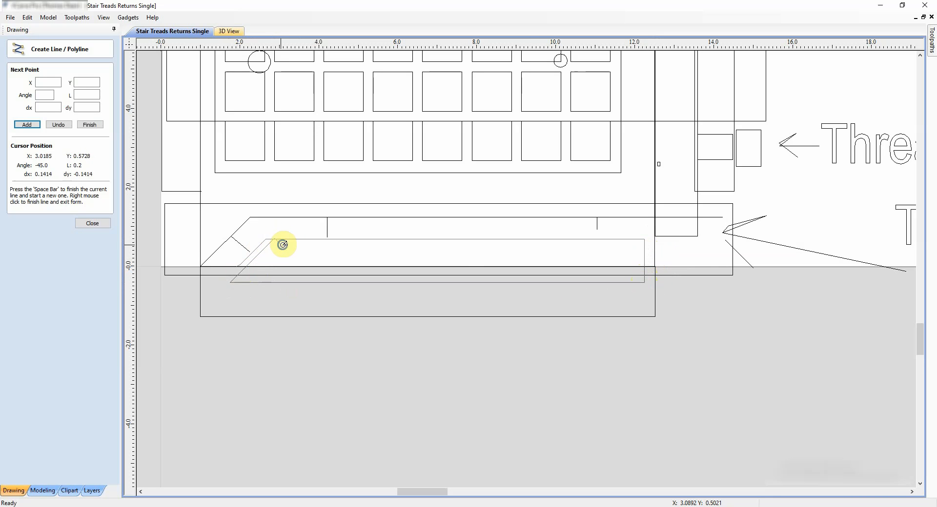
right_click(309, 251)
Step: Edit the nodes of the new outline and move the end point of its inner slope down onto the top edge
scroll(269, 251, up, 4)
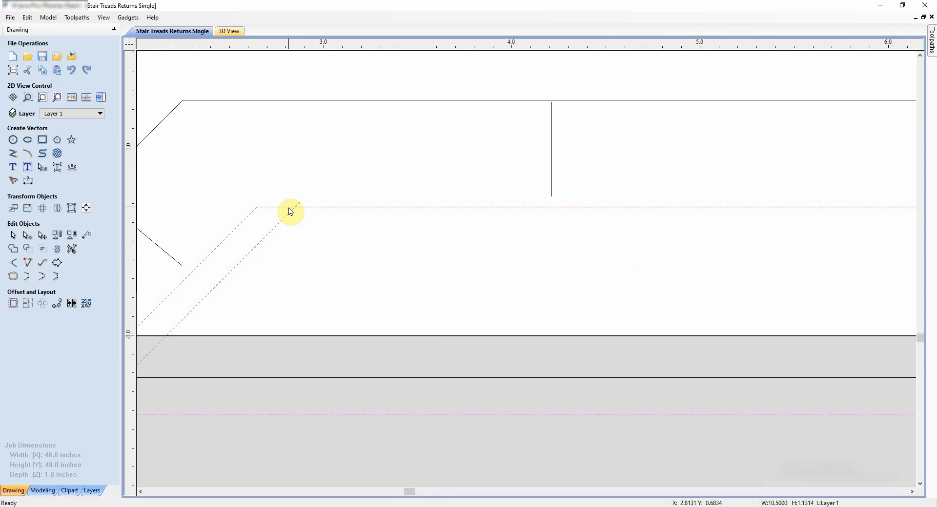
right_click(295, 210)
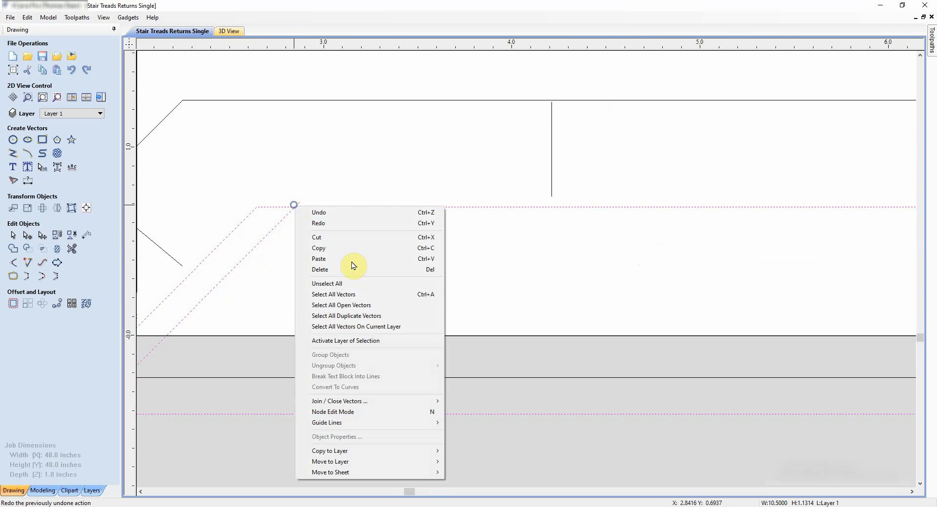
click(347, 412)
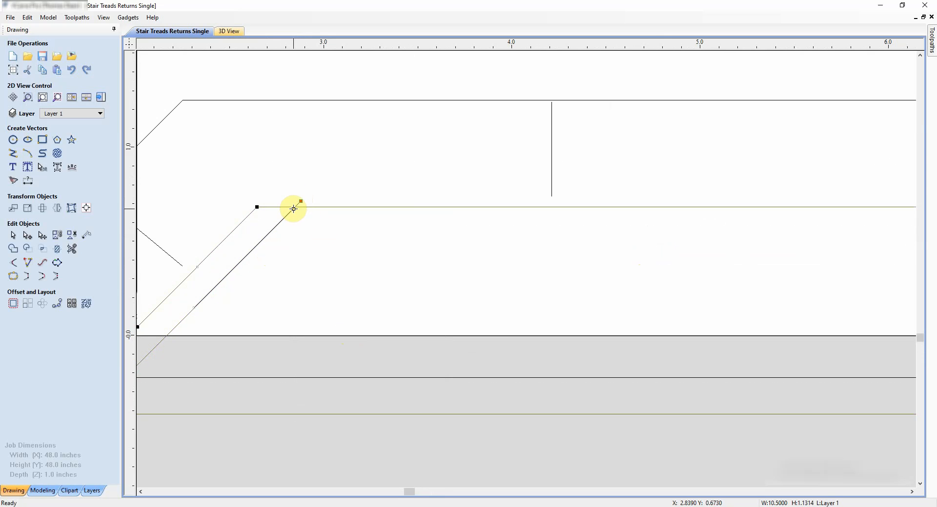
drag(293, 209, 293, 207)
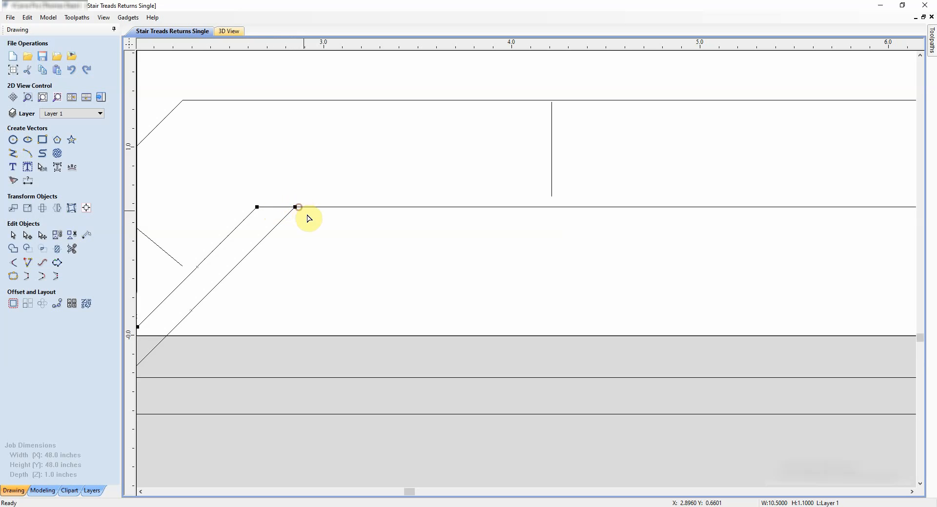
Step: Cut the outline at its outer slope's upper corner and move the top edge's cut end onto the inner slope's end point
right_click(255, 209)
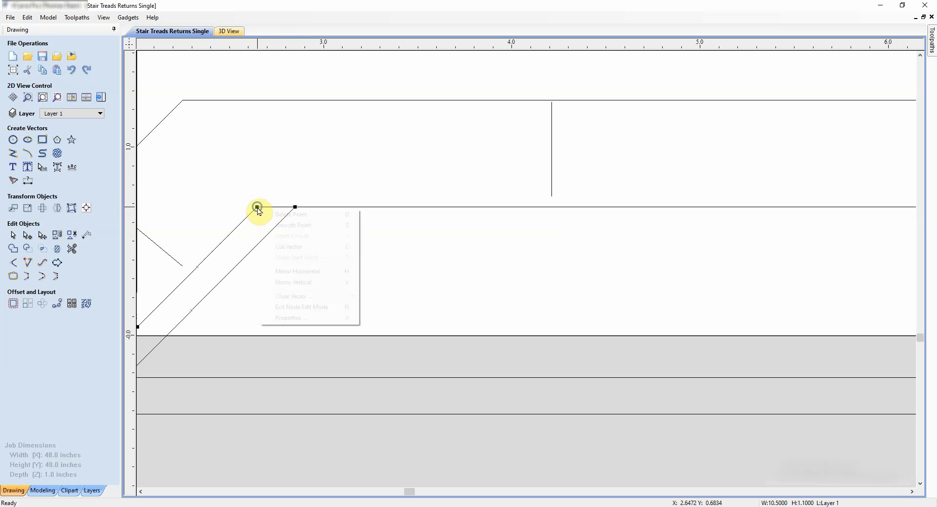
click(312, 247)
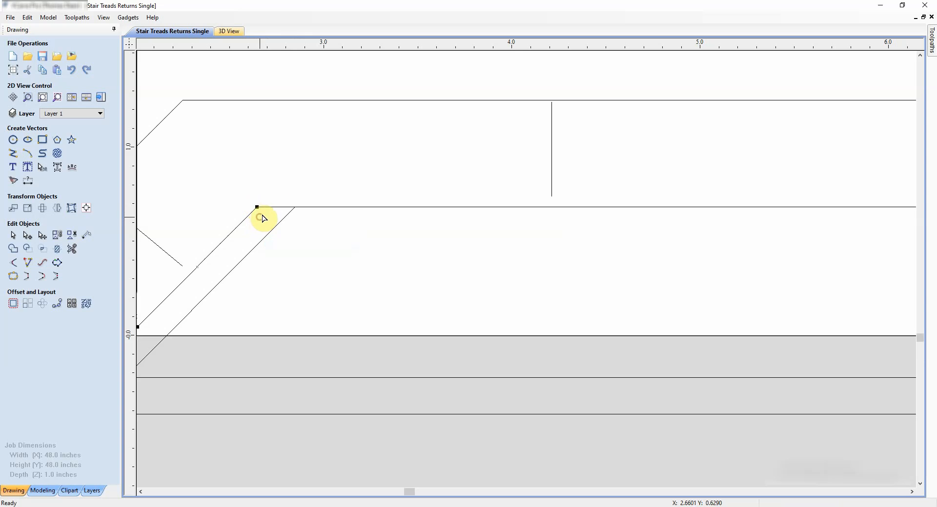
click(261, 210)
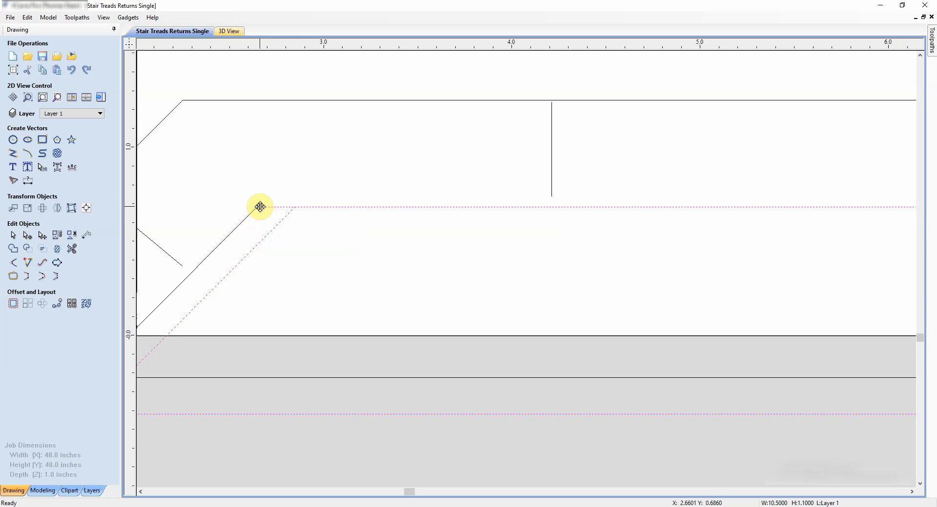
right_click(260, 207)
click(307, 412)
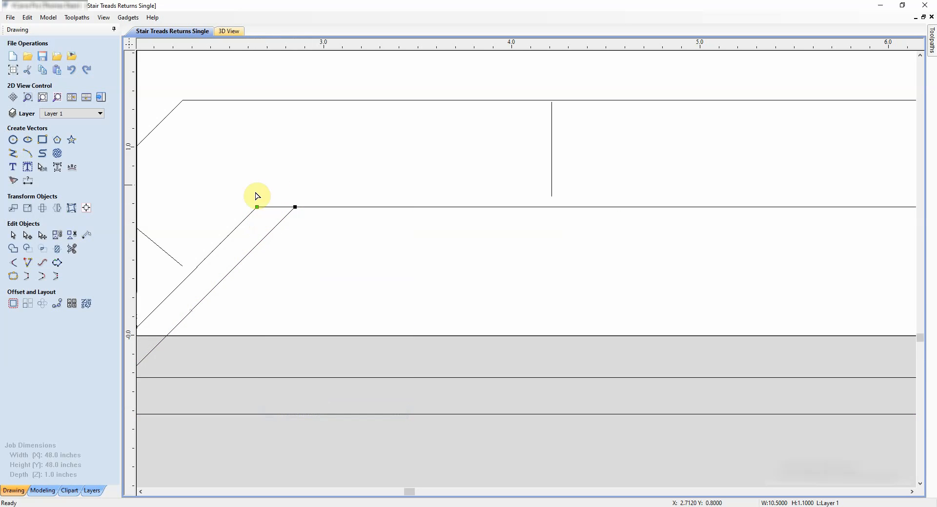
drag(256, 206, 295, 208)
click(304, 219)
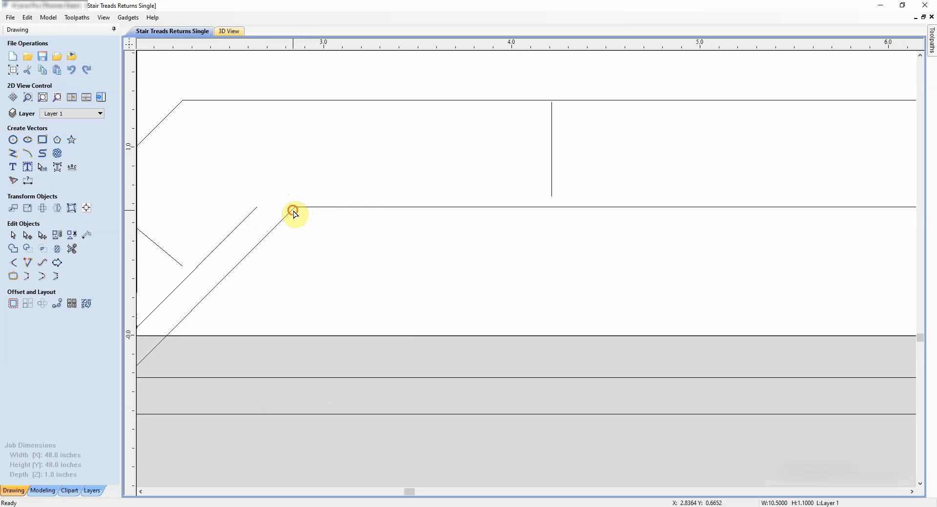
click(294, 211)
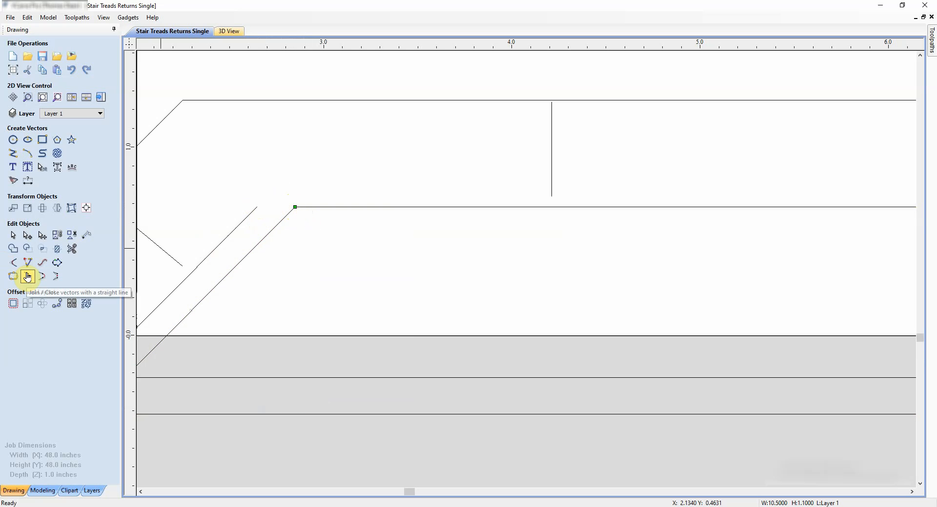
scroll(341, 266, down, 2)
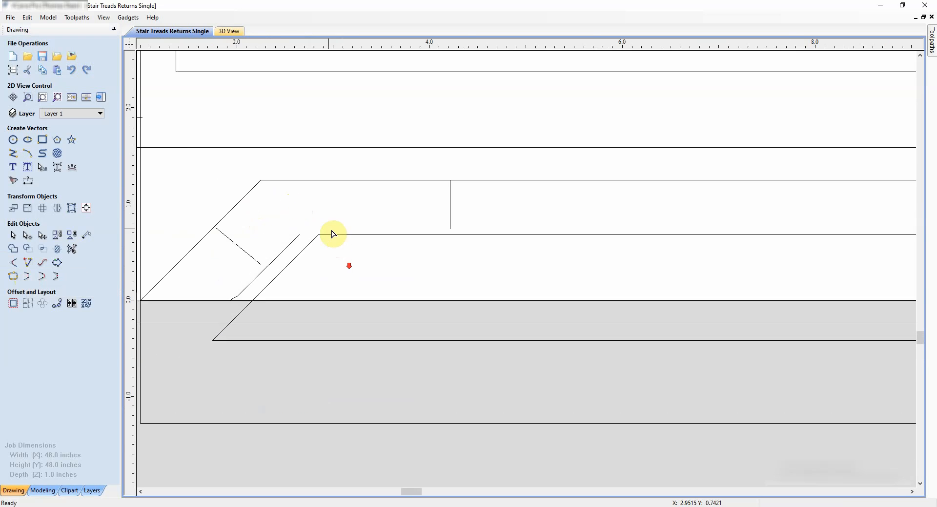
click(310, 243)
Step: Draw a small rectangle about 0.45 by 0.63 inches just inside the outline's slanted end
scroll(371, 246, down, 2)
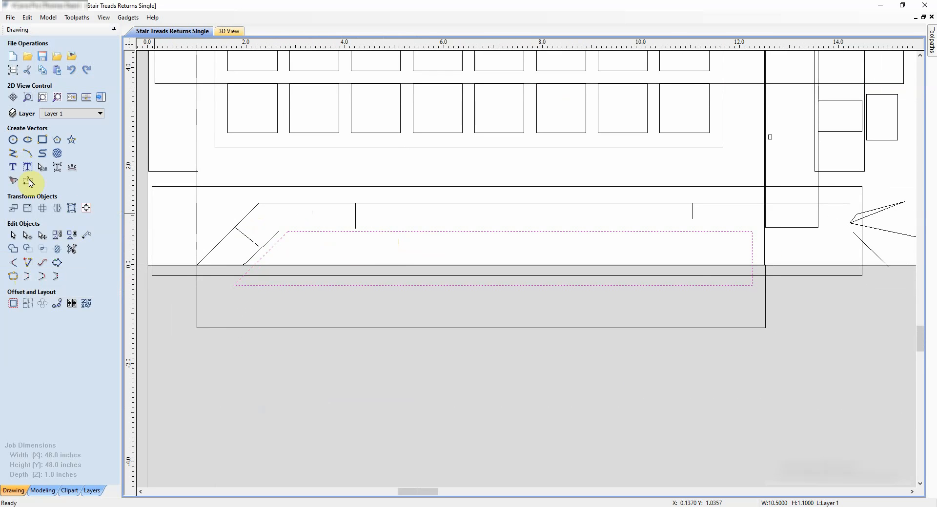
click(43, 145)
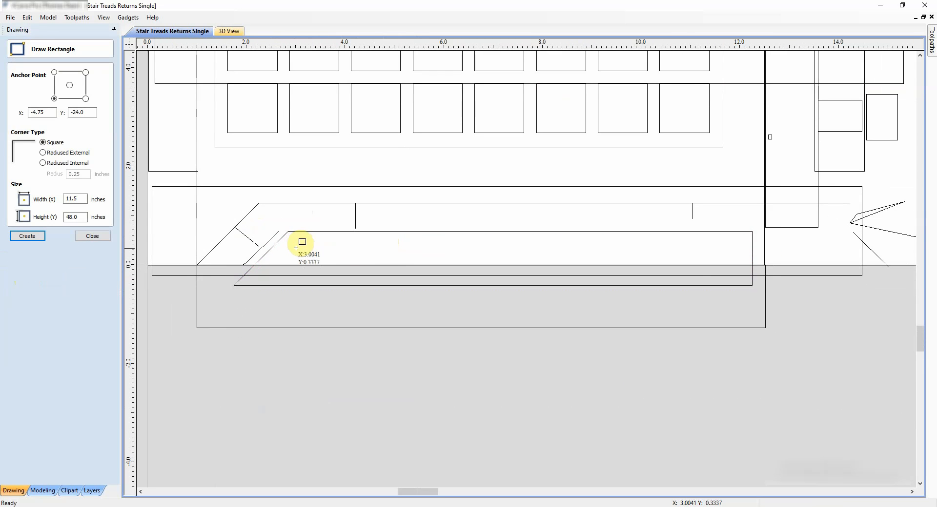
click(90, 236)
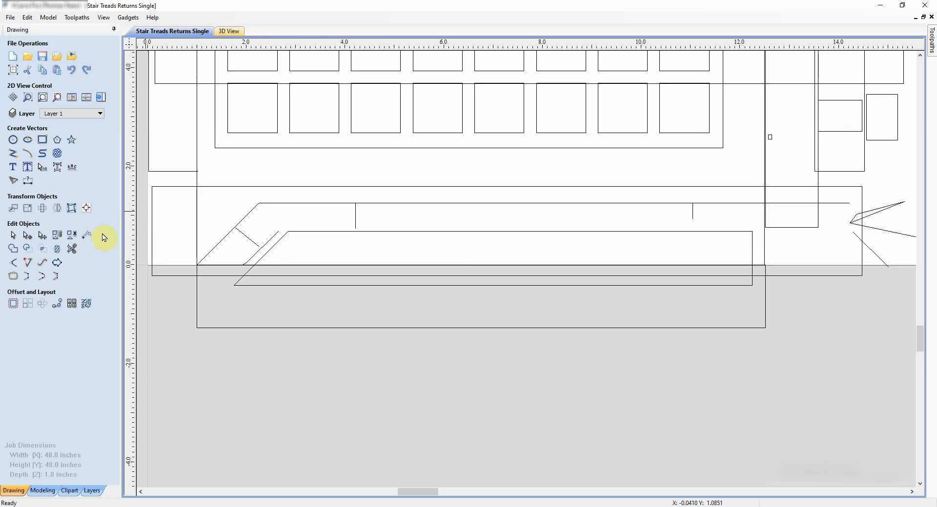
click(42, 140)
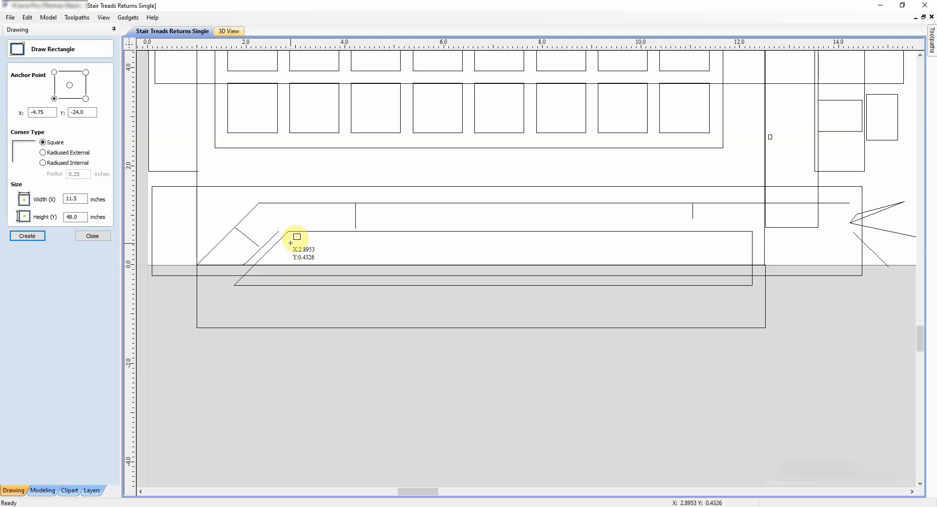
drag(291, 242, 313, 272)
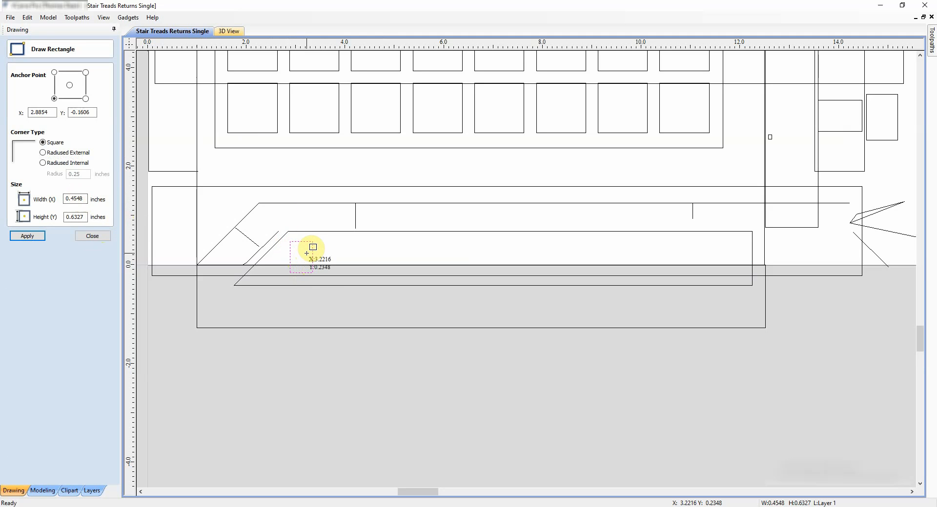
Step: Set the small rectangle's width and height to 0.75 inches each
double_click(78, 198)
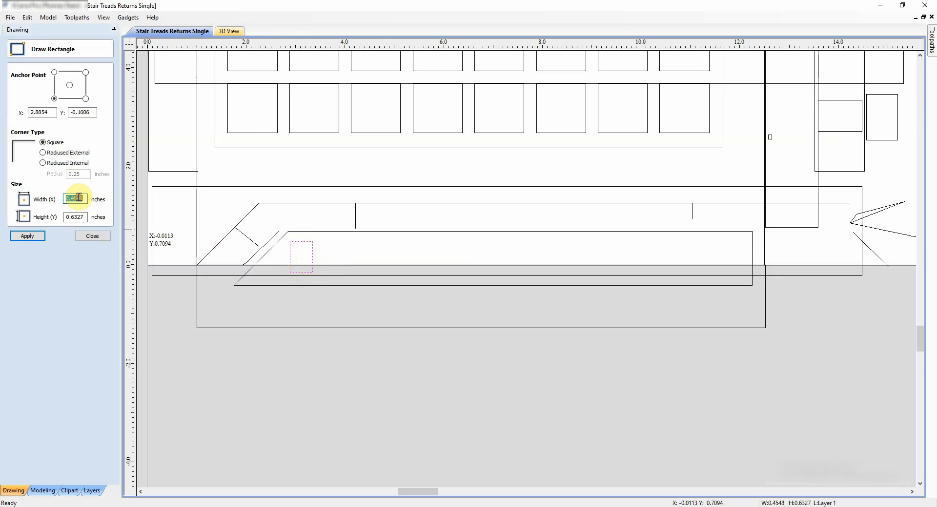
text(.)
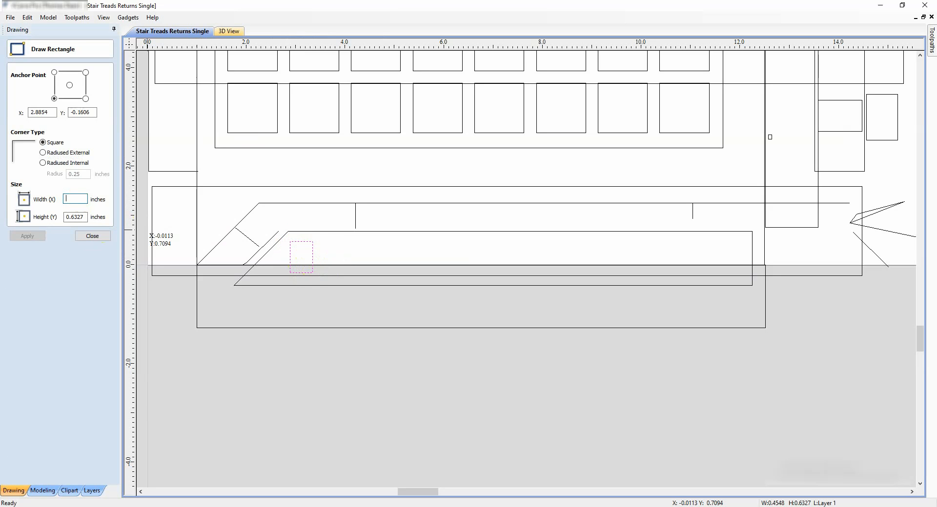
text(75)
click(72, 216)
text(.)
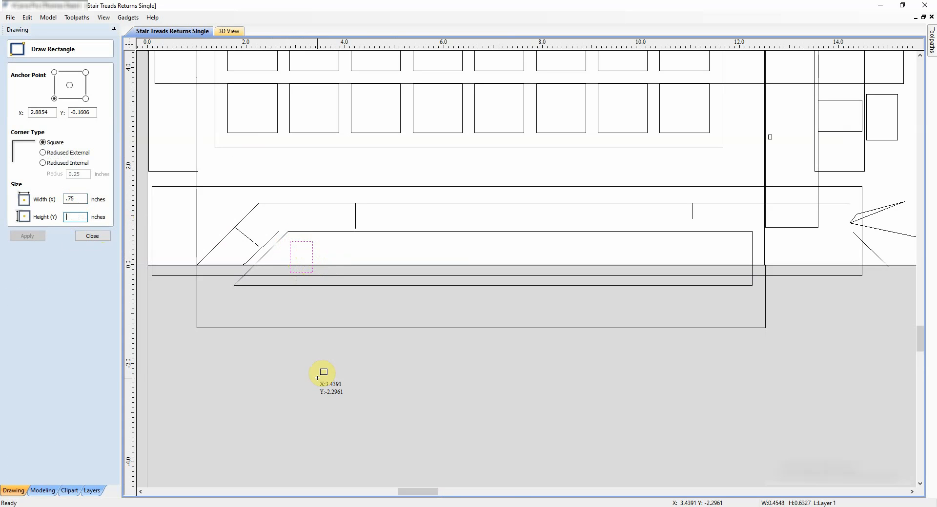
text(75)
key(Return)
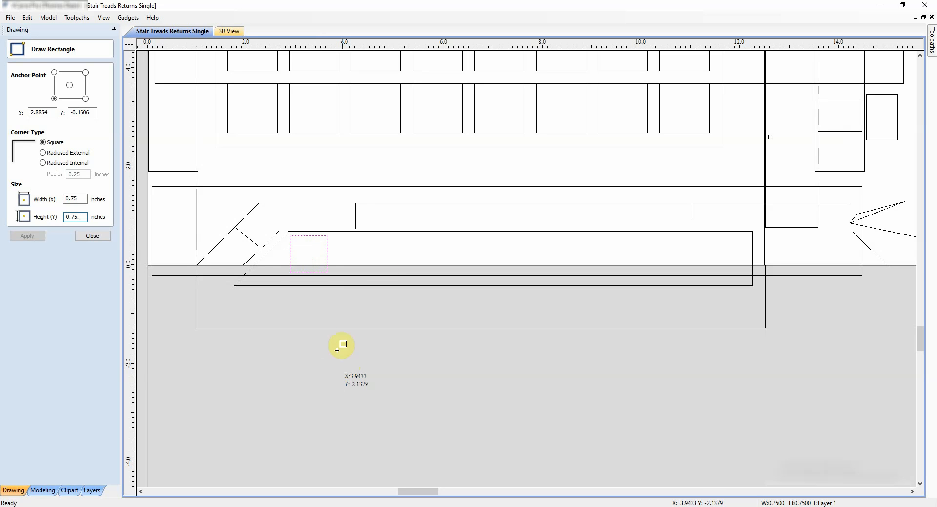
key(Escape)
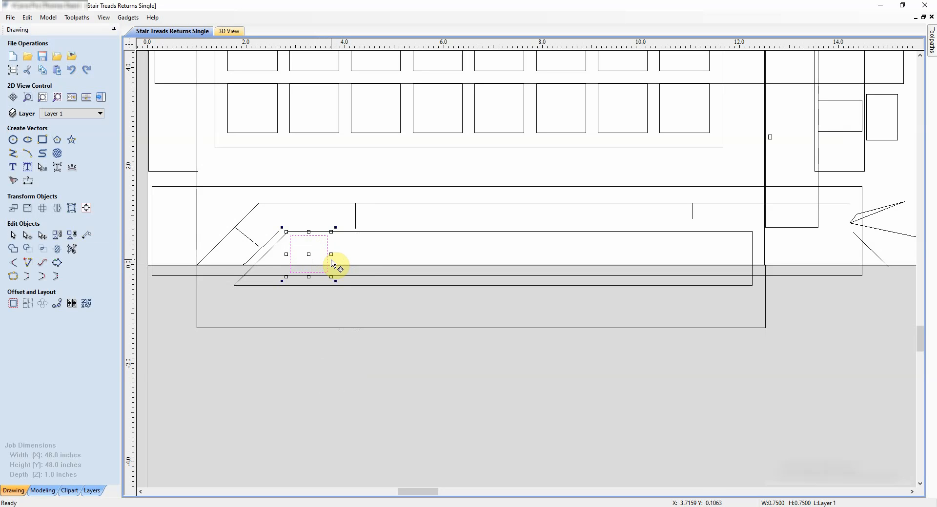
Step: Nudge the 0.75-inch square down and slightly right so it sits between the outline's top and bottom edges
key(Down)
key(Down)
key(Down)
key(Right)
key(Right)
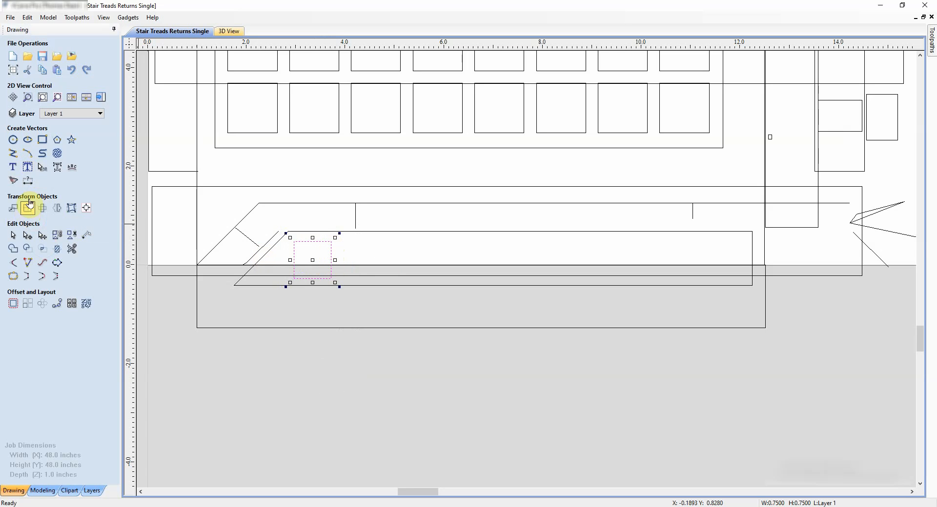
Step: Array-copy the 0.75-inch square into 1 row and 8 columns with a 0.25-inch gap
click(28, 304)
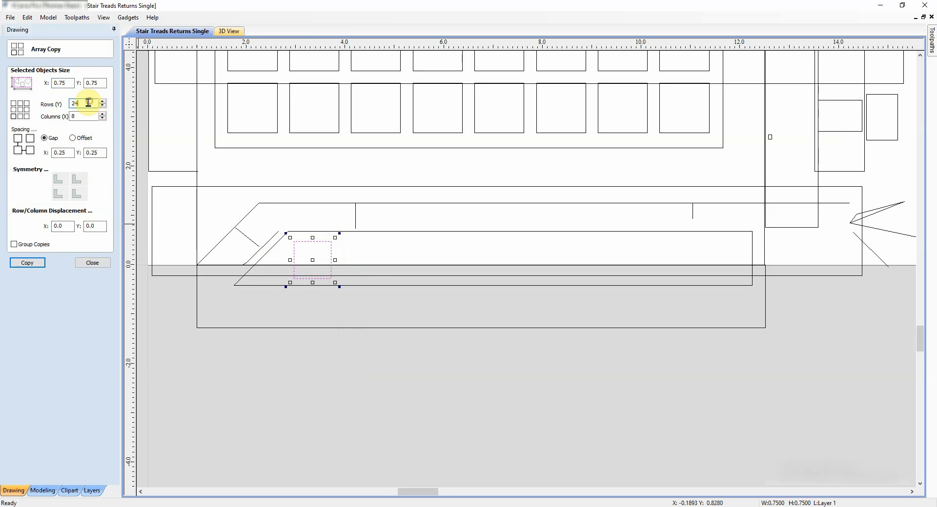
text(1)
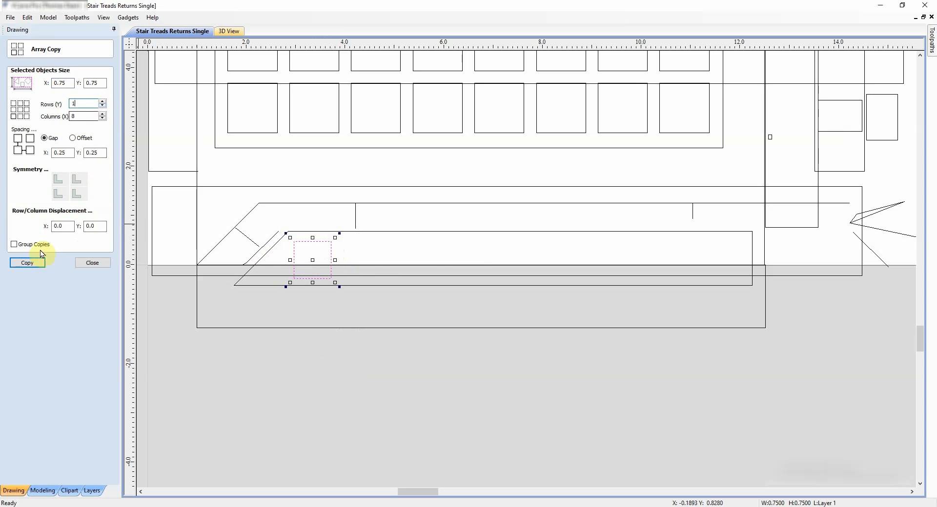
click(27, 262)
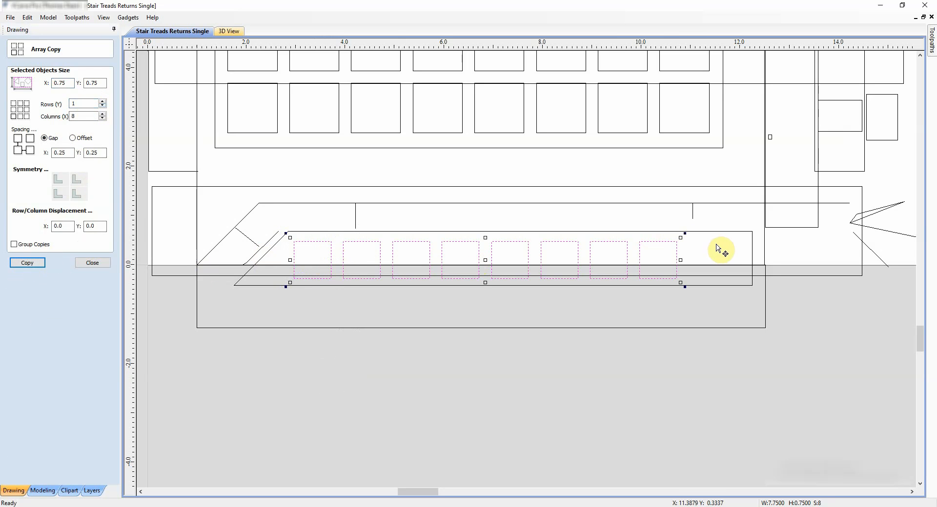
click(693, 246)
click(323, 242)
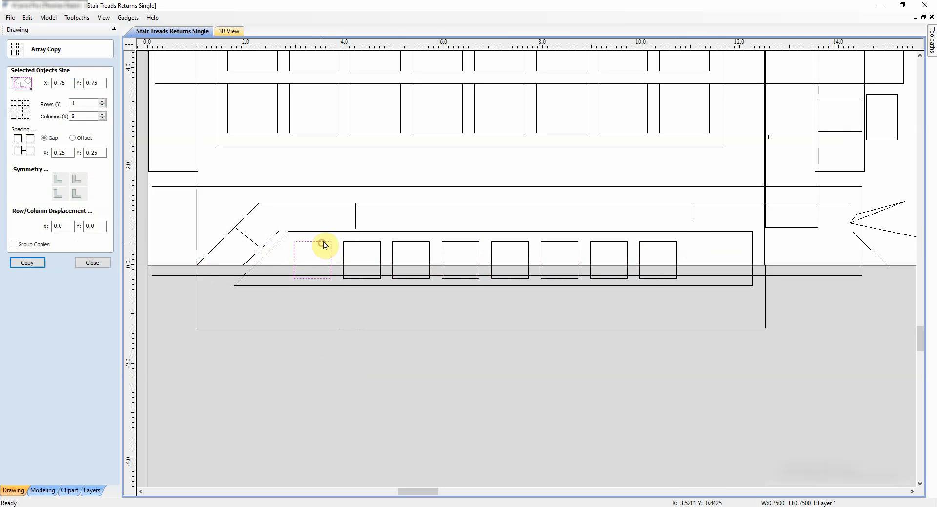
click(324, 240)
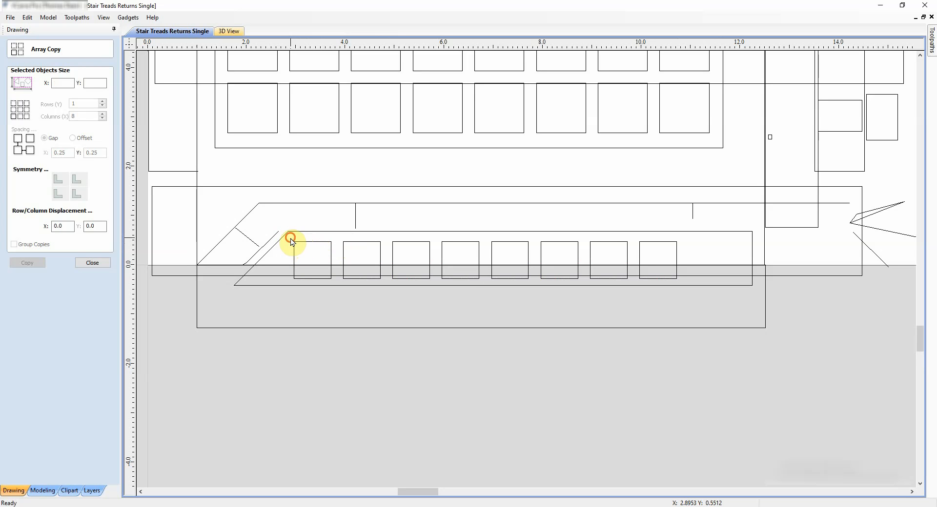
Step: Stretch the slanted outline's bottom edge downward to an overall height of about 1.23 inches
drag(290, 238, 331, 271)
drag(577, 302, 683, 282)
click(625, 287)
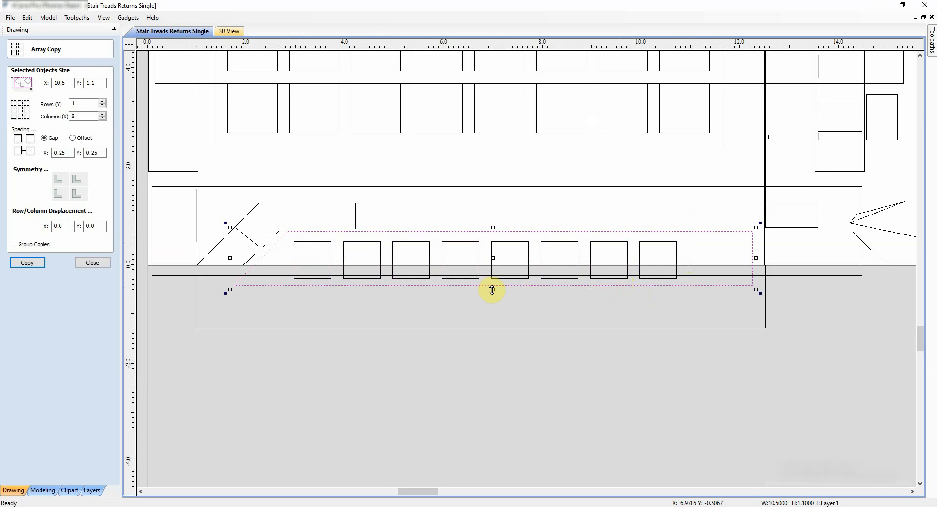
drag(492, 289, 493, 290)
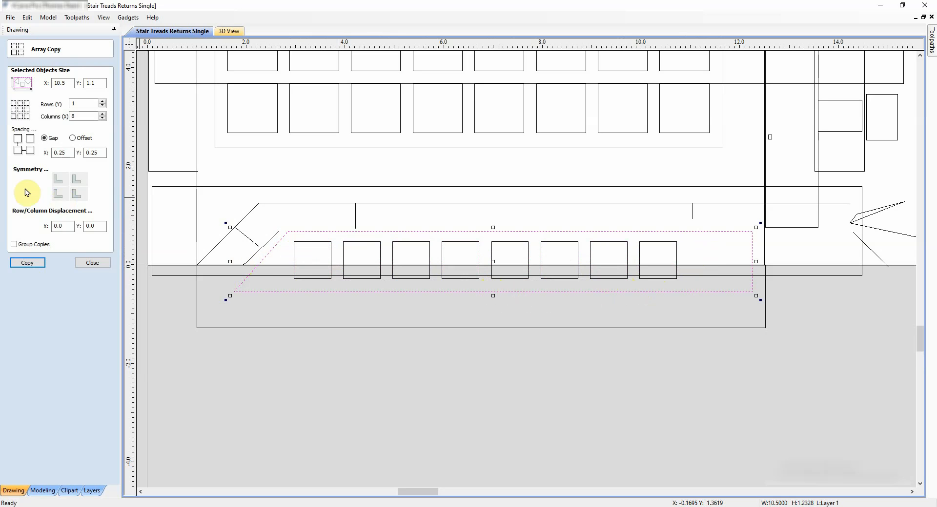
click(89, 262)
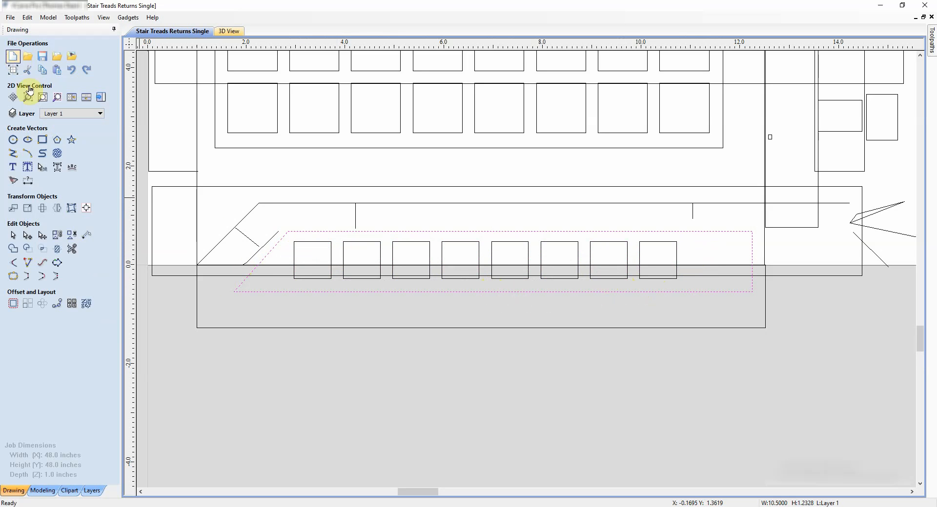
Step: Draw a rectangle about 8.04 by 1.01 inches around the row of eight squares, inside the slanted outline
click(43, 140)
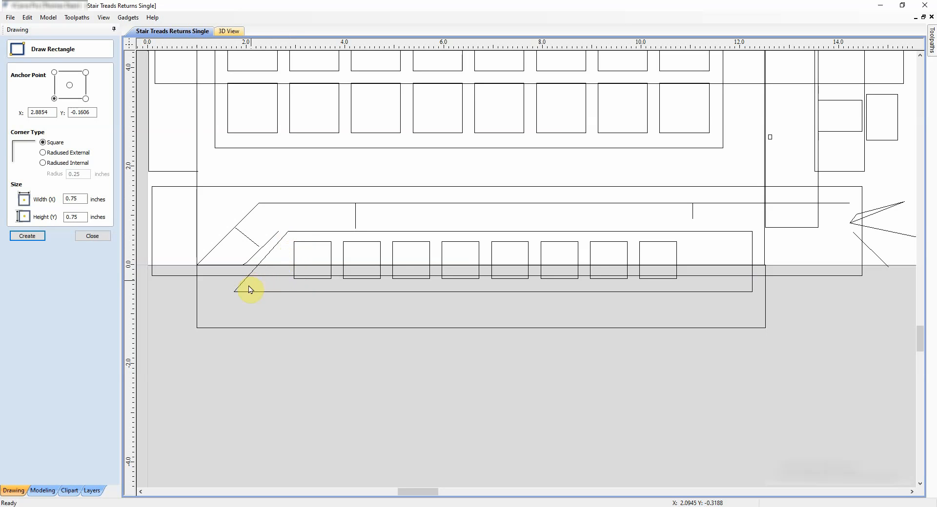
key(Escape)
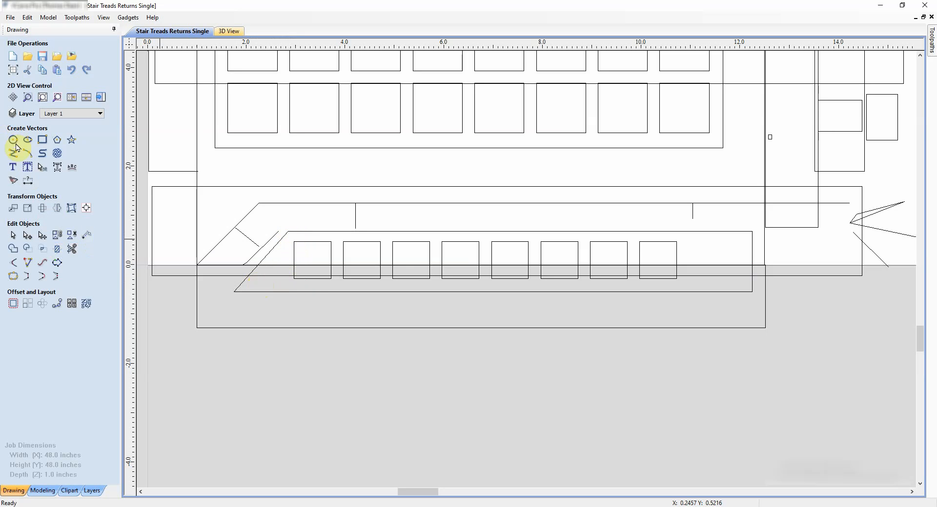
click(43, 139)
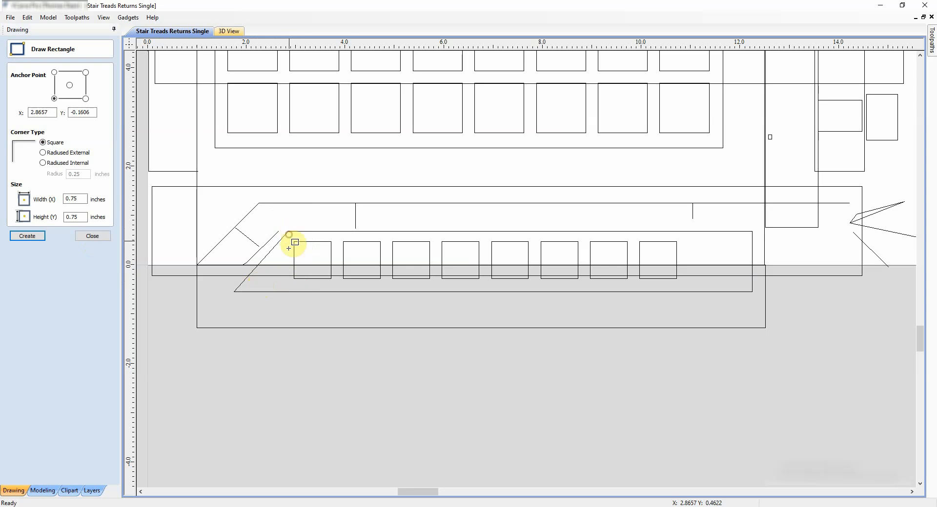
drag(288, 235, 288, 278)
drag(539, 299, 686, 286)
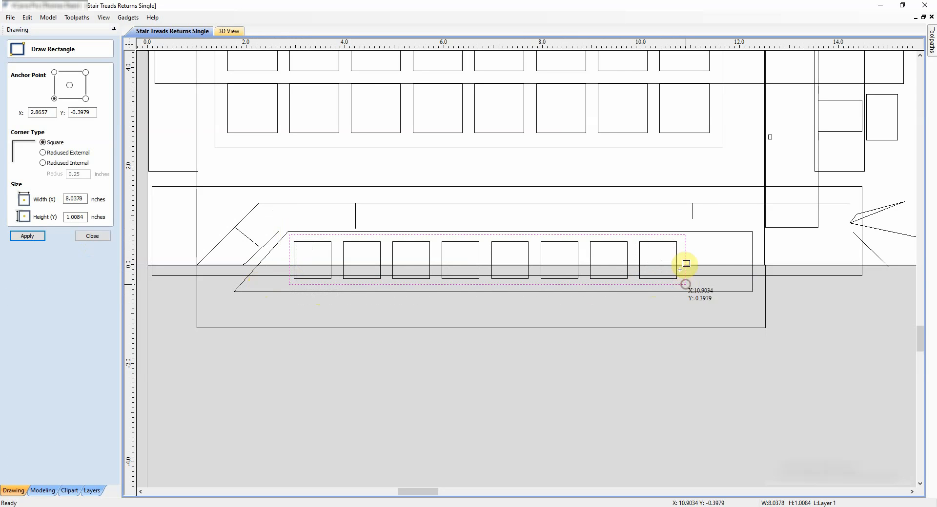
key(Escape)
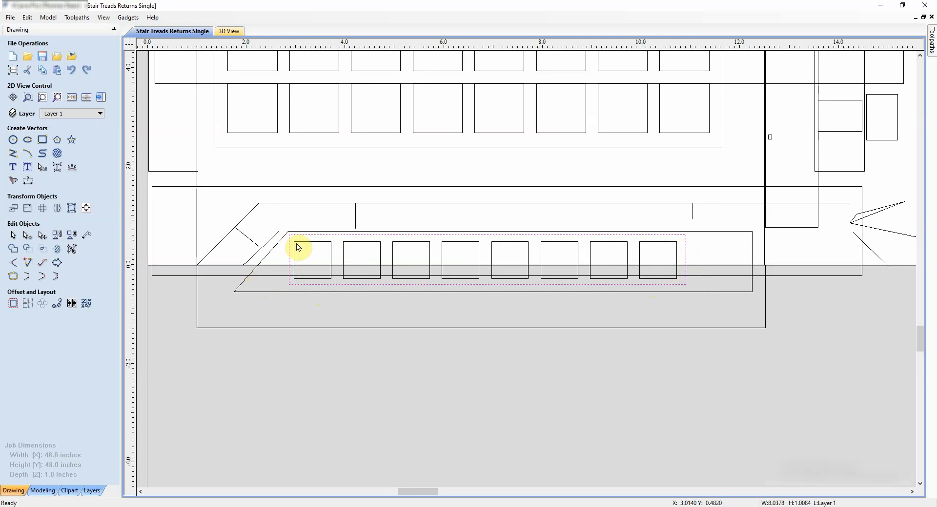
Step: Stretch the new rectangle's left edge slightly outward to a width of about 8.07 inches
scroll(289, 252, up, 3)
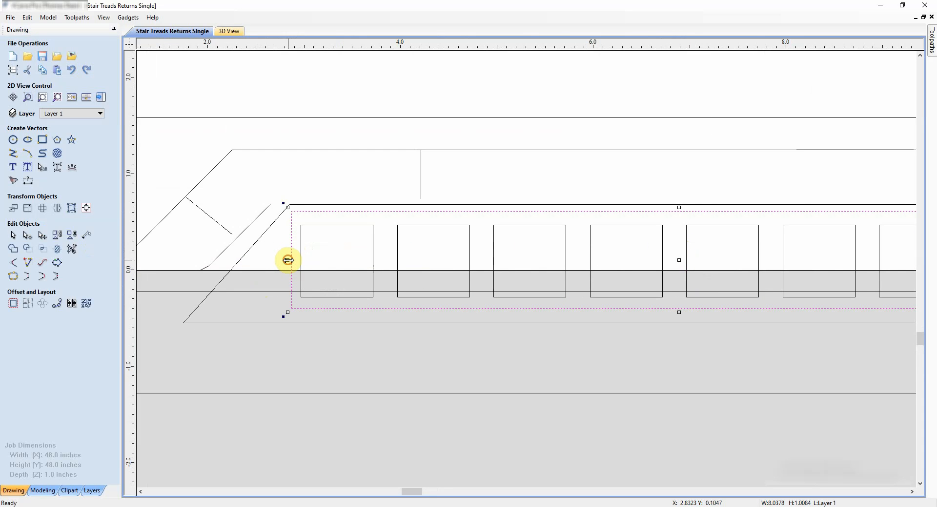
drag(288, 261, 286, 267)
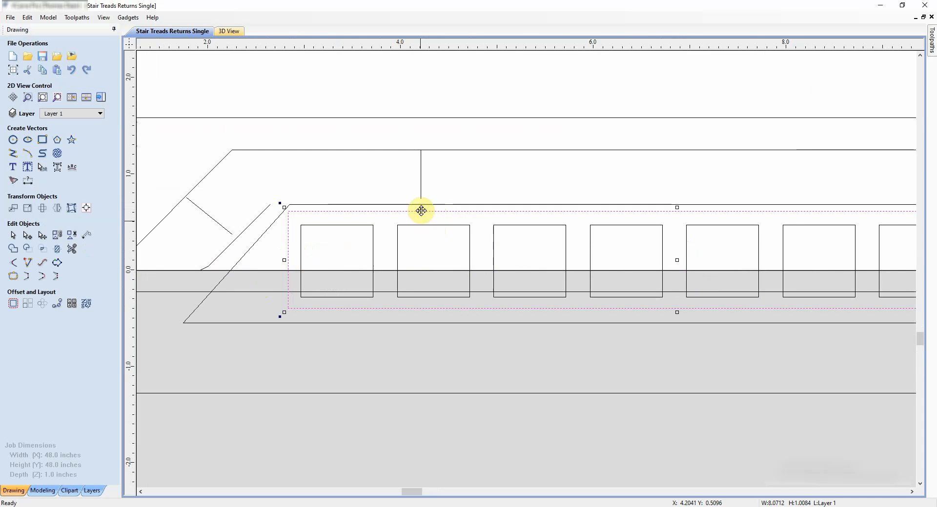
middle_drag(577, 217, 422, 194)
scroll(547, 276, down, 3)
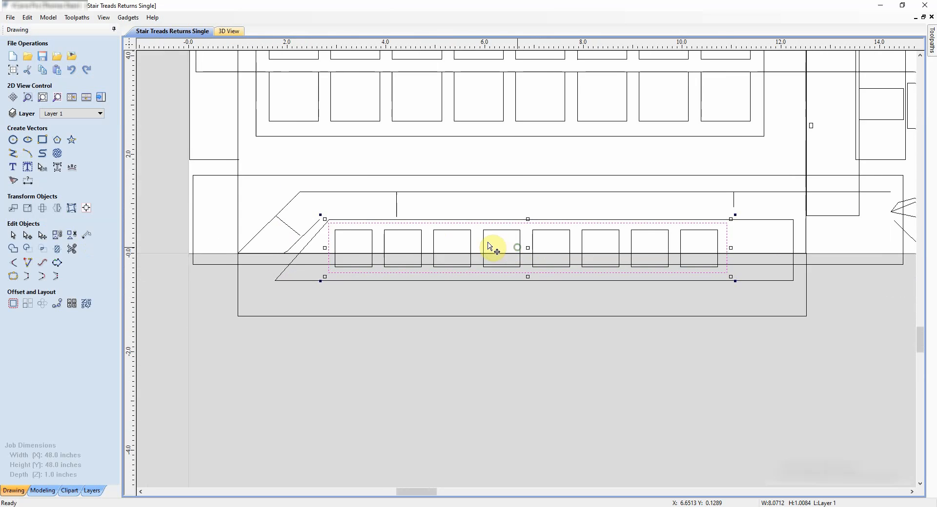
click(507, 283)
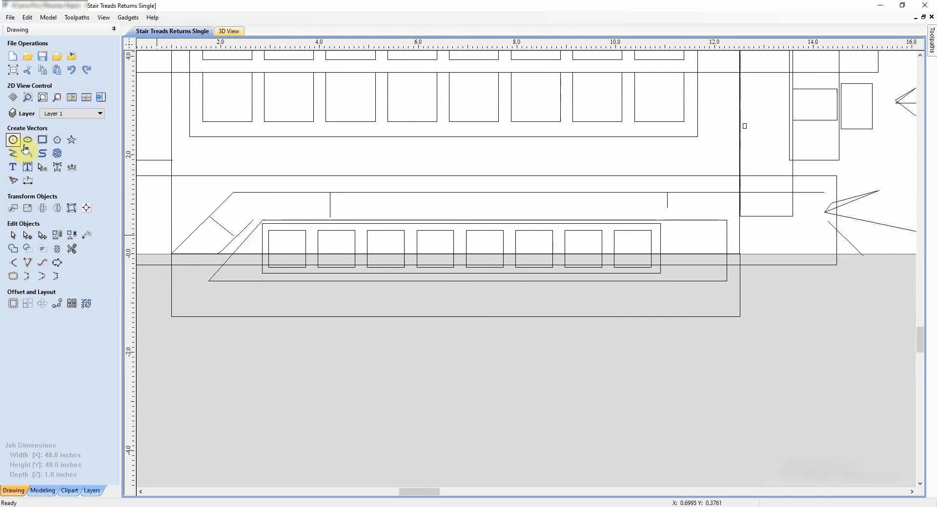
Step: Draw a vertical line about 1.2 inches long down from the middle of the rectangle's bottom edge, past the base rectangle
click(13, 154)
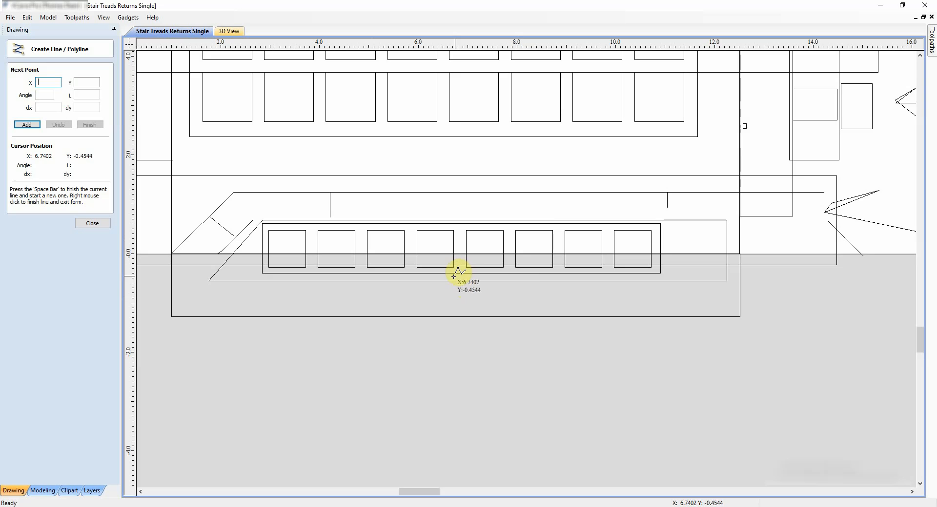
click(459, 273)
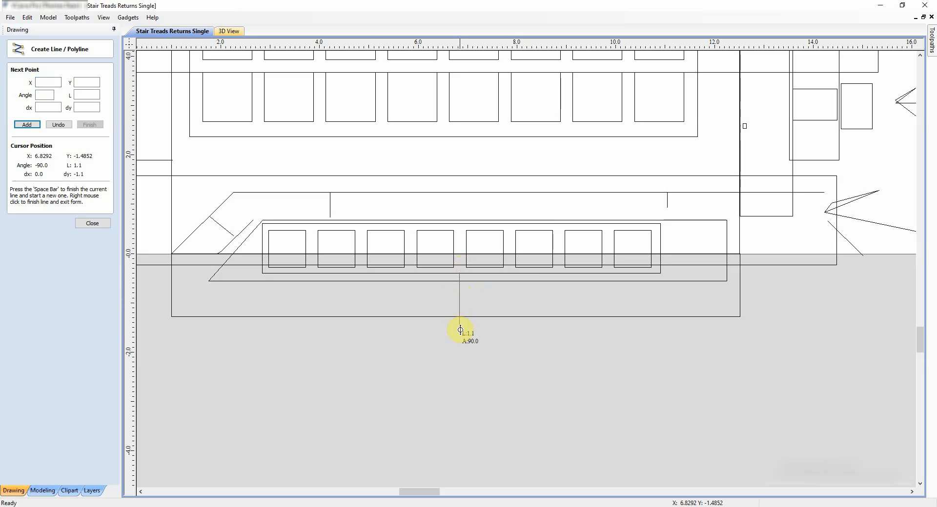
click(460, 331)
right_click(468, 329)
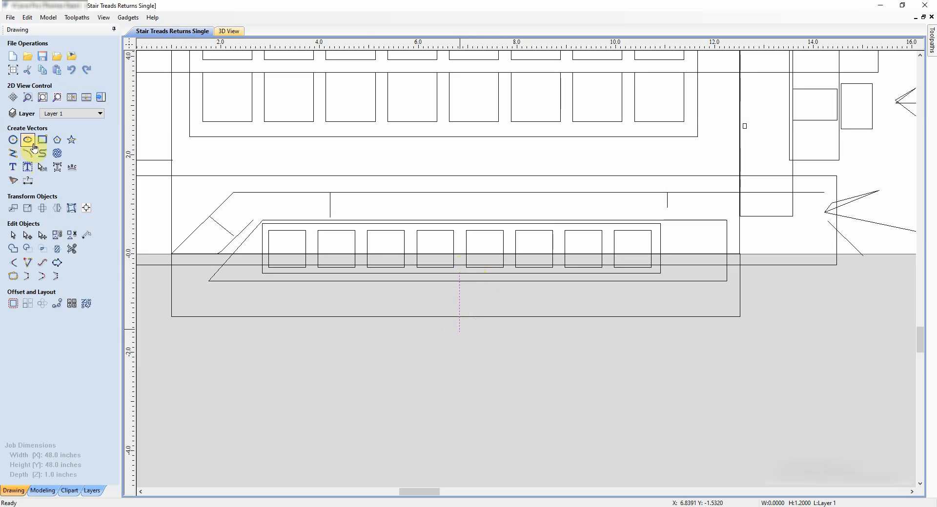
Step: Draw a second vertical line of similar length just right of the first, starting at the rectangle's bottom edge
click(12, 153)
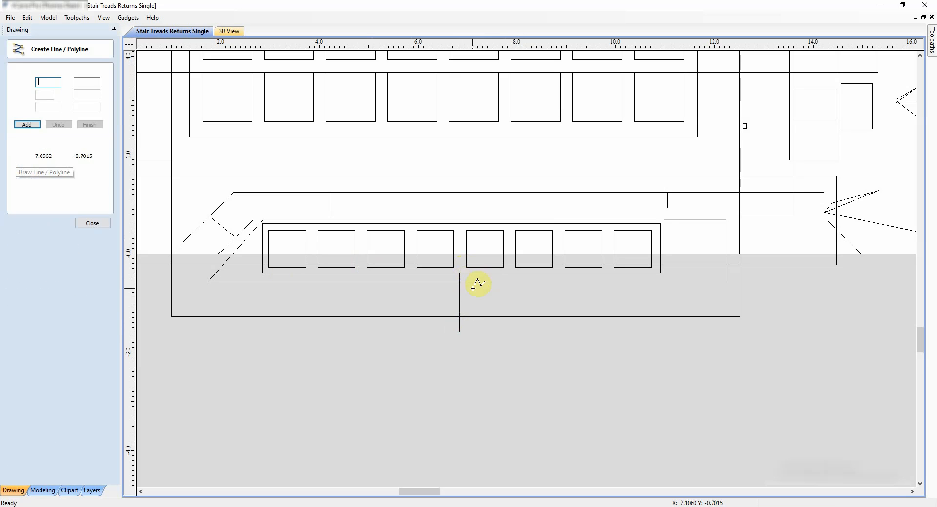
click(476, 272)
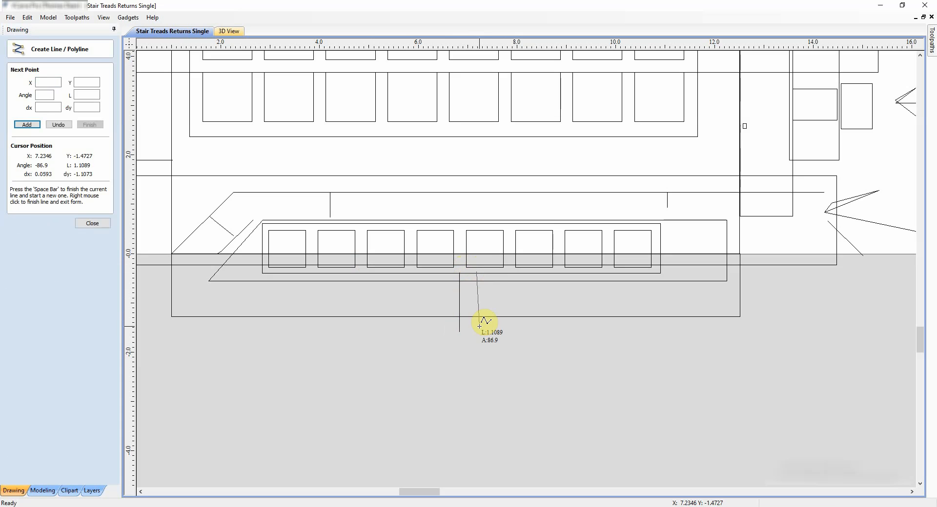
click(476, 331)
right_click(478, 351)
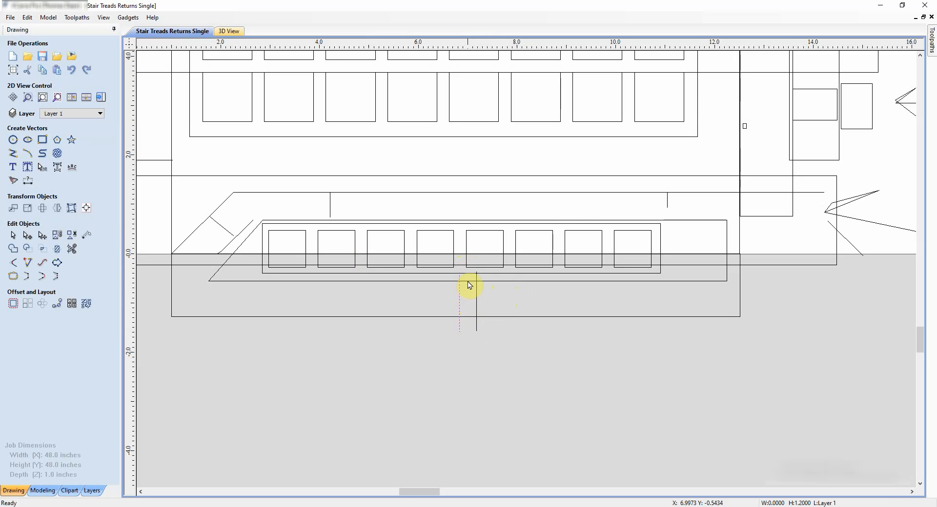
Step: Examine the whole jig layout, from the large grid of squares down to the row of squares and channel lines at the base
scroll(552, 235, down, 5)
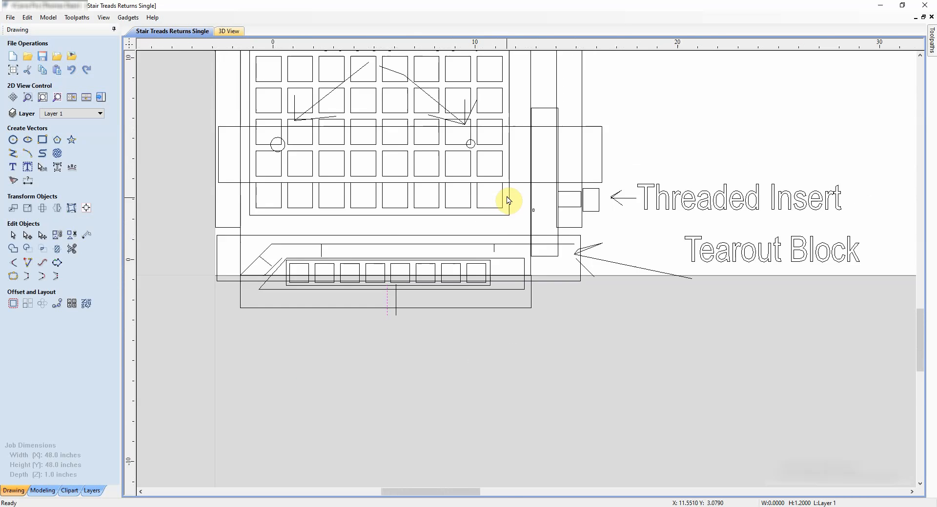
middle_drag(515, 170, 489, 287)
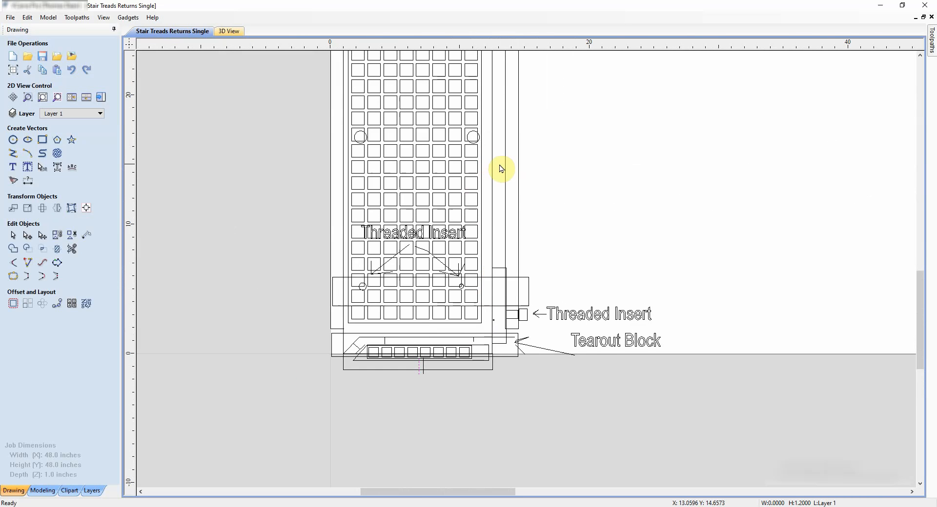
middle_drag(541, 168, 483, 224)
right_click(477, 98)
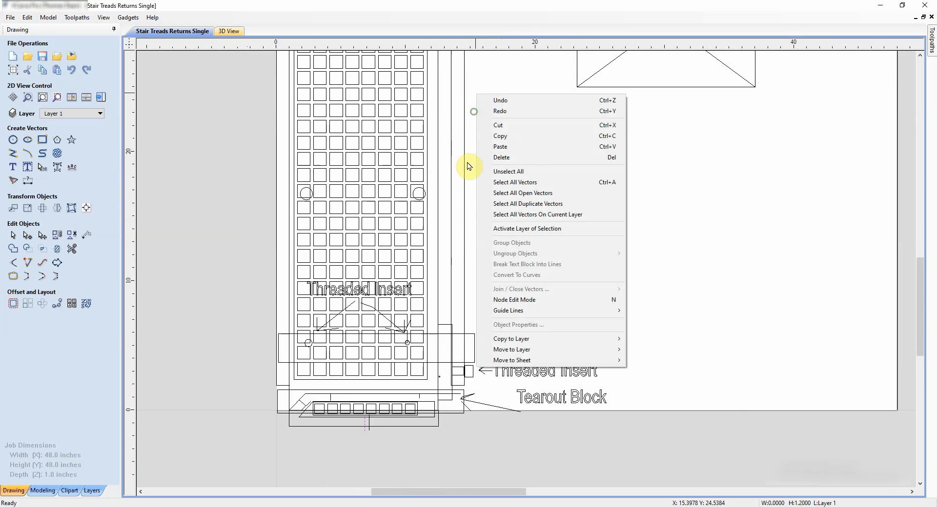
click(471, 131)
middle_drag(470, 125, 455, 240)
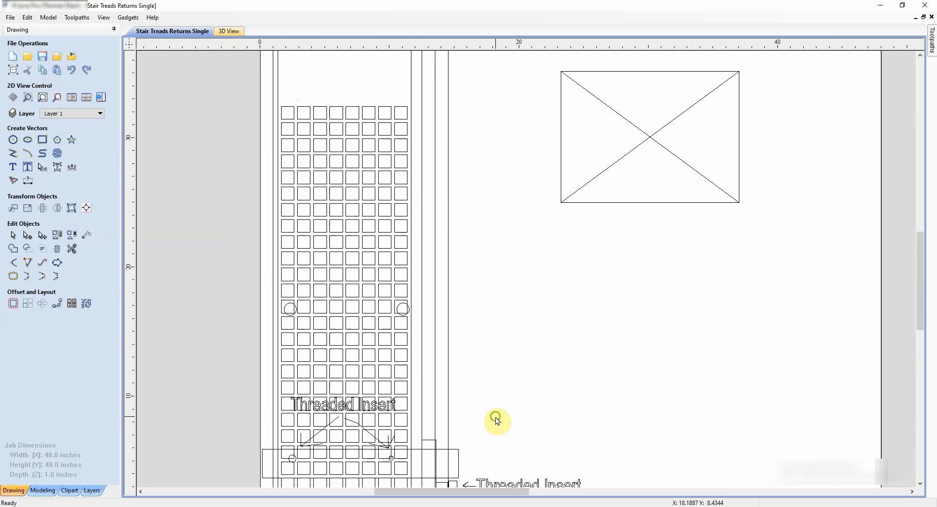
scroll(481, 405, down, 3)
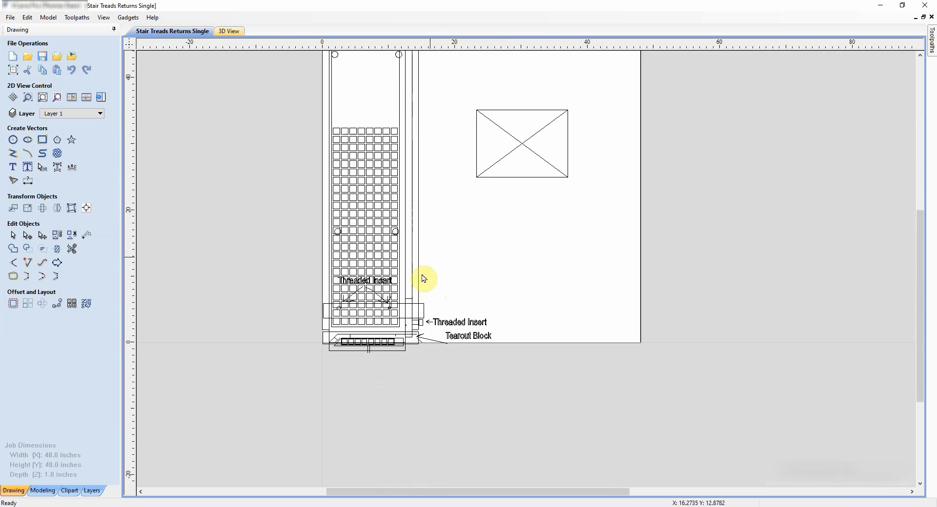
scroll(350, 347, up, 5)
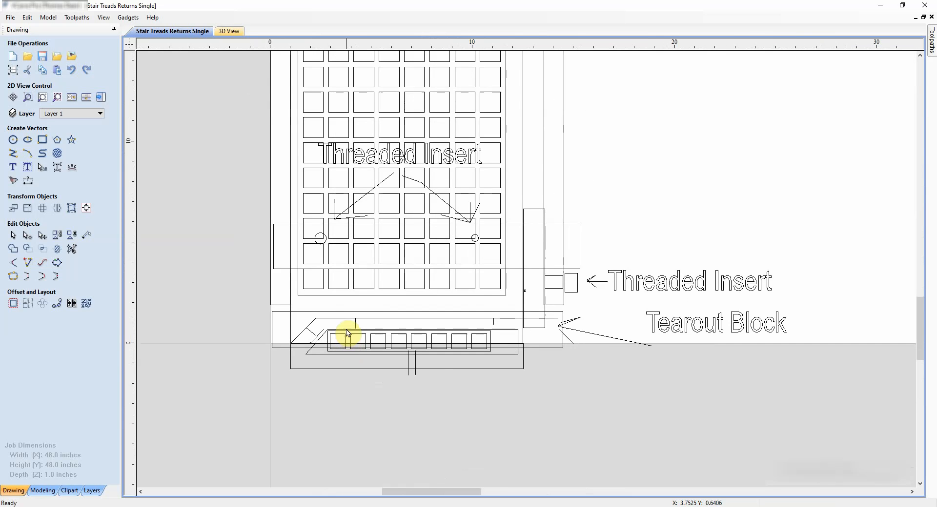
middle_drag(543, 315, 453, 298)
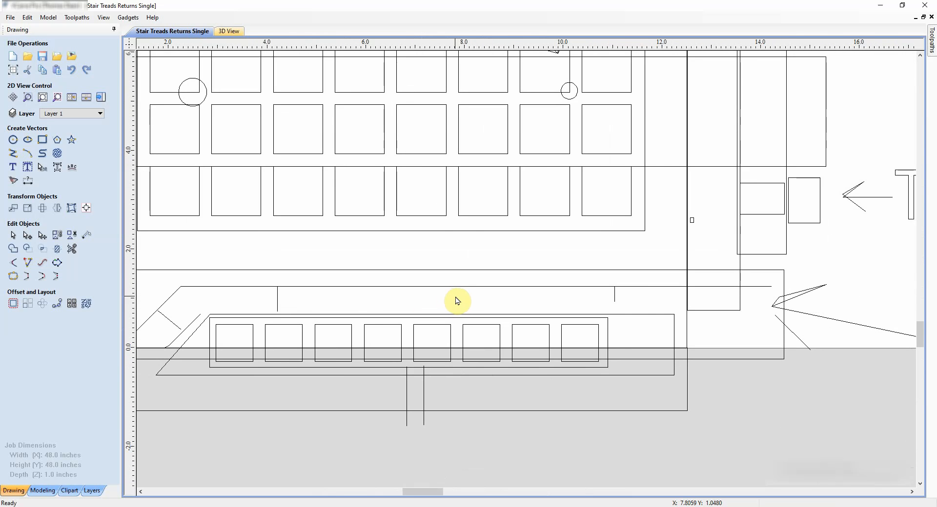
scroll(476, 282, down, 3)
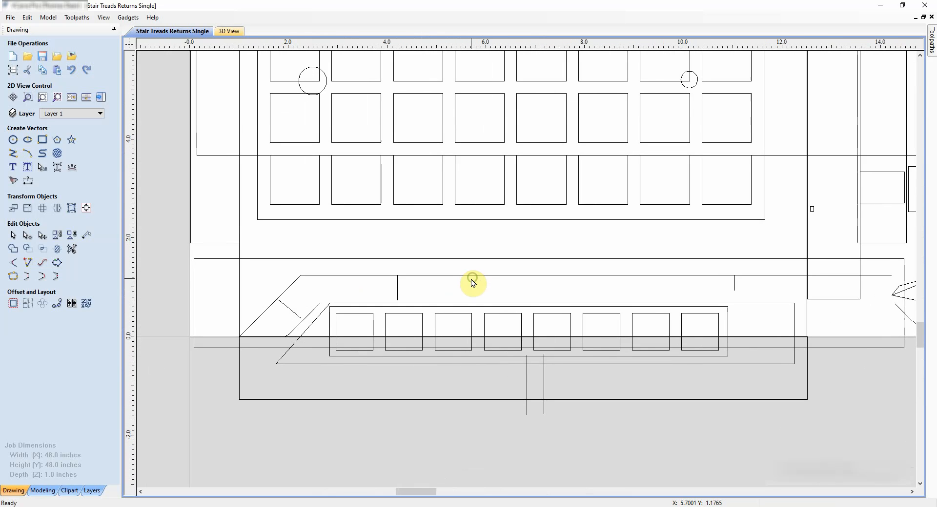
middle_drag(511, 255, 464, 261)
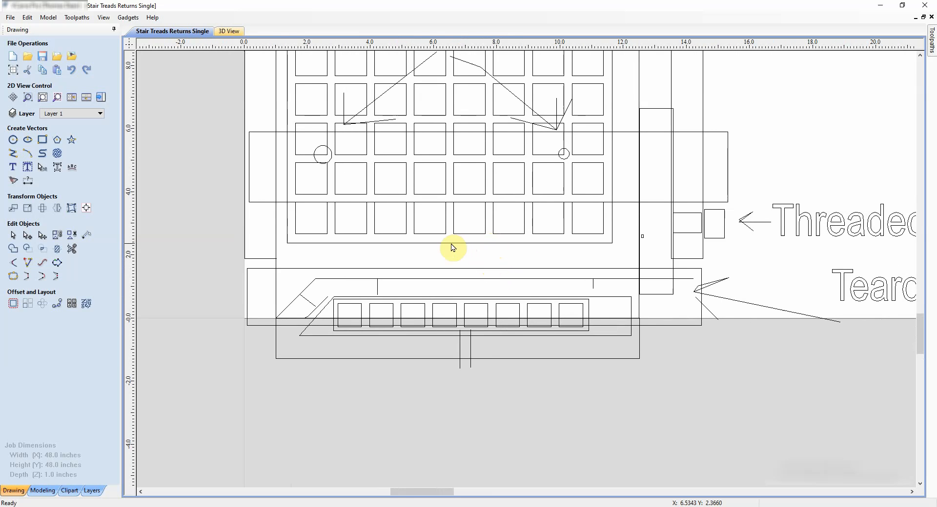
scroll(488, 257, down, 9)
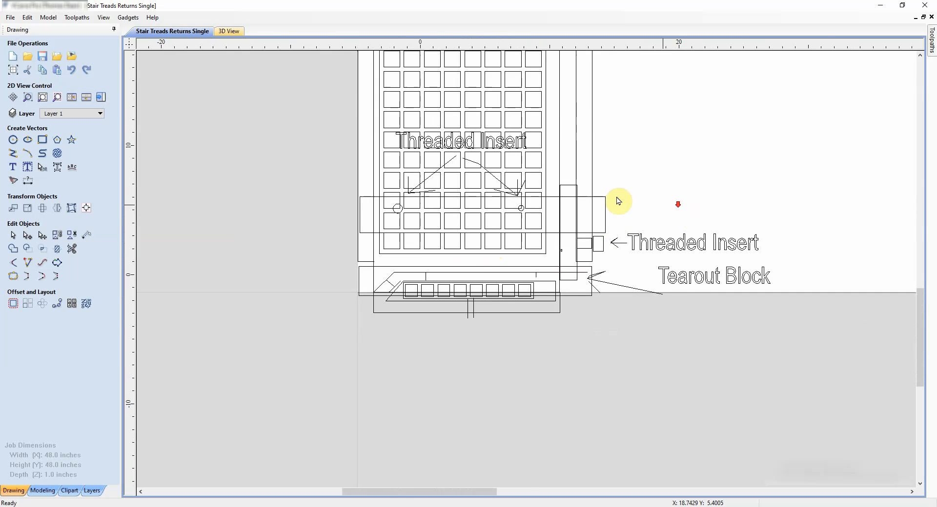
middle_drag(520, 262, 522, 260)
mouse_move(551, 183)
middle_down()
mouse_move(527, 208)
mouse_move(494, 206)
mouse_move(488, 195)
middle_up()
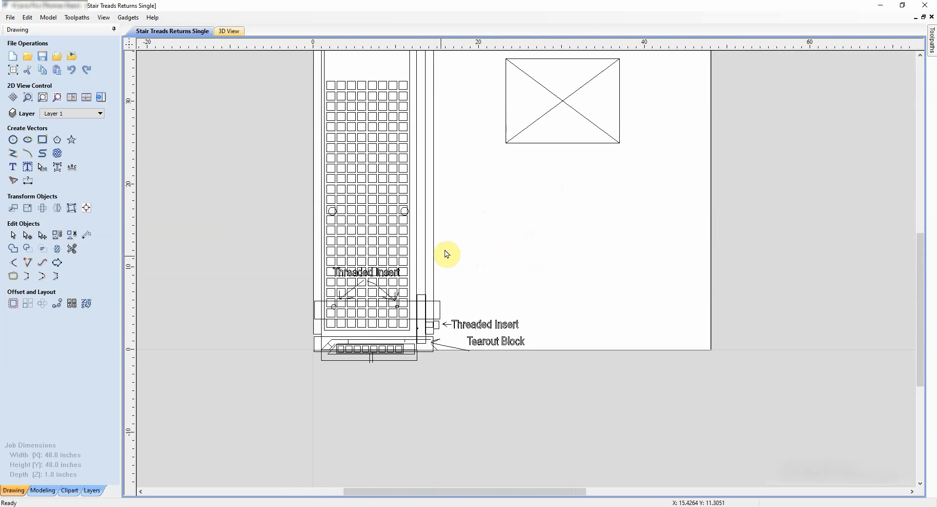
middle_drag(477, 171, 473, 212)
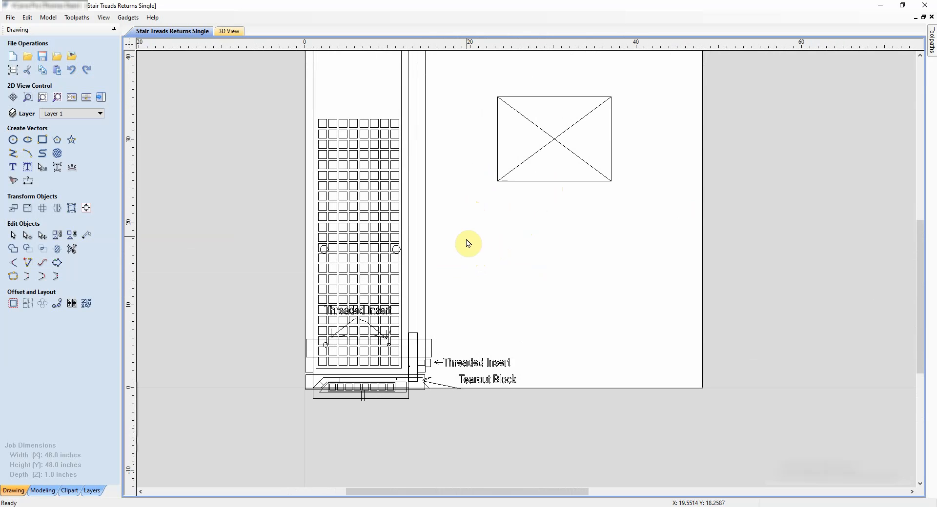
click(520, 506)
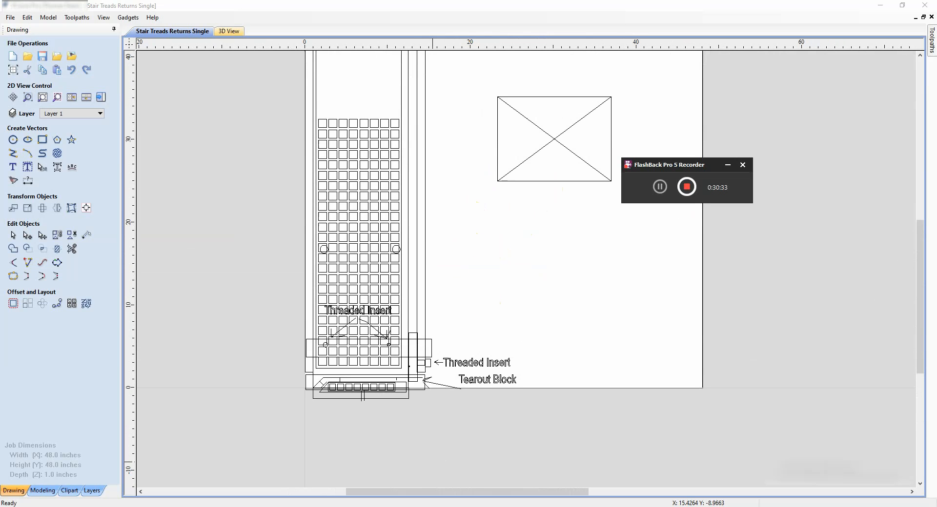